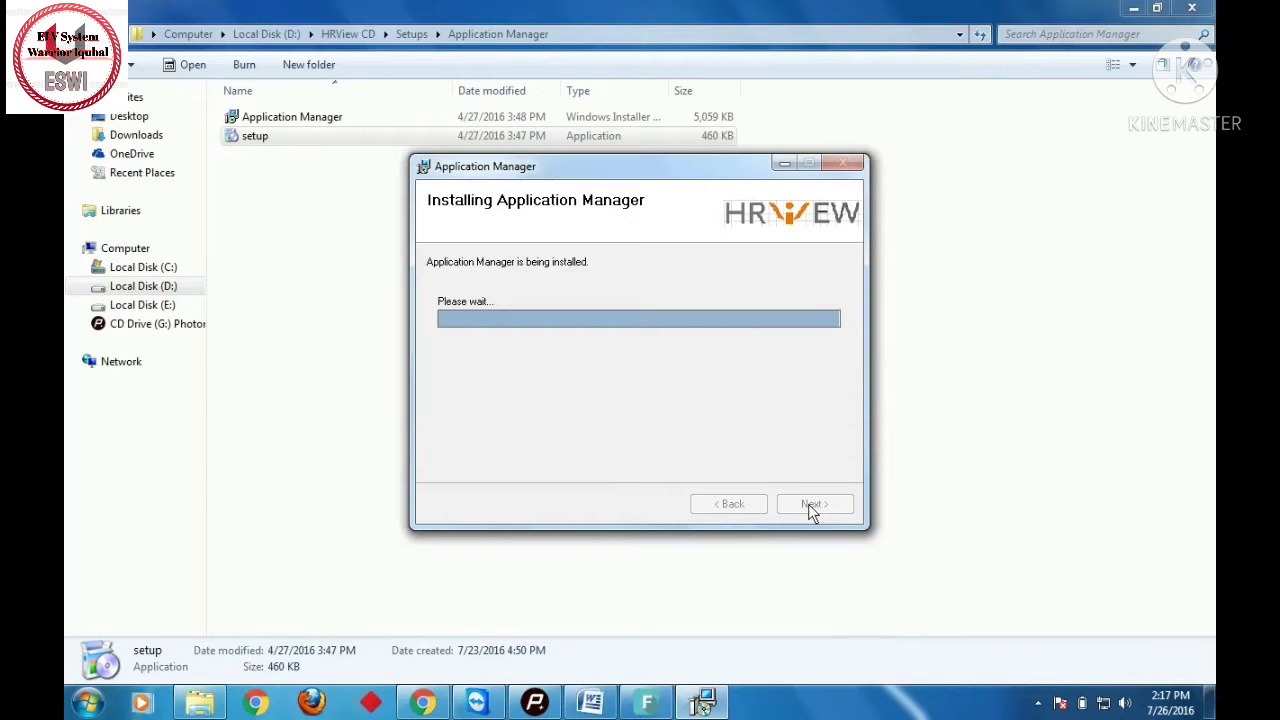
- Close the completed Application Manager installer and return to the HRView CD Setups folder
left_click(814, 506)
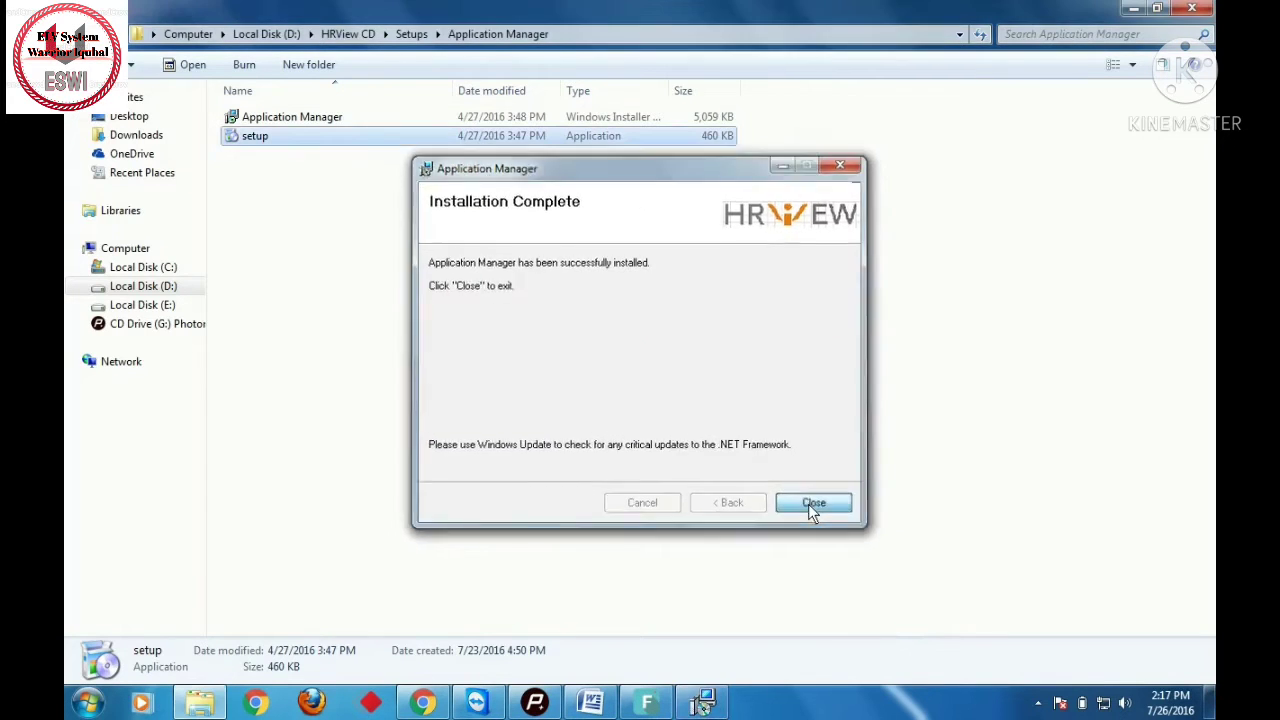
left_click(411, 34)
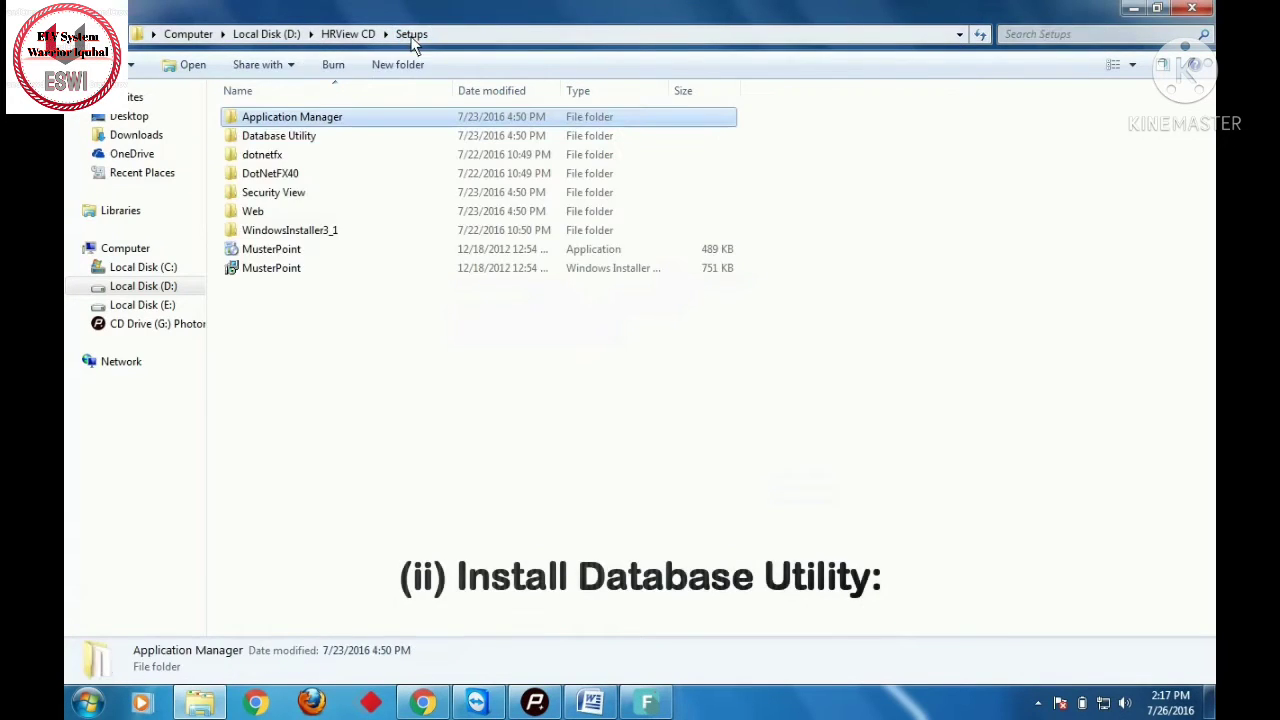
- Run the Database Utility setup program as administrator from its CD folder
double_click(338, 137)
left_click(311, 142)
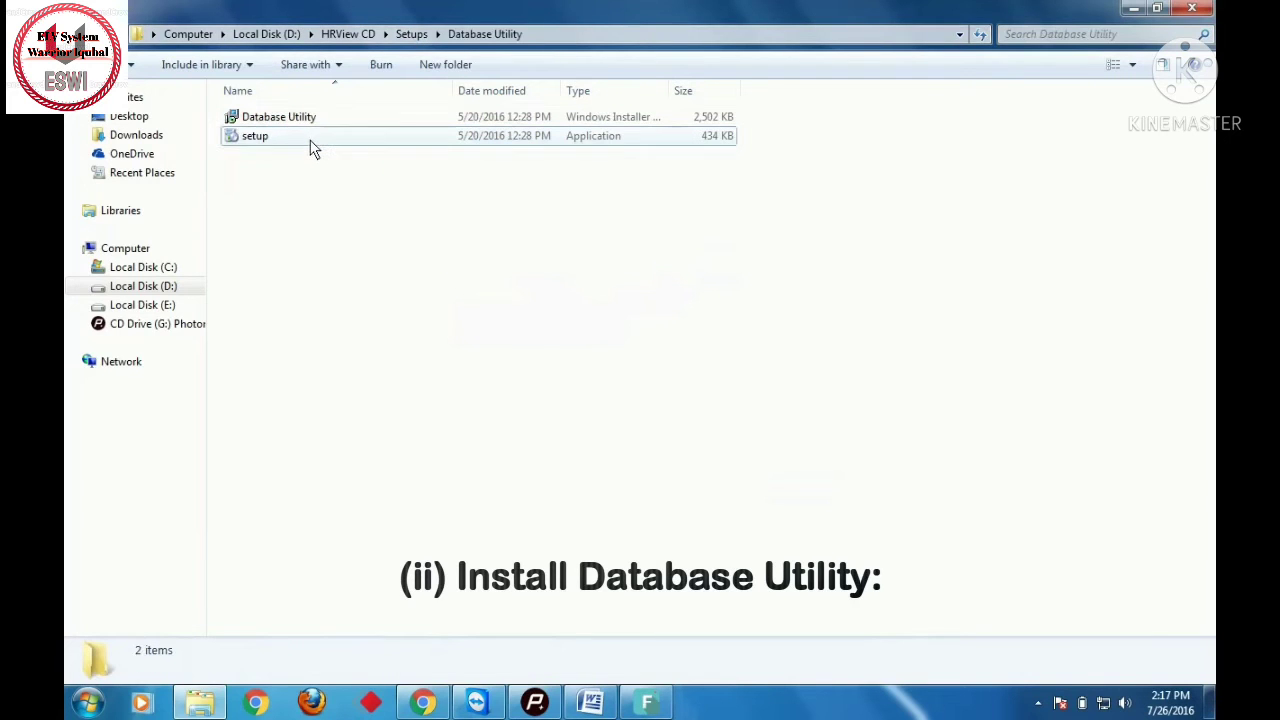
right_click(311, 148)
left_click(343, 170)
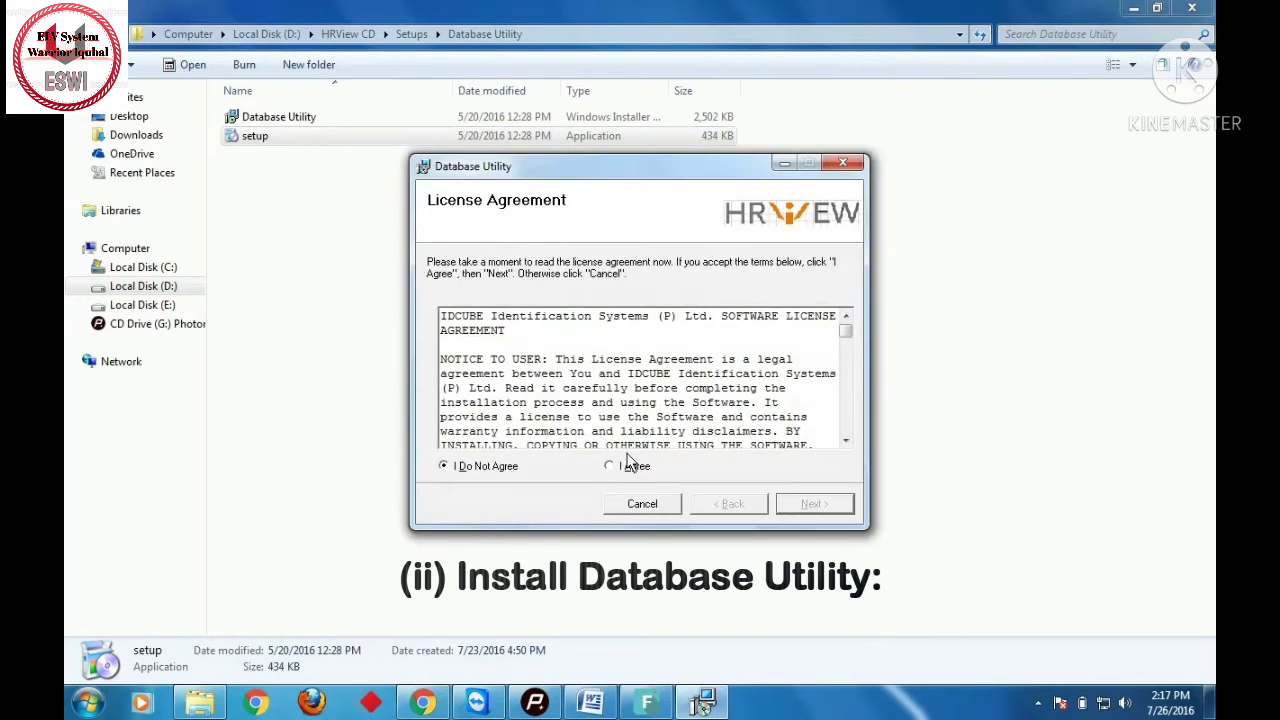
- Accept the licence, install Database Utility for Everyone in the default folder, and close the installer
left_click(632, 468)
left_click(806, 508)
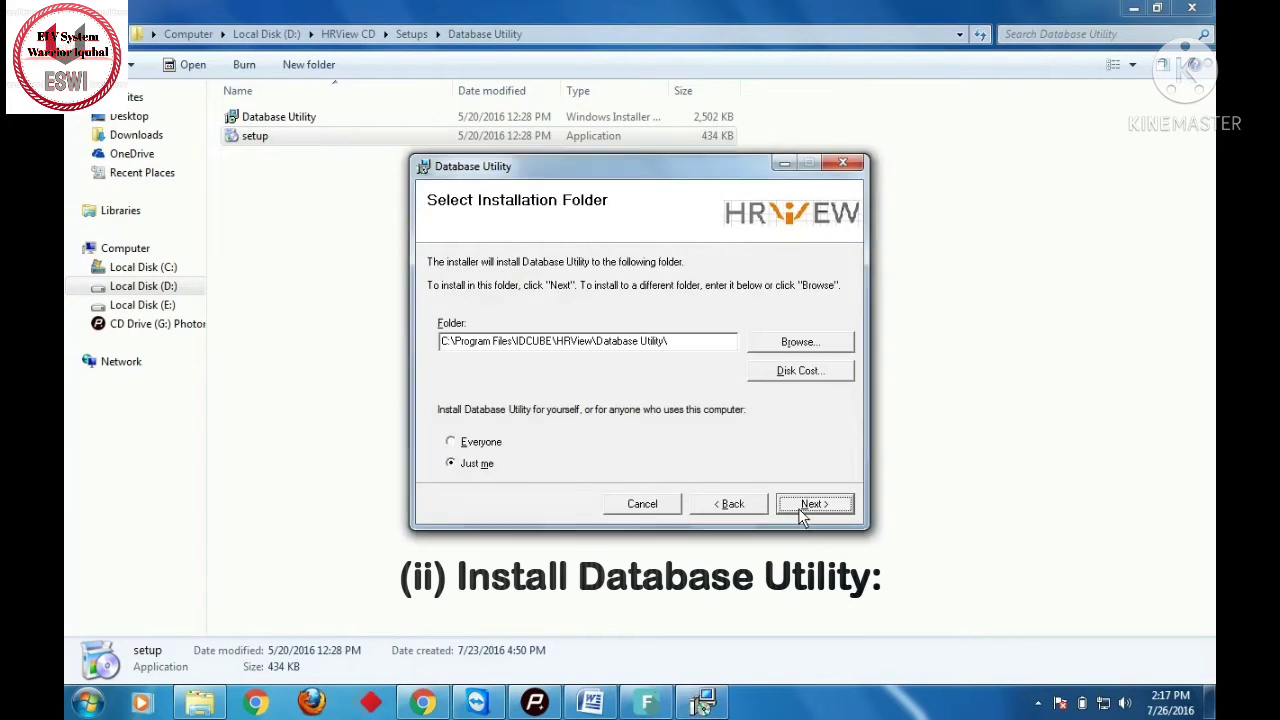
left_click(477, 443)
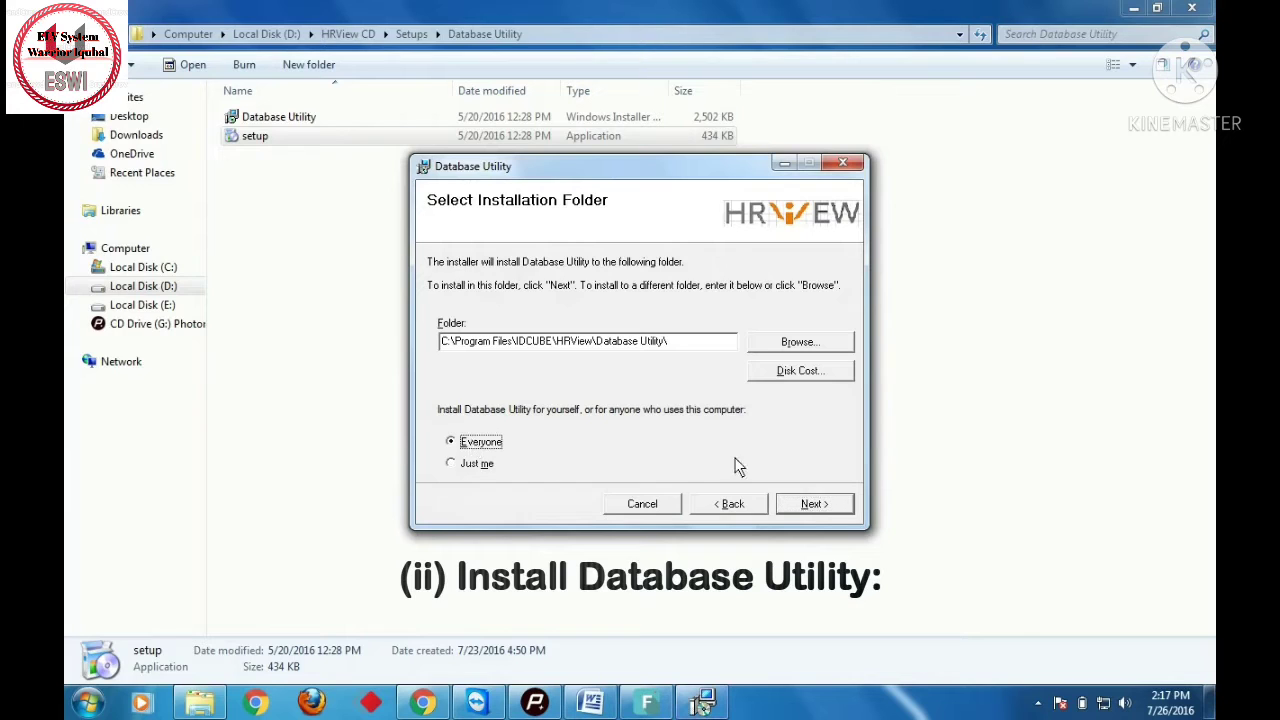
left_click(812, 505)
left_click(812, 505)
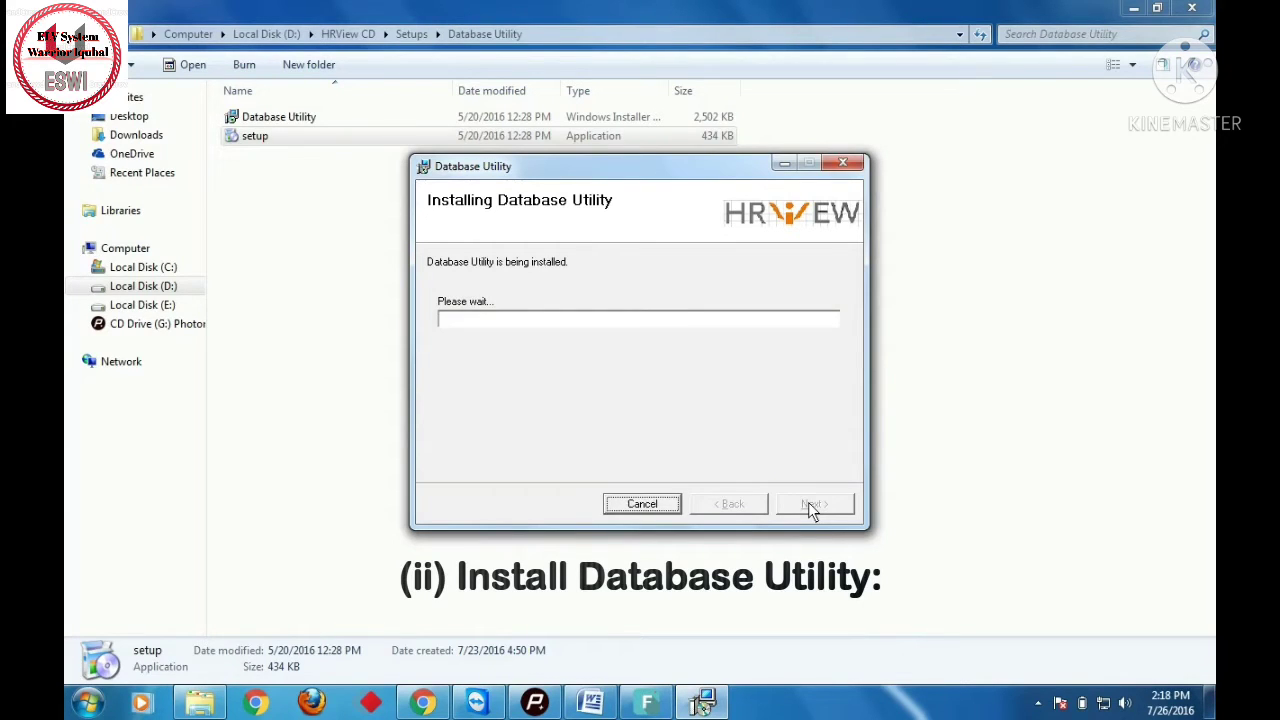
left_click(814, 506)
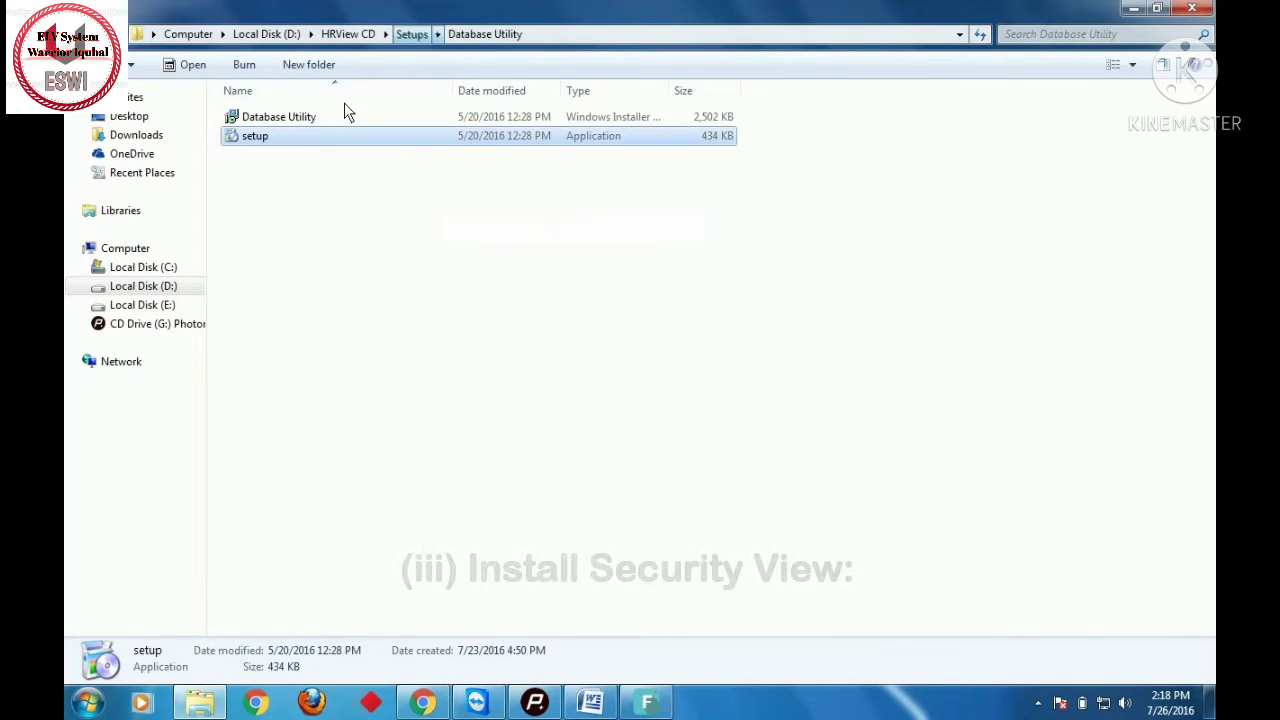
- Run the Security View setup program from Setups > Security View as administrator
left_click(413, 45)
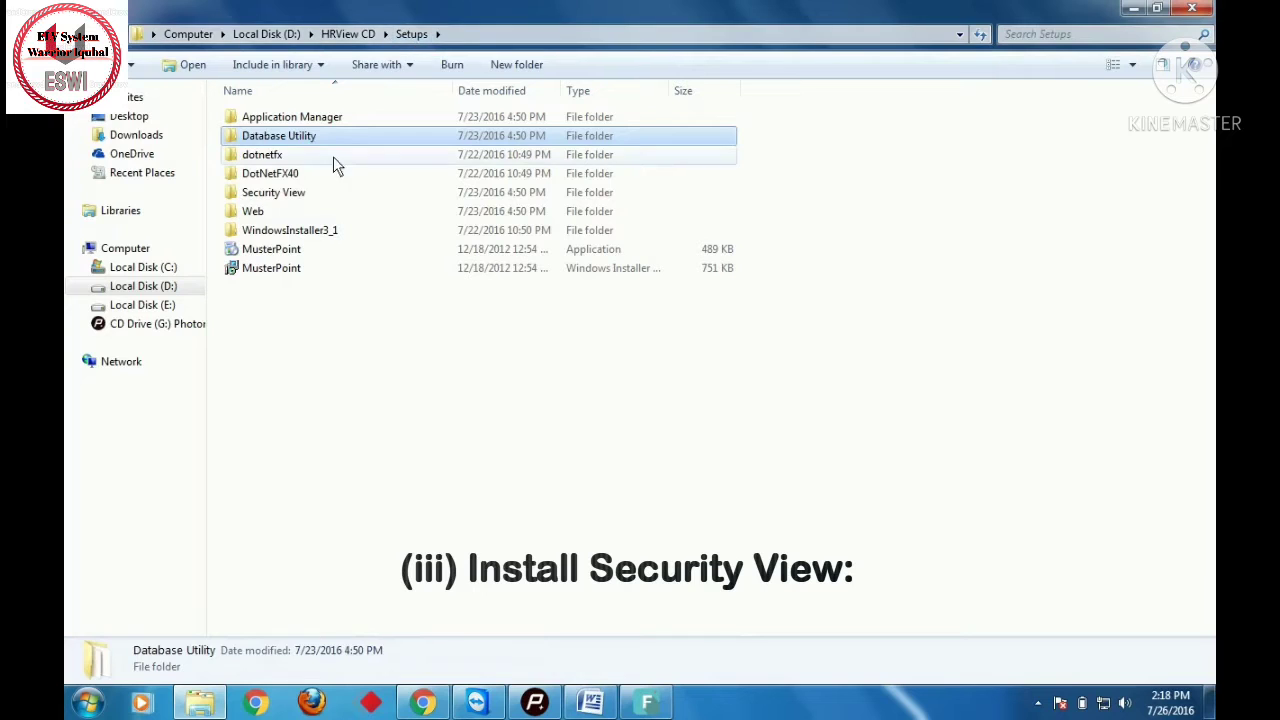
double_click(300, 193)
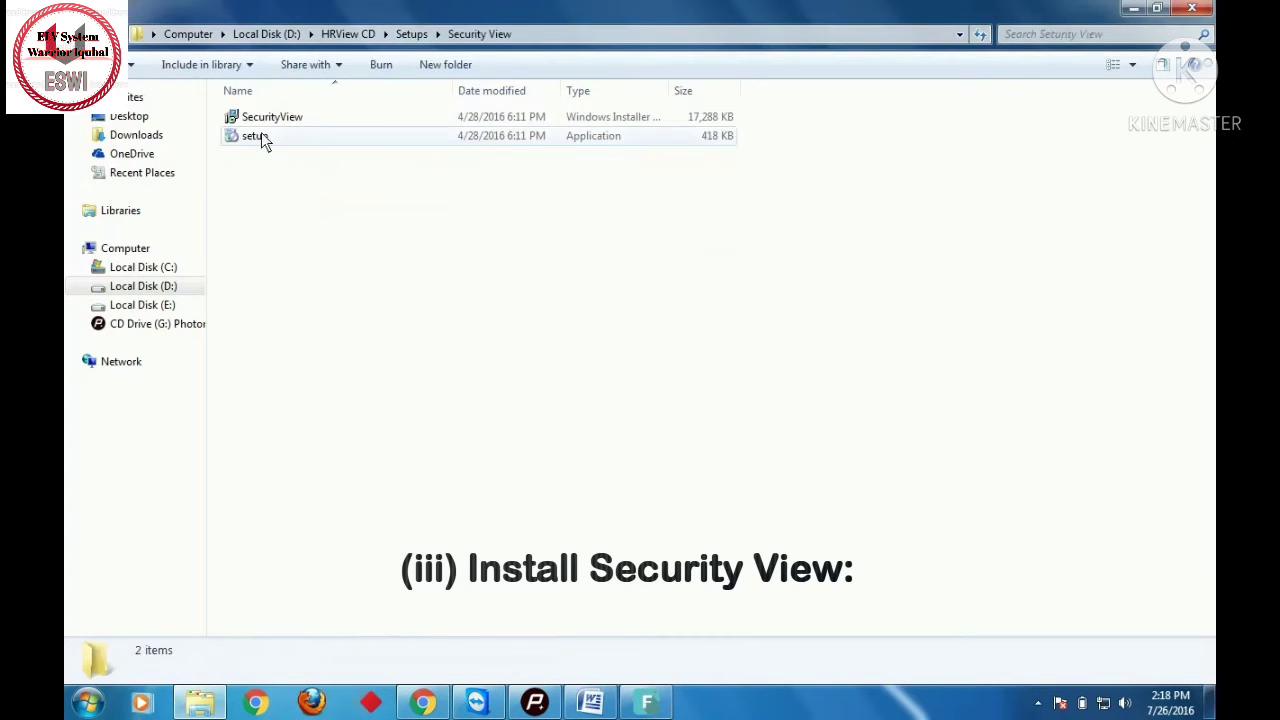
left_click(262, 137)
right_click(261, 136)
left_click(306, 163)
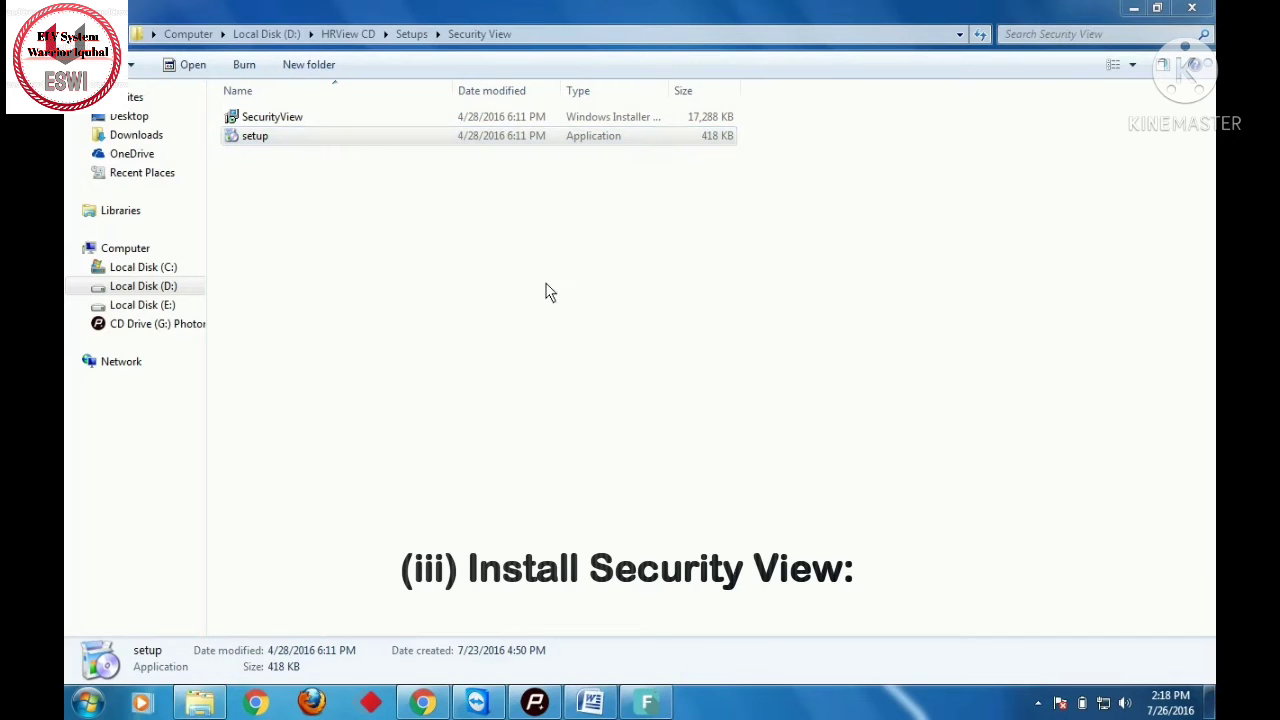
- Accept the licence, install Security View for Everyone, and close the finished installer
left_click(628, 467)
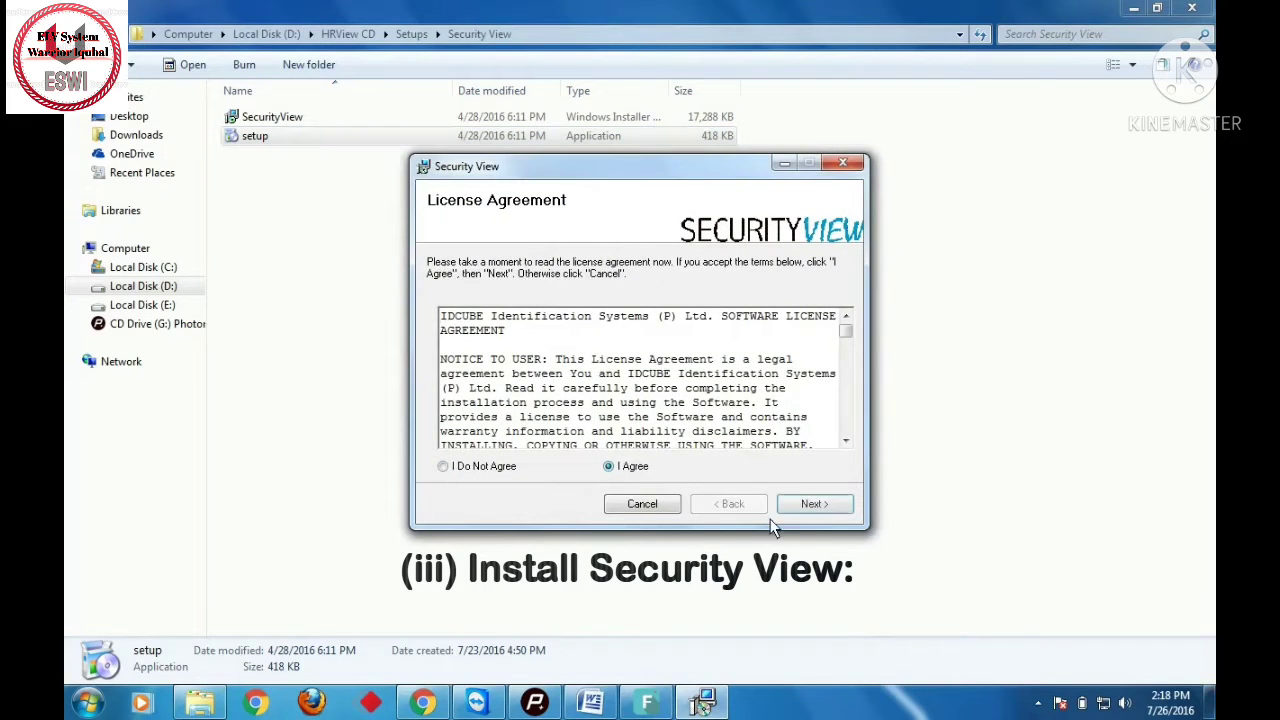
left_click(833, 512)
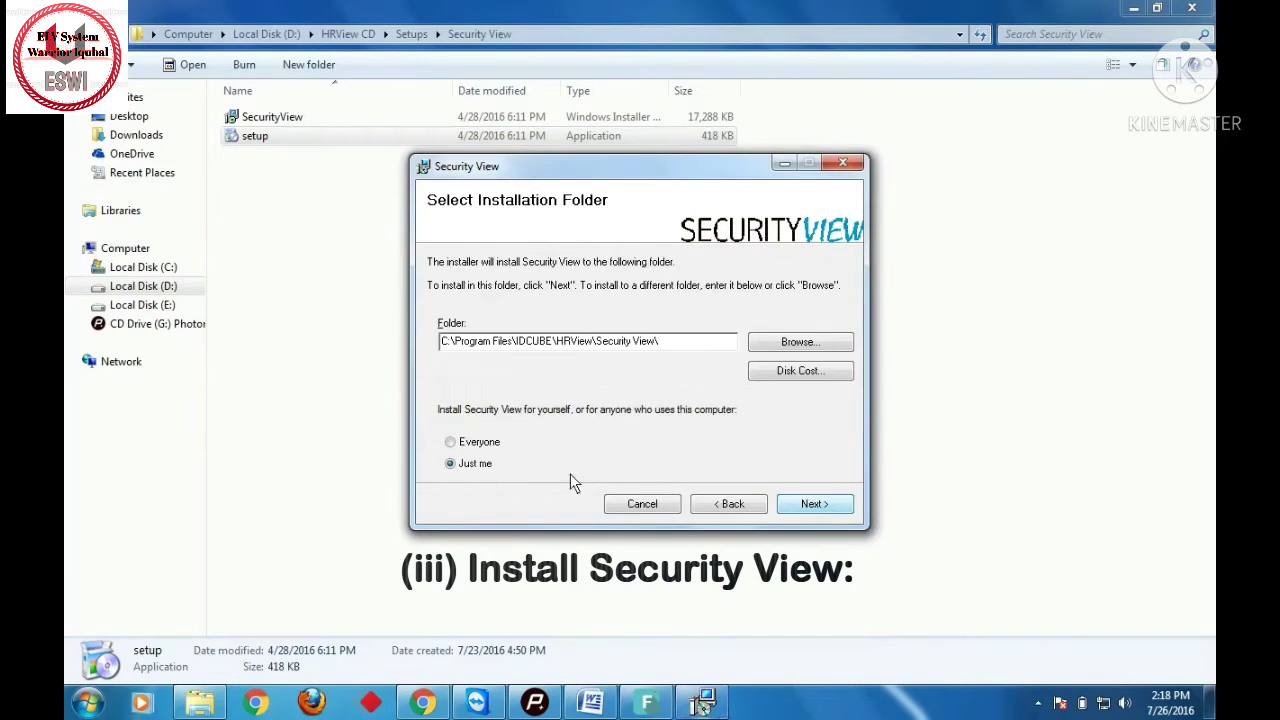
left_click(490, 448)
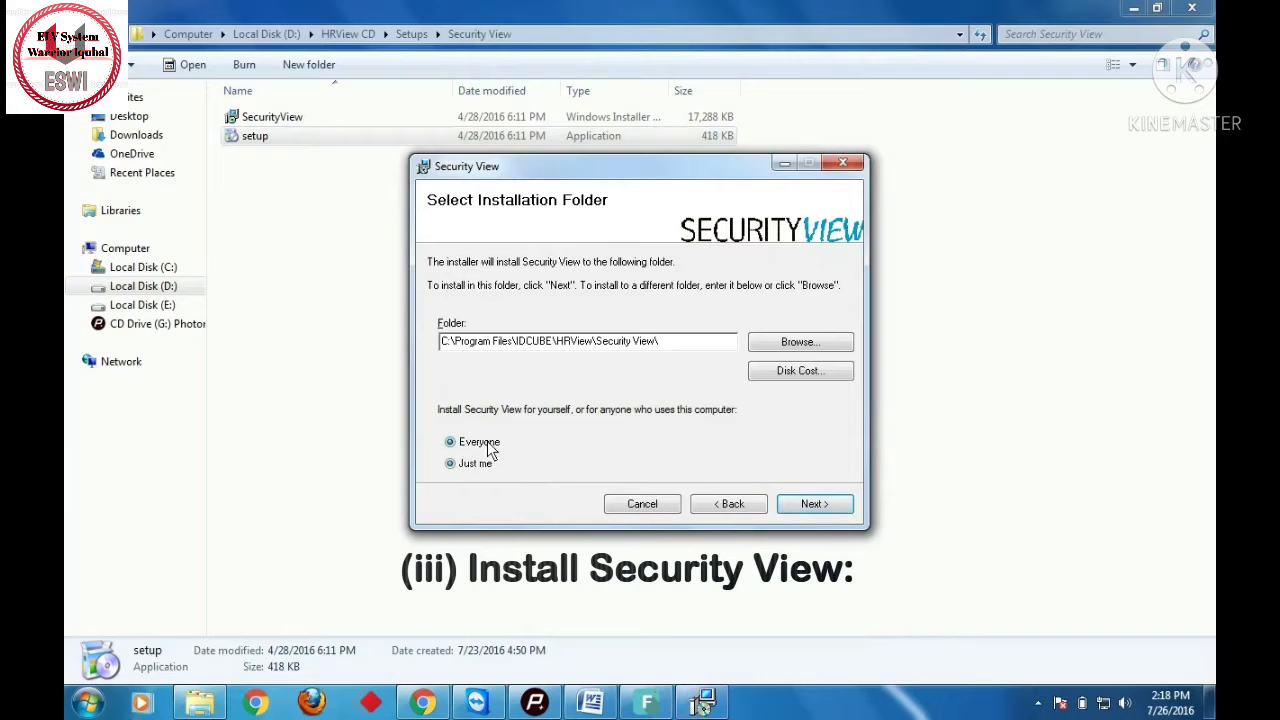
left_click(797, 509)
left_click(812, 504)
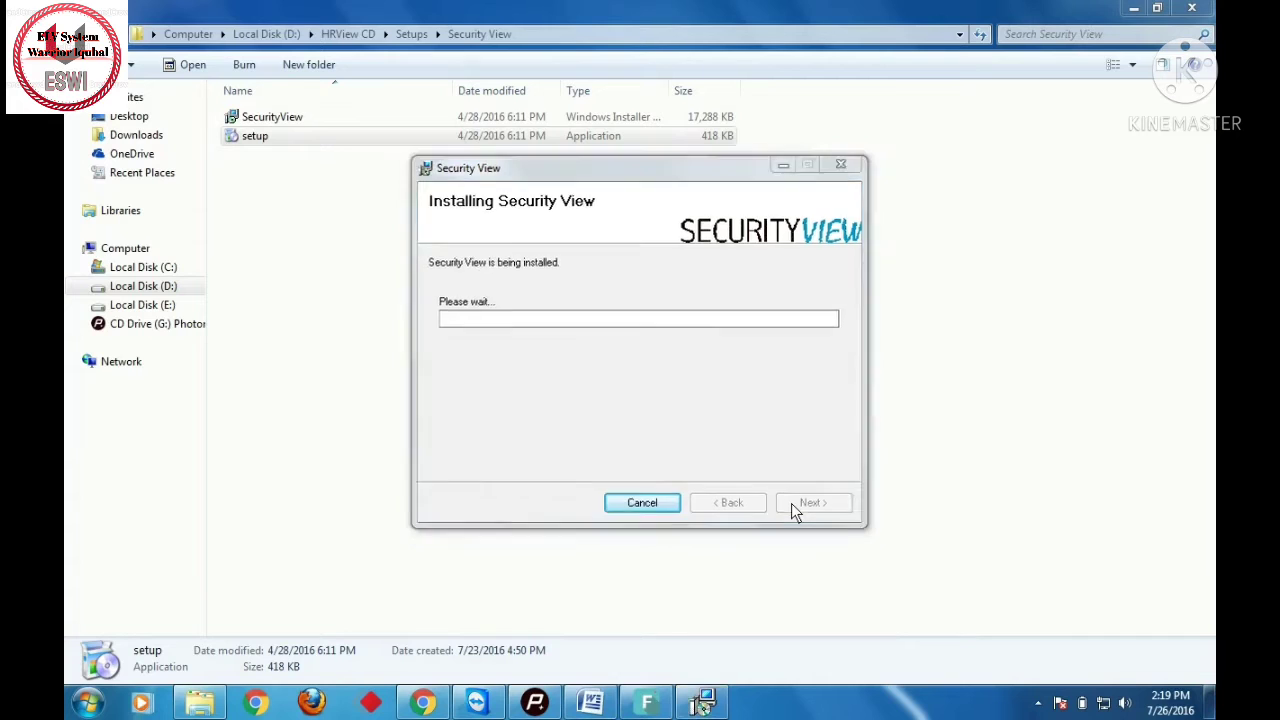
left_click(806, 507)
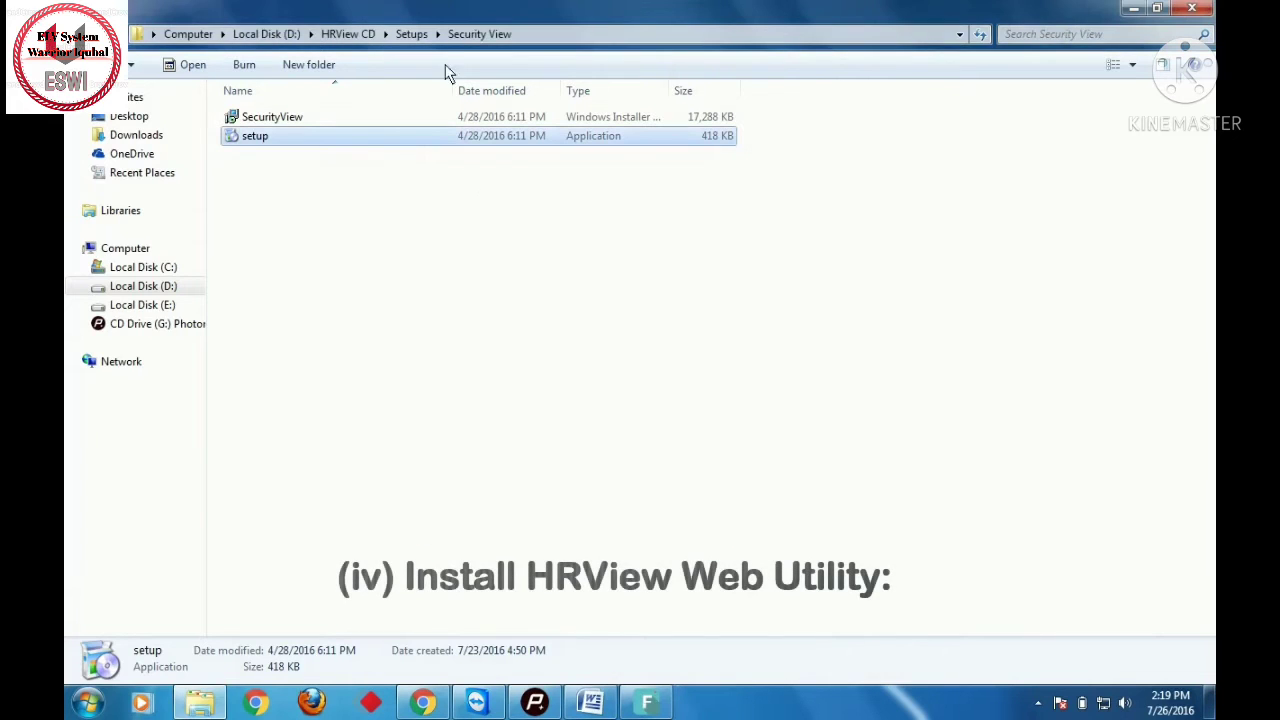
- Run the HRView Web setup program from Setups > Web as administrator
left_click(418, 35)
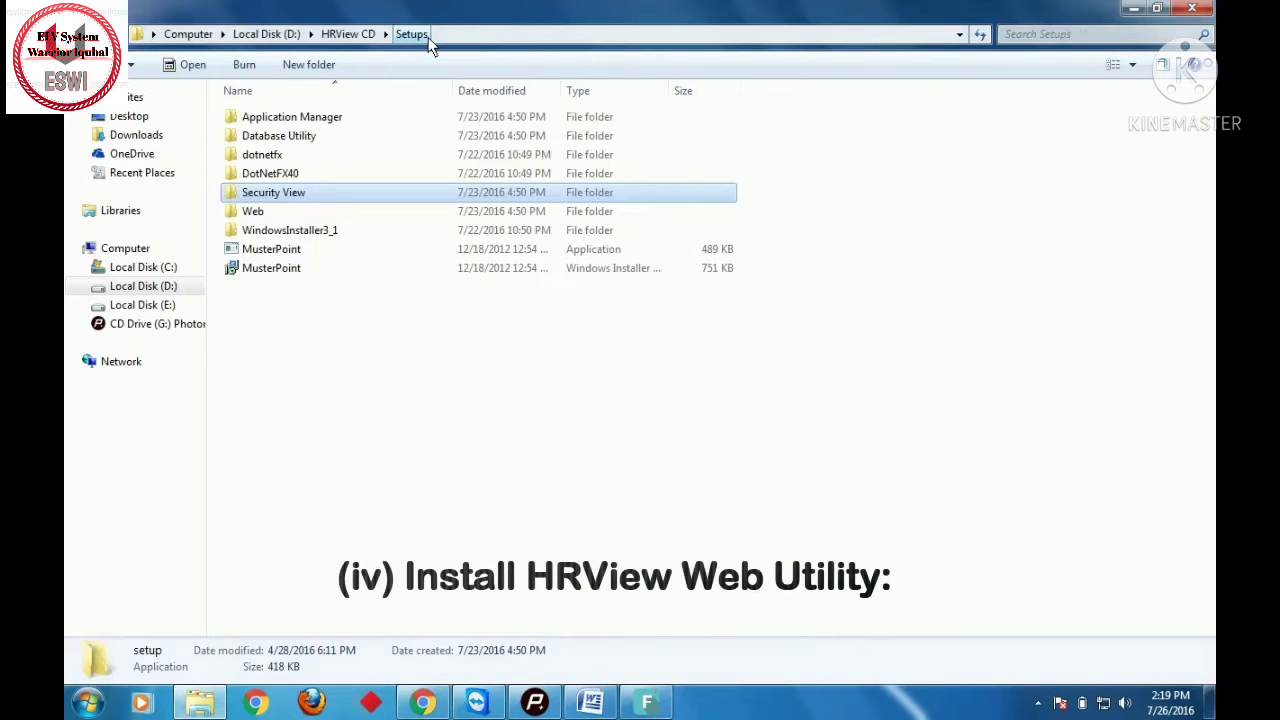
double_click(336, 210)
left_click(277, 133)
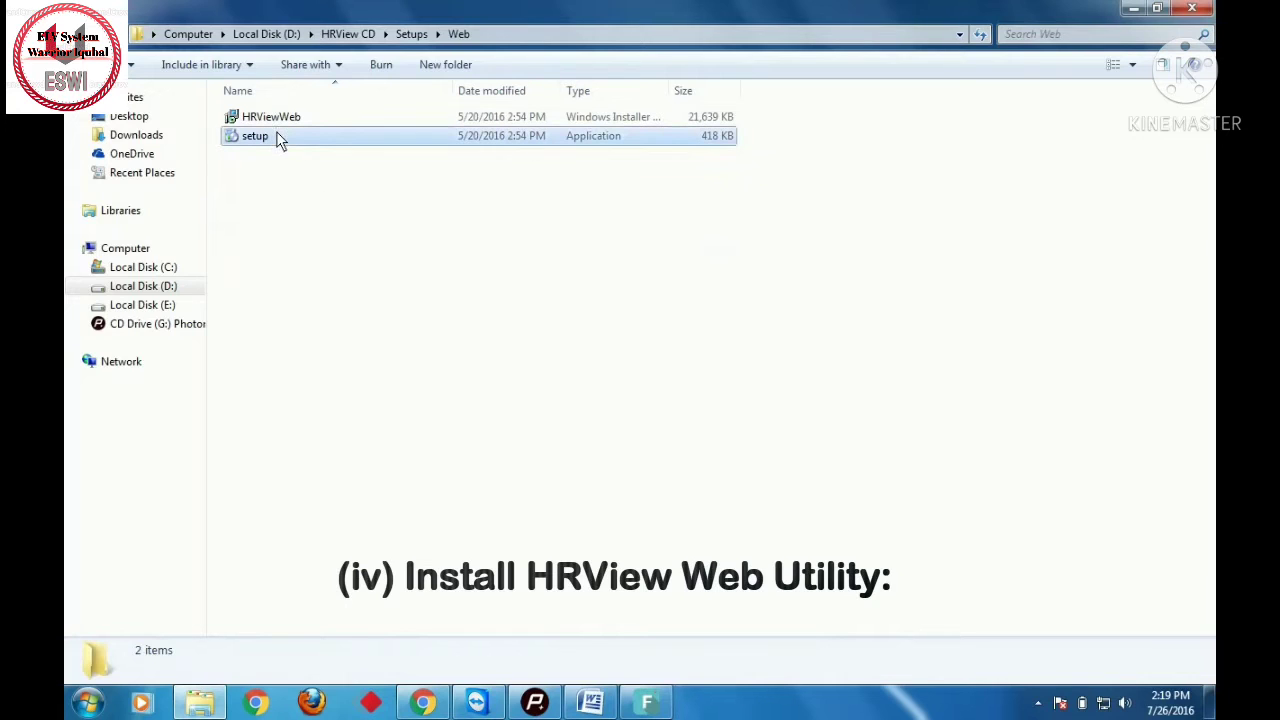
right_click(277, 133)
left_click(345, 164)
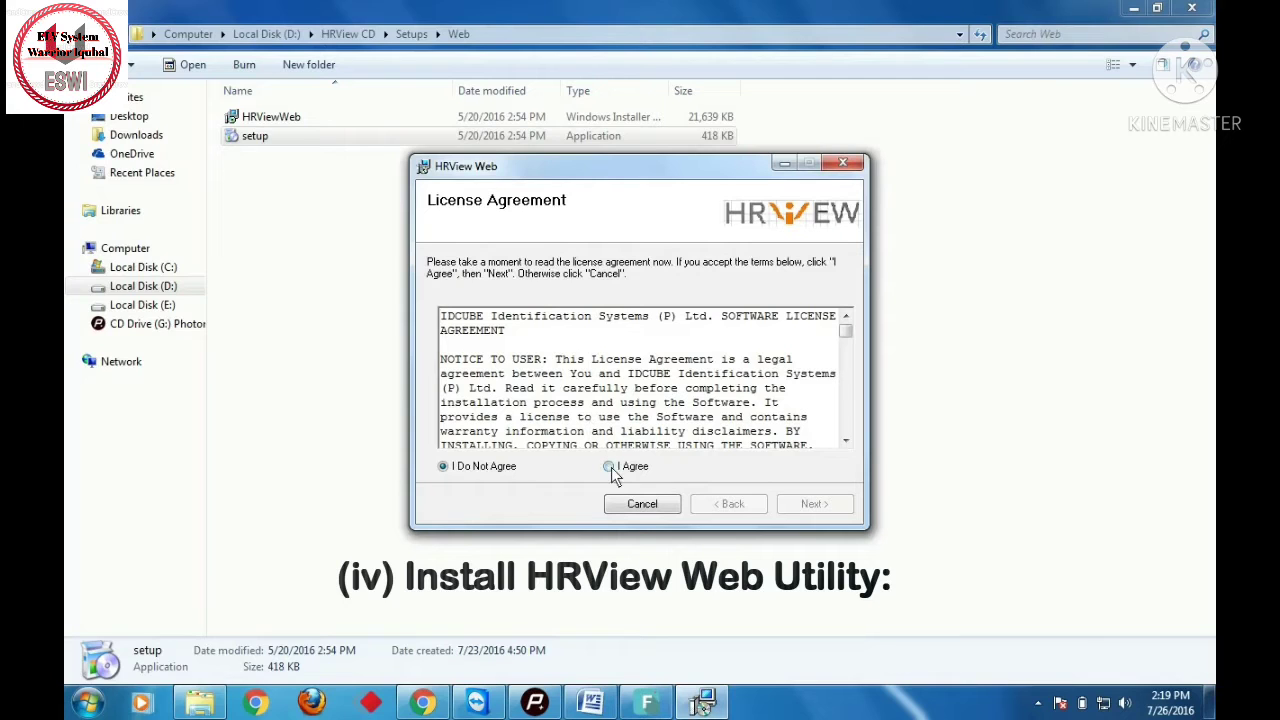
- Accept the licence and start installing to Default Web Site as HRView with DefaultAppPool
left_click(611, 467)
left_click(811, 505)
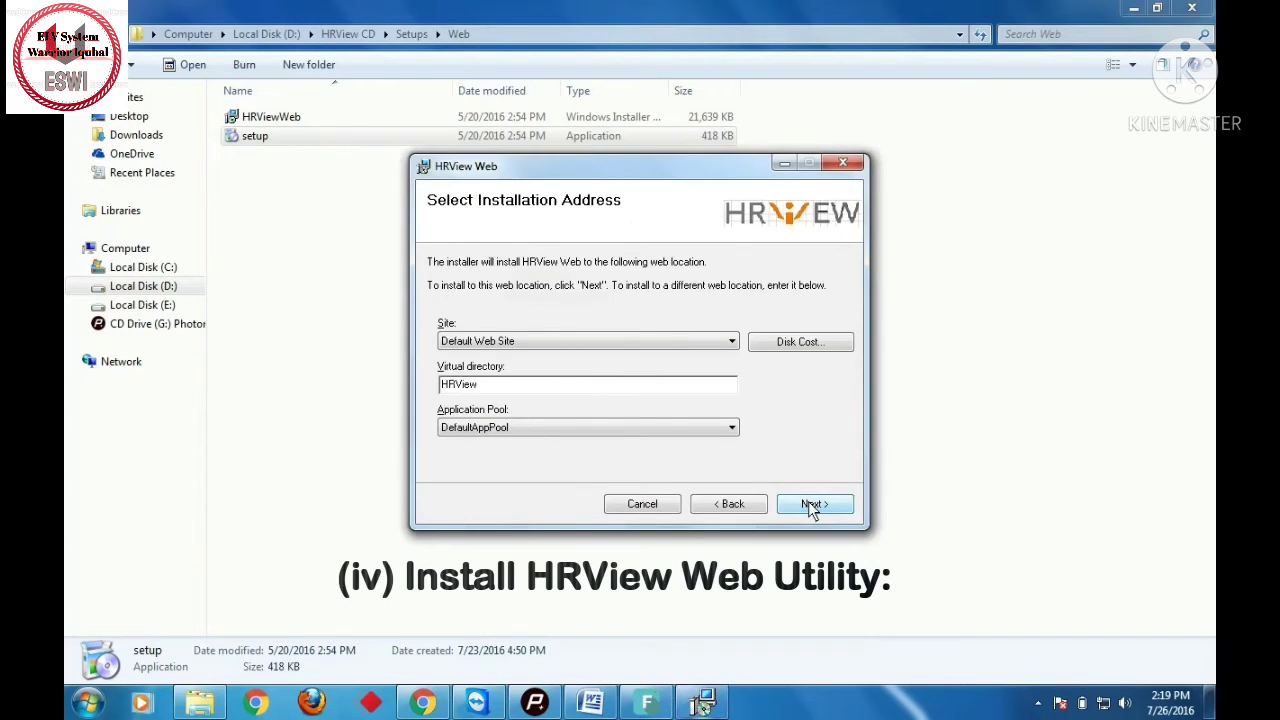
left_click(811, 505)
left_click(811, 505)
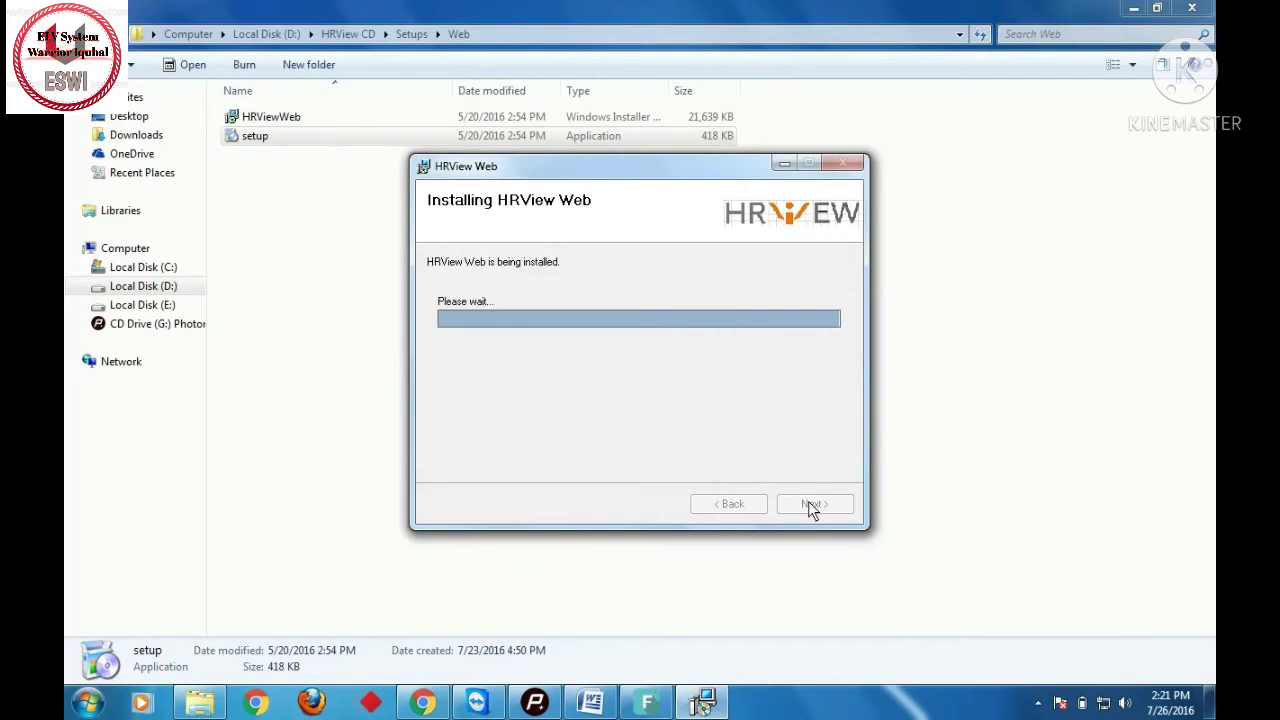
- Close the HRView Web installer on its Installation Complete page
left_click(808, 501)
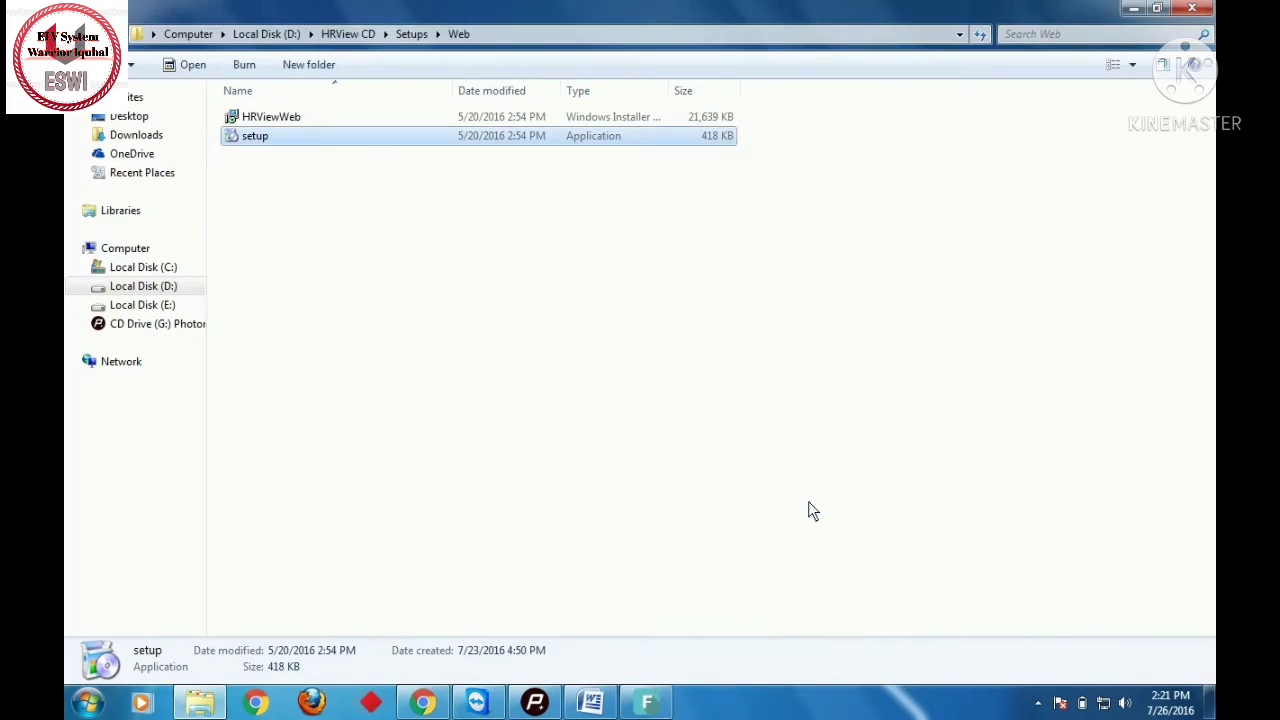
- Open C:\Program Files\IDCUBE\HRView\Database Utility and run HRView Database Utility as administrator
left_click(173, 270)
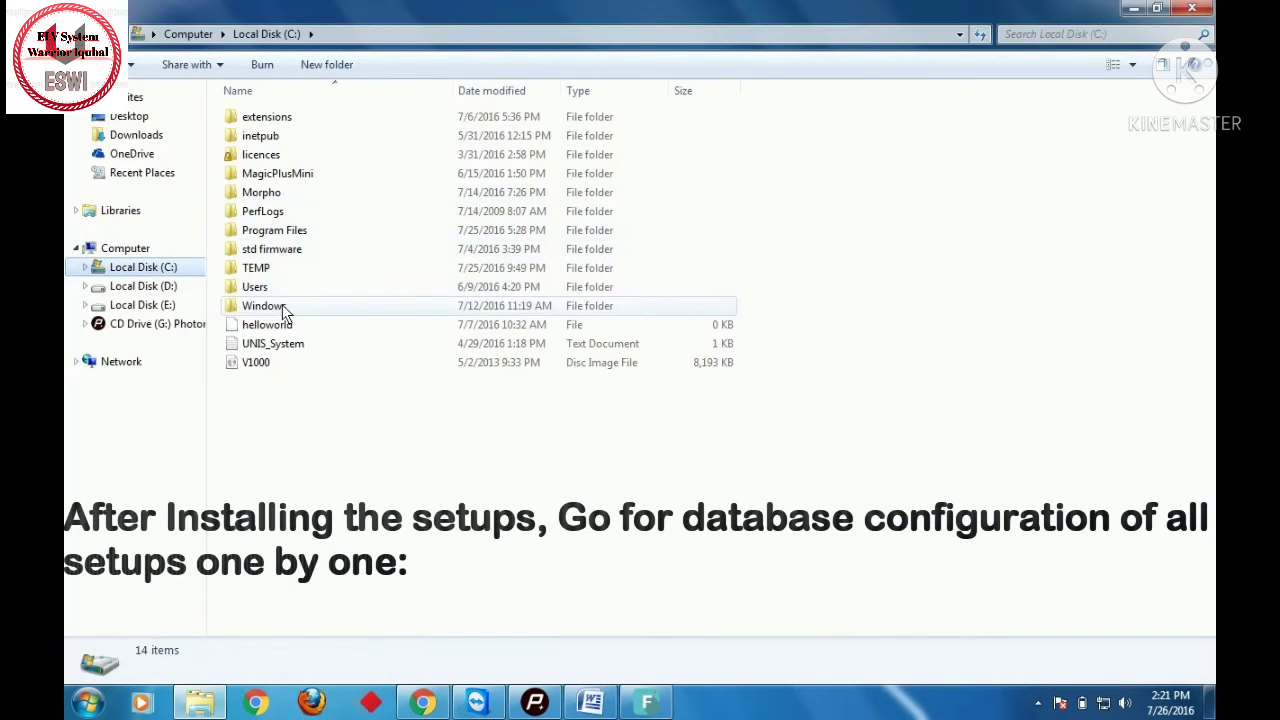
double_click(276, 232)
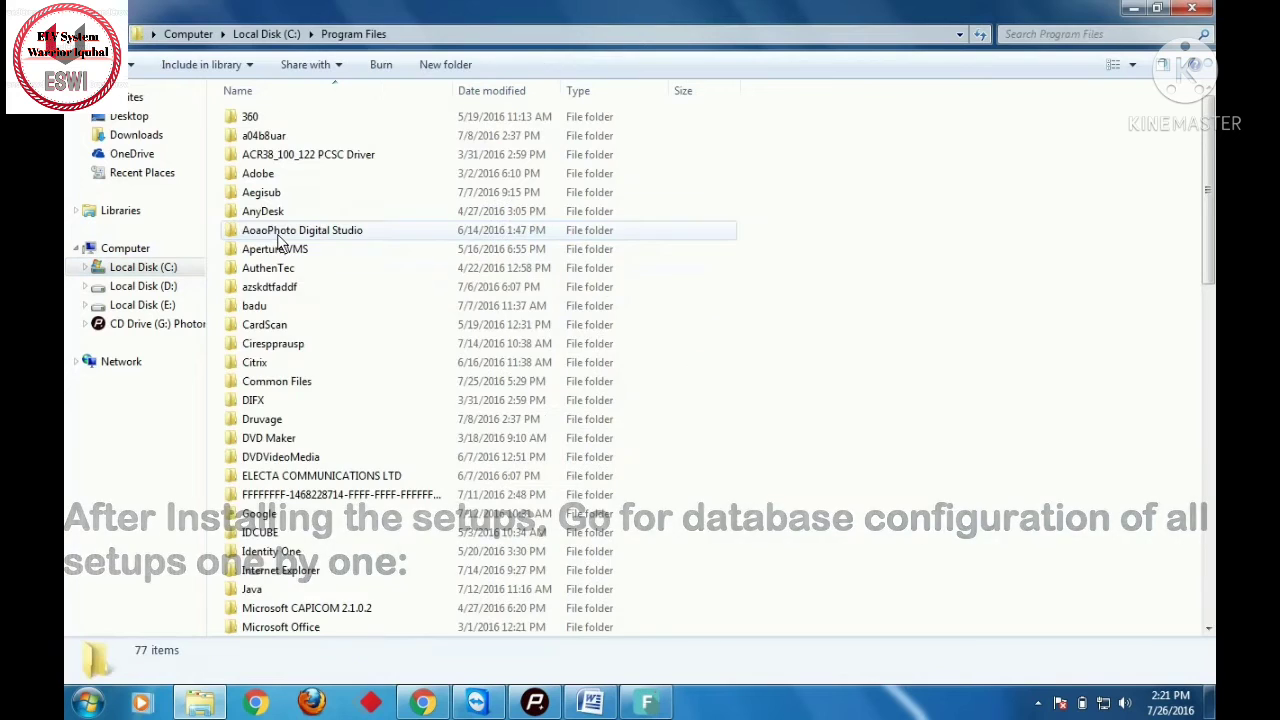
double_click(283, 534)
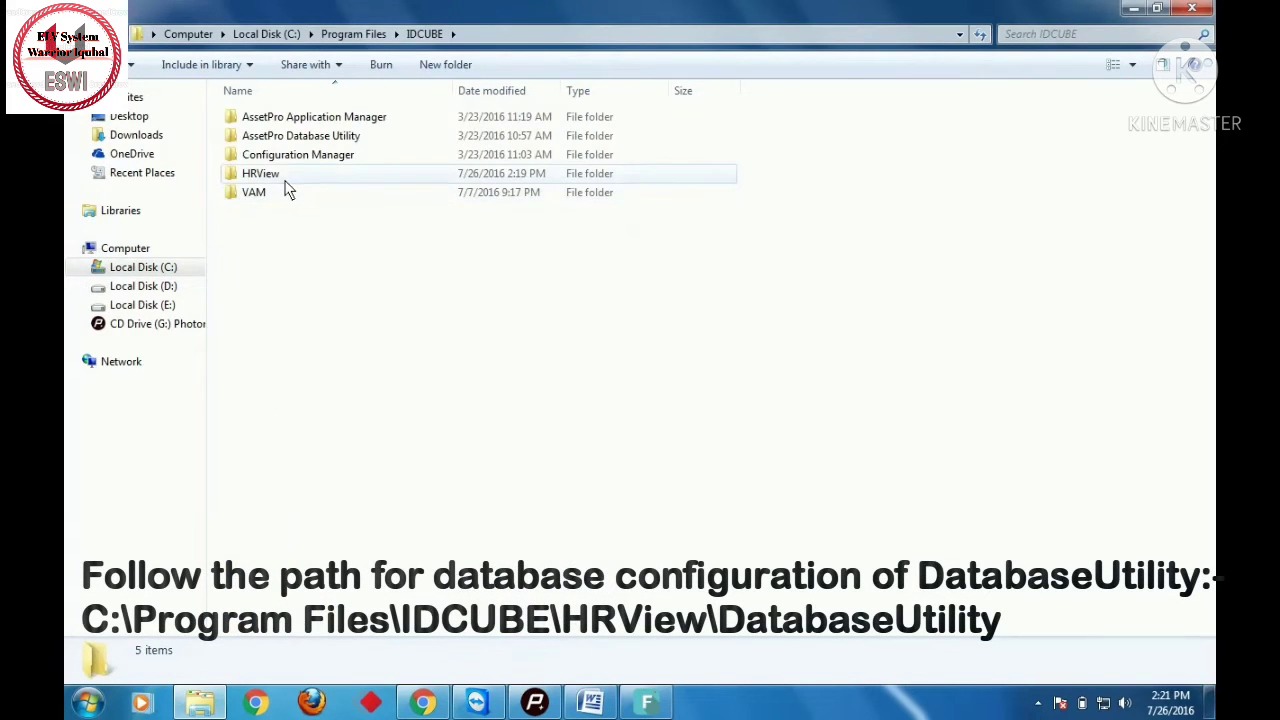
left_click(285, 180)
double_click(285, 180)
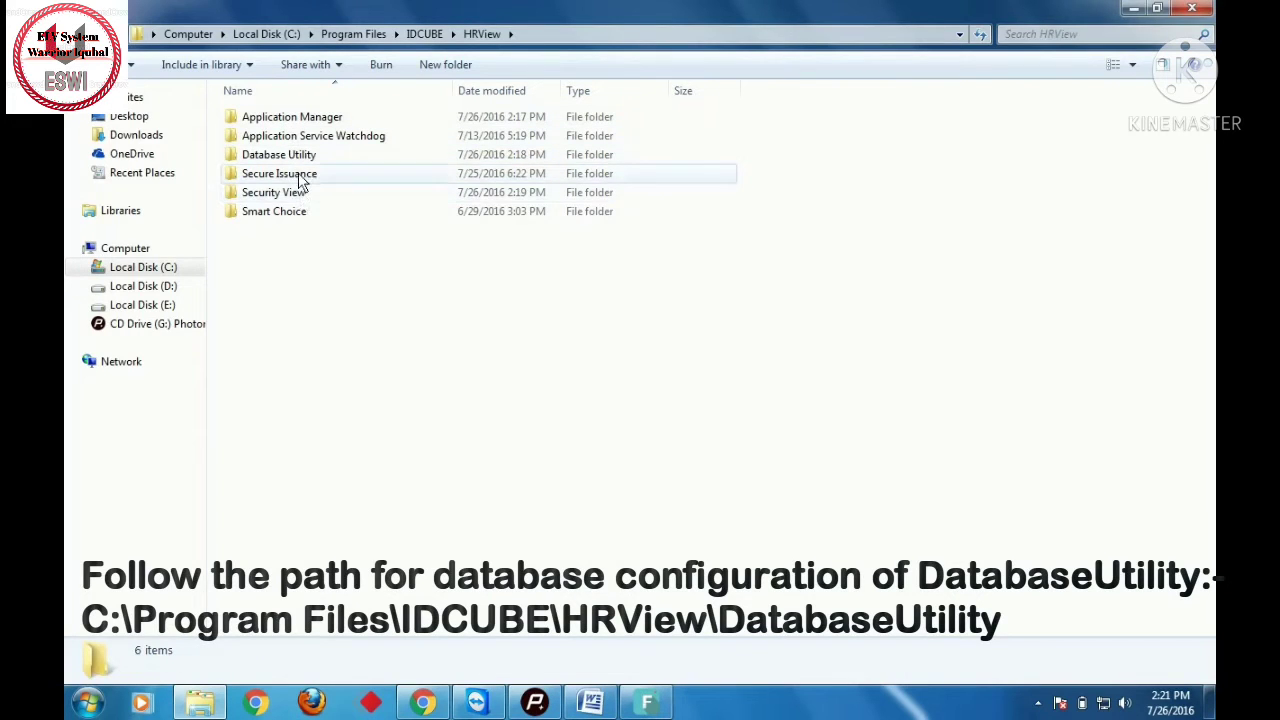
double_click(299, 160)
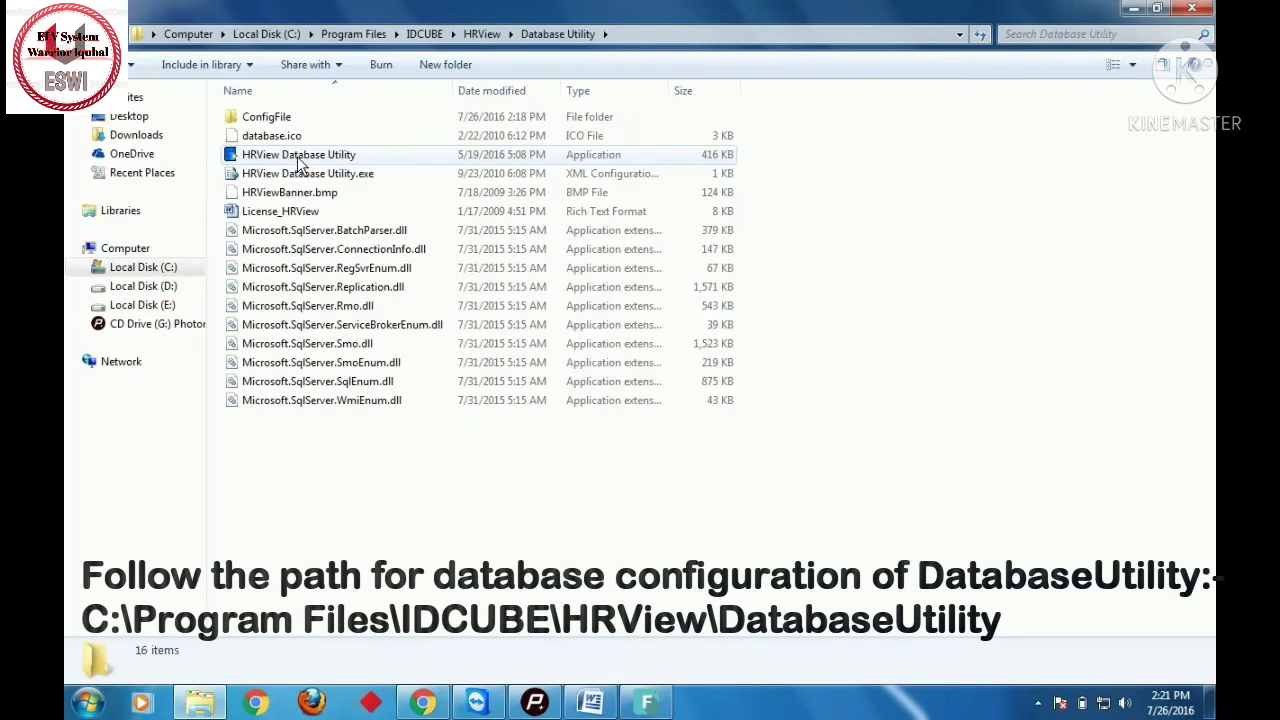
left_click(300, 160)
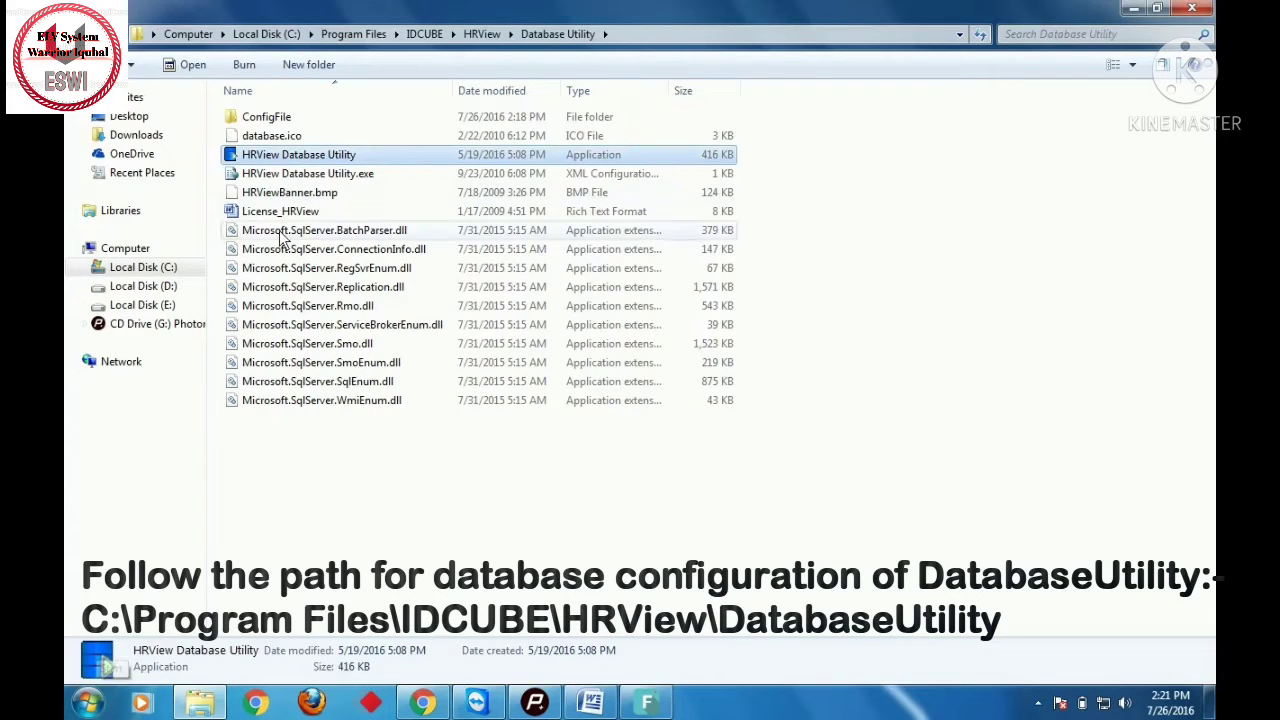
right_click(315, 158)
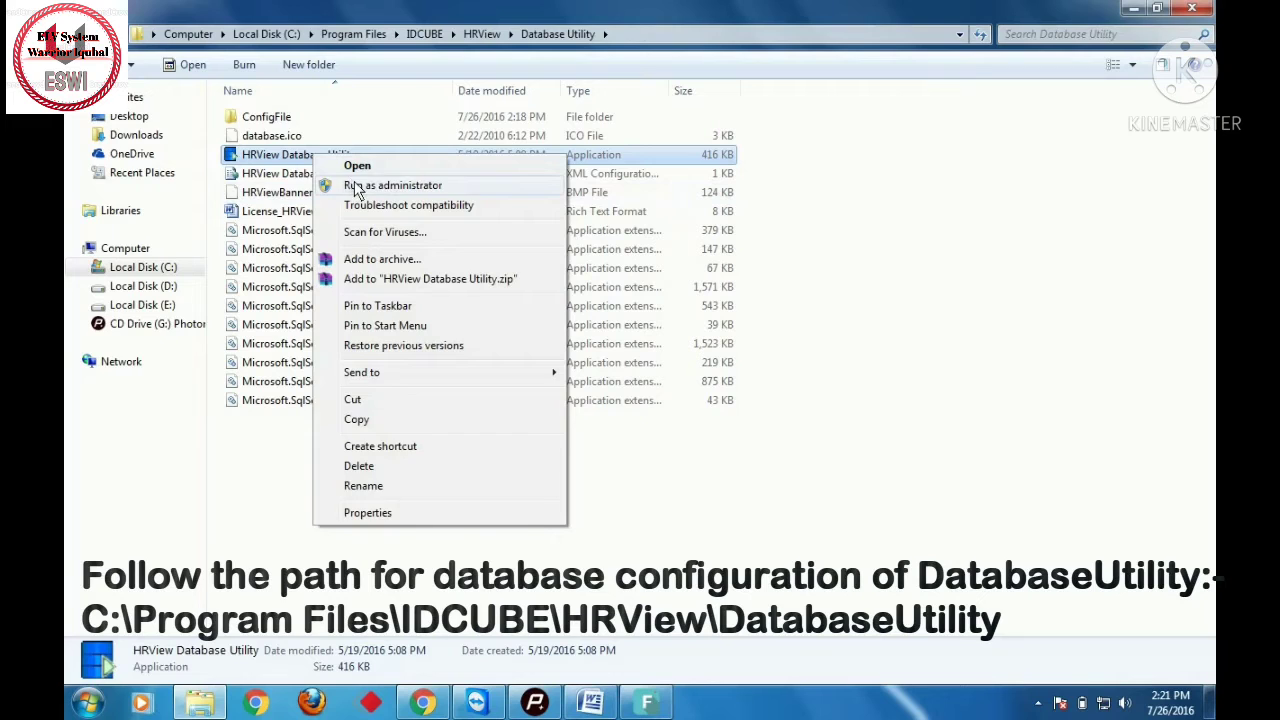
left_click(356, 186)
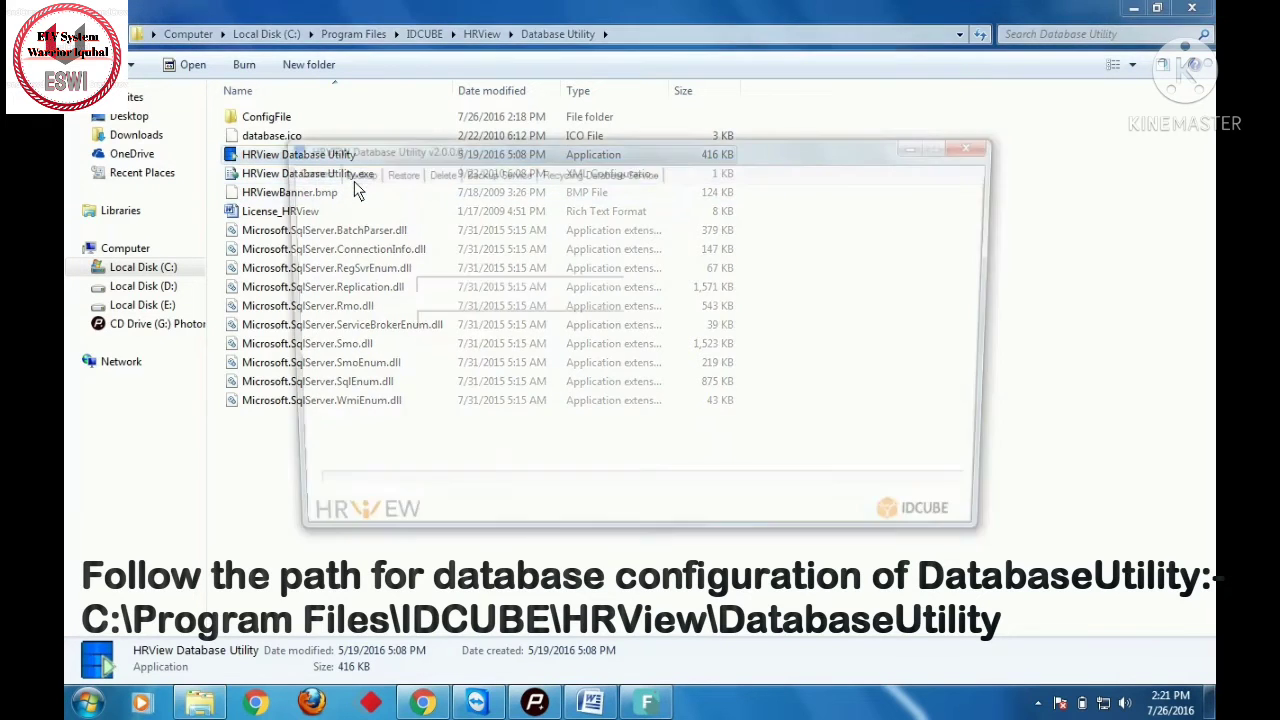
- Review the Server and Password entries, then launch SQL Server Configuration Manager by searching 'sql configu'
double_click(461, 250)
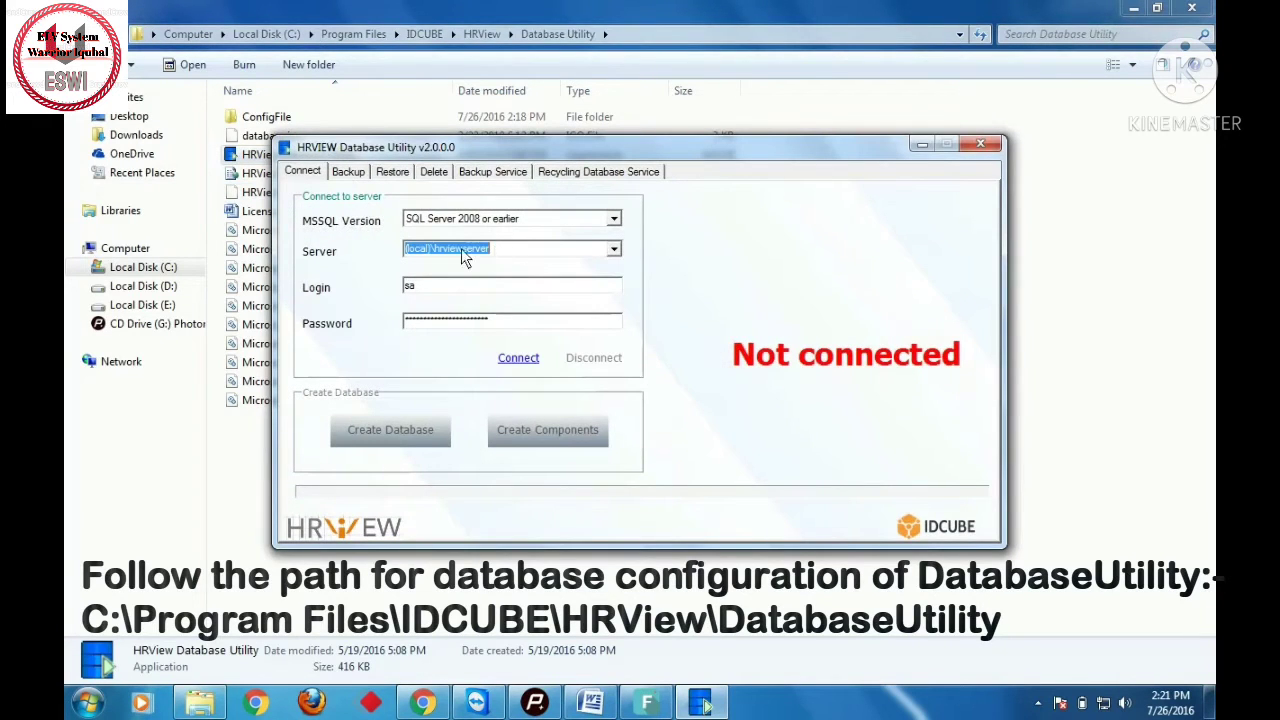
double_click(404, 322)
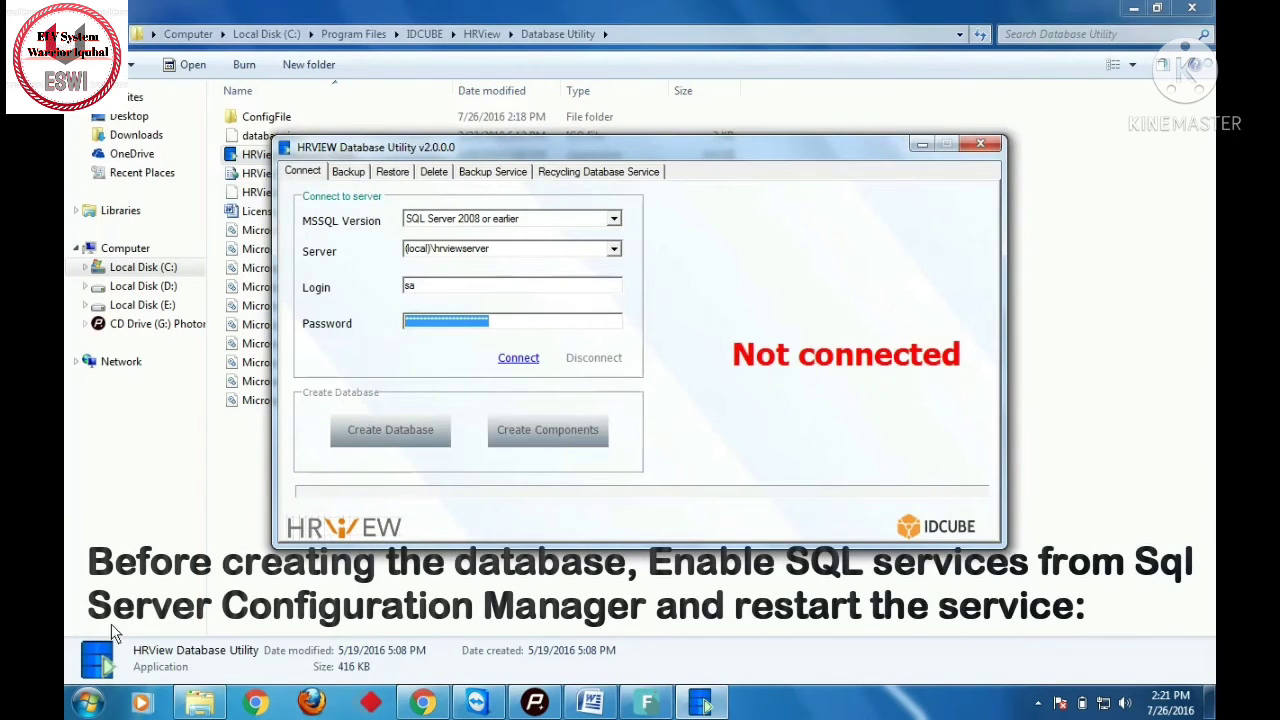
left_click(90, 703)
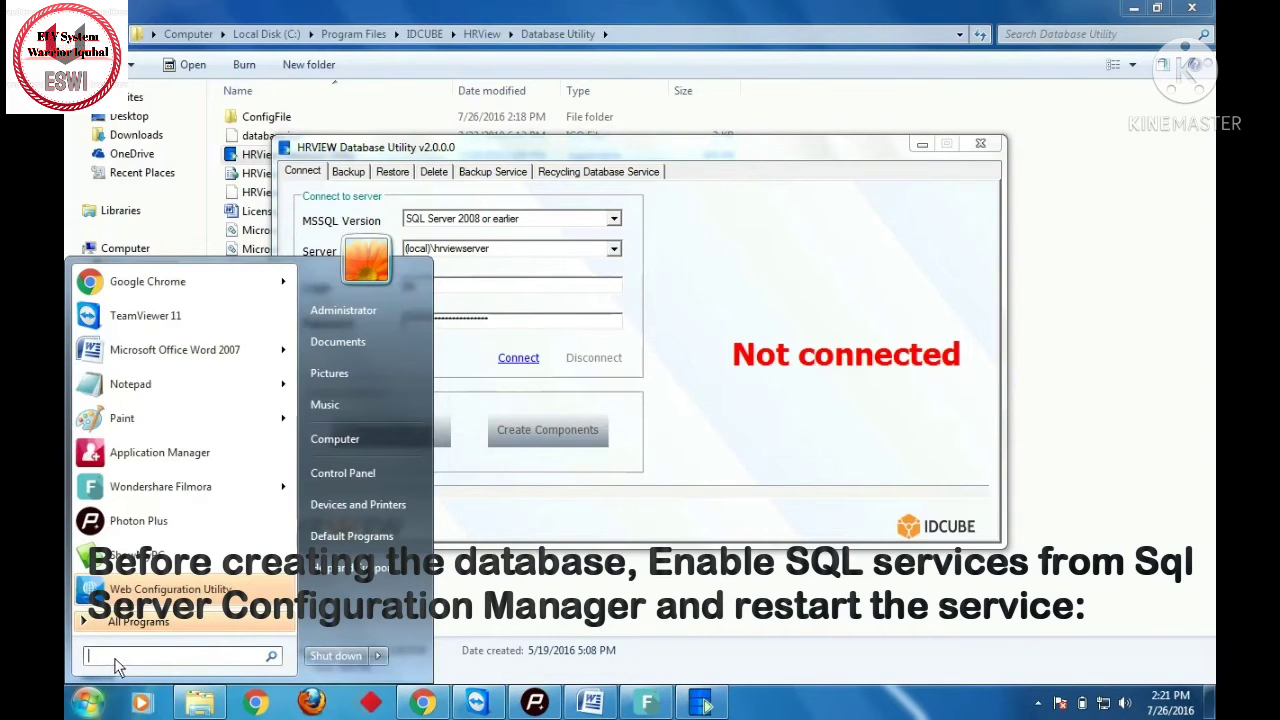
type("sql configu")
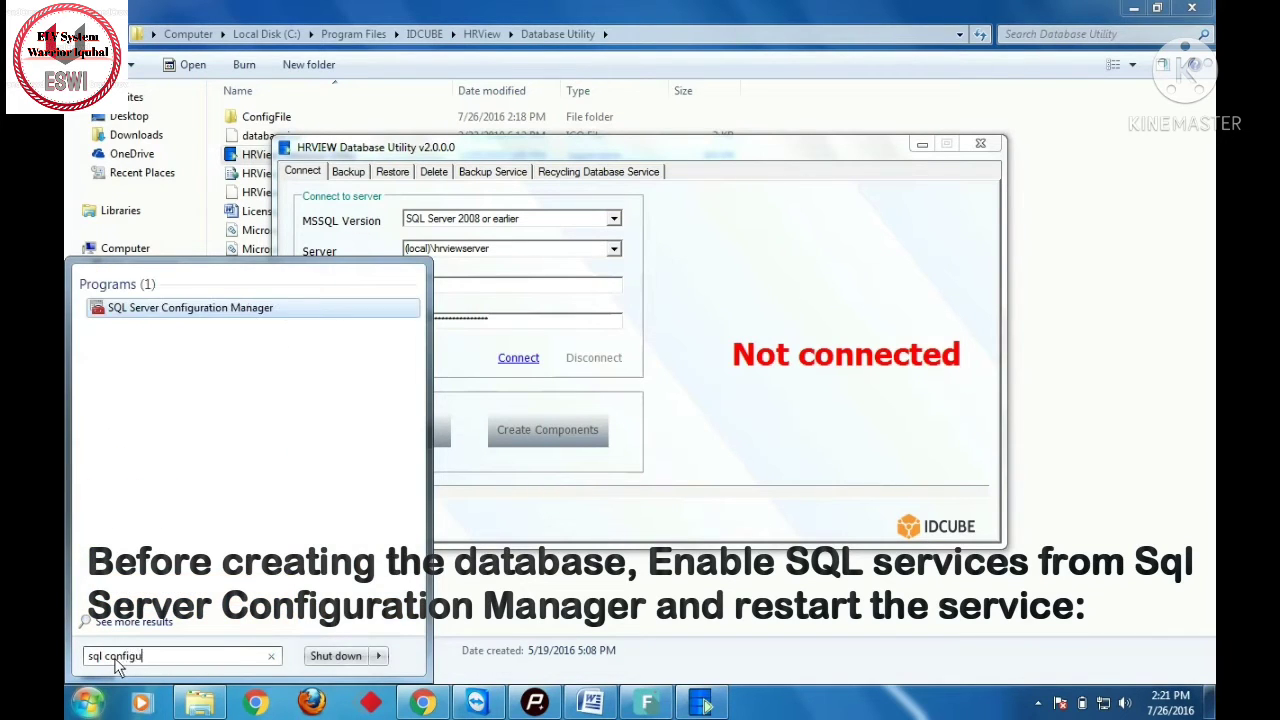
left_click(163, 309)
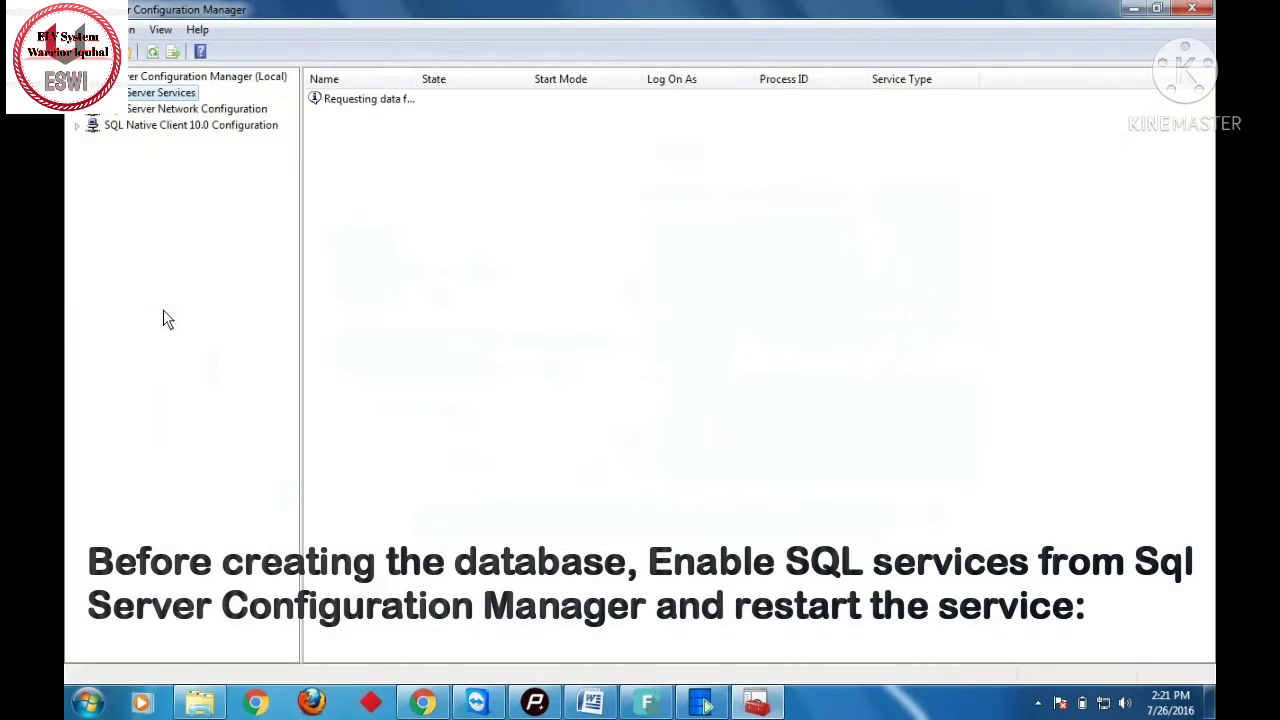
- Enable the Named Pipes protocol under Protocols for HRVIEWSERVER, acknowledging the restart warning
double_click(216, 108)
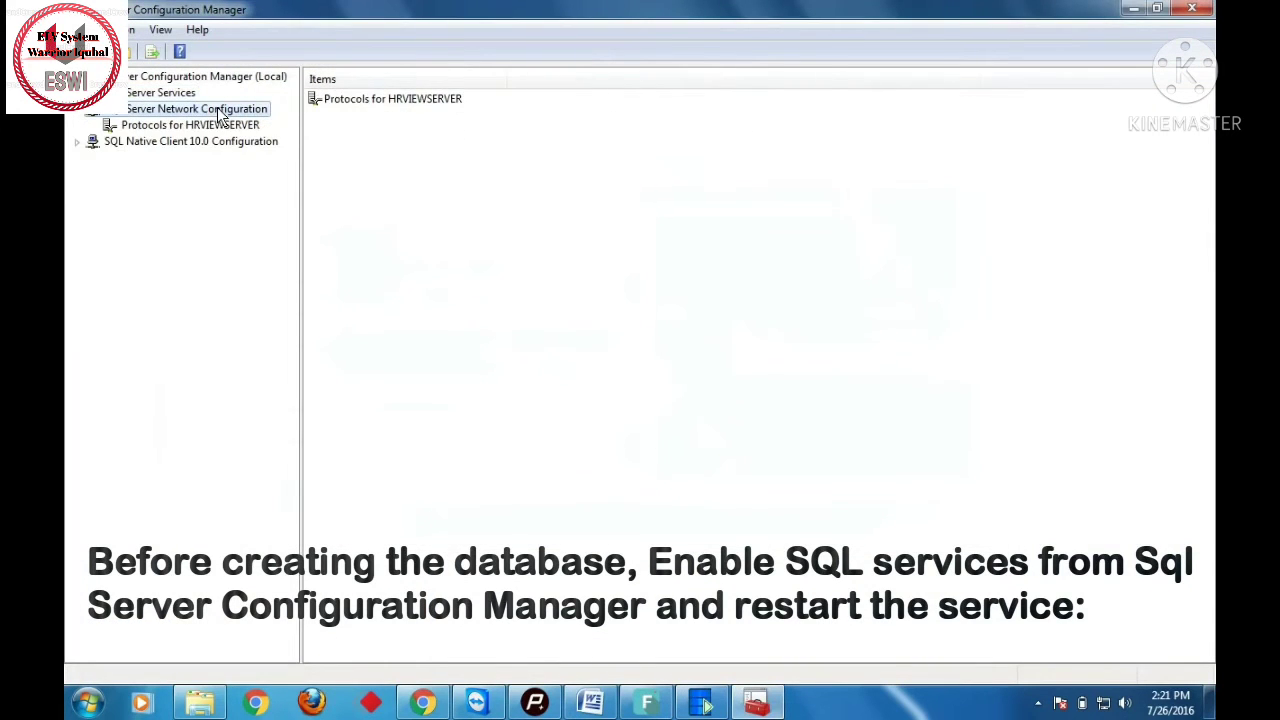
double_click(353, 107)
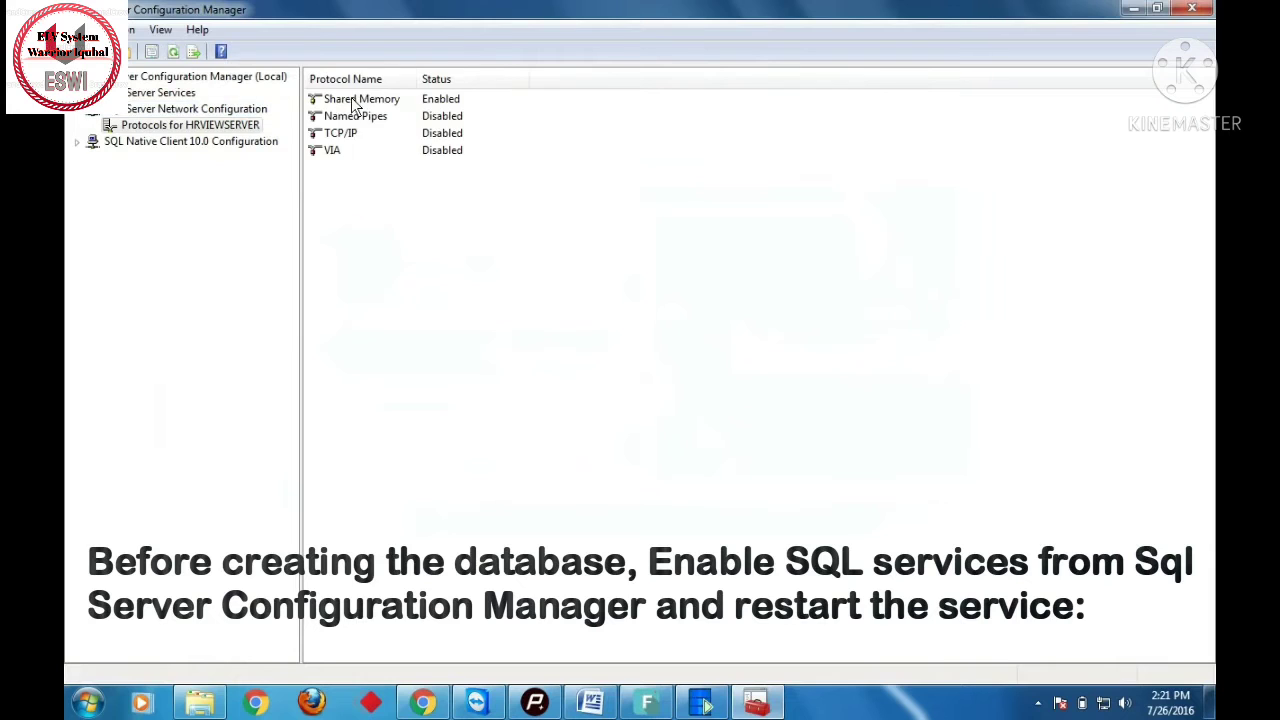
right_click(446, 118)
left_click(478, 125)
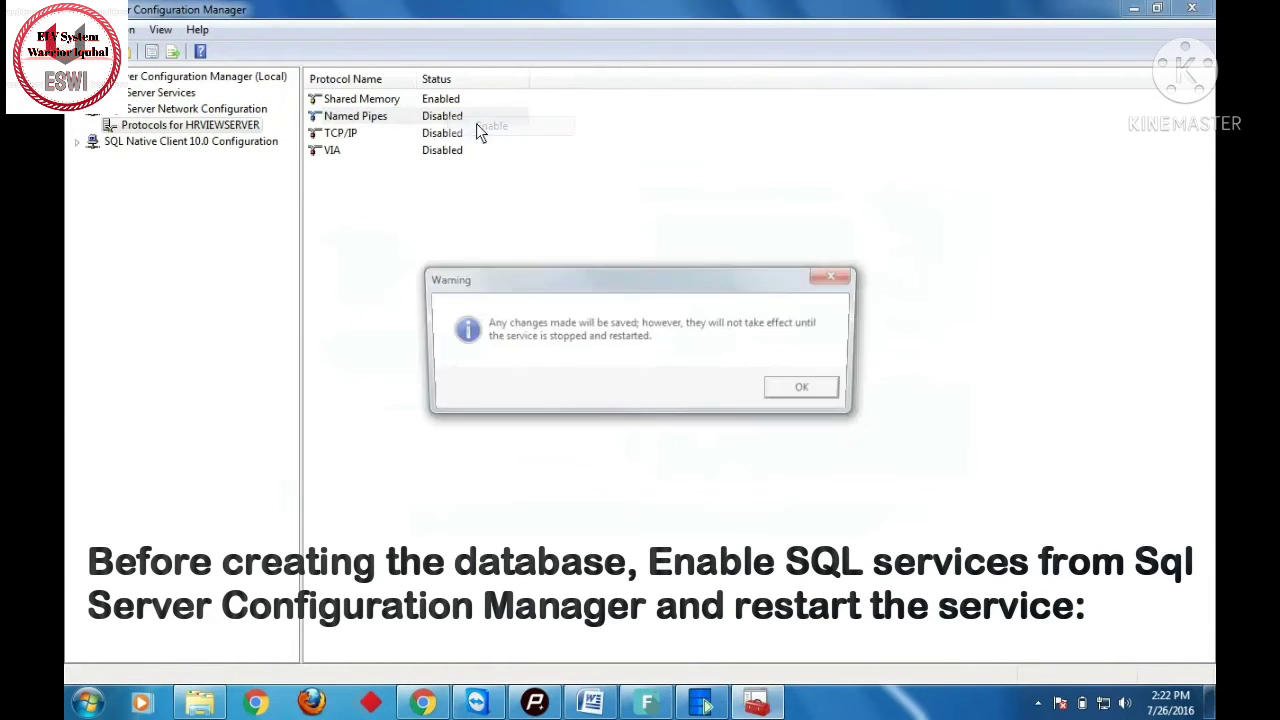
left_click(802, 386)
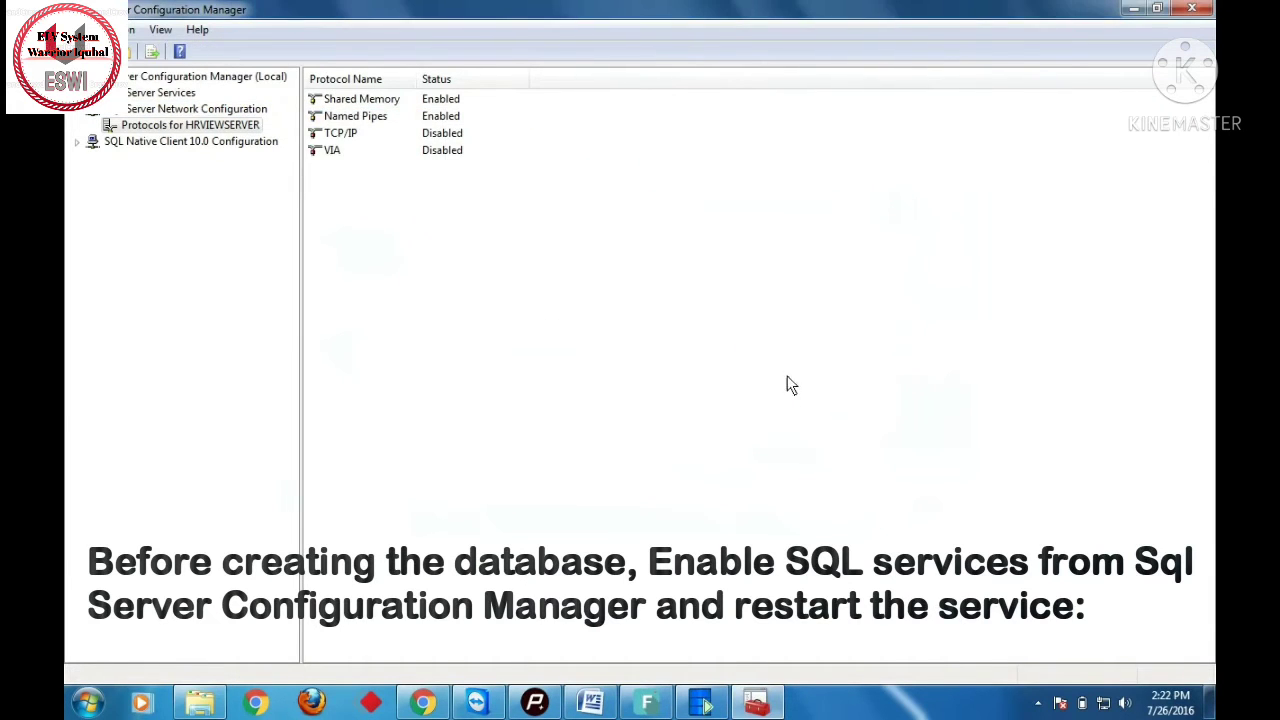
- Enable the TCP/IP protocol for HRVIEWSERVER, acknowledging the restart warning
left_click(458, 133)
right_click(458, 133)
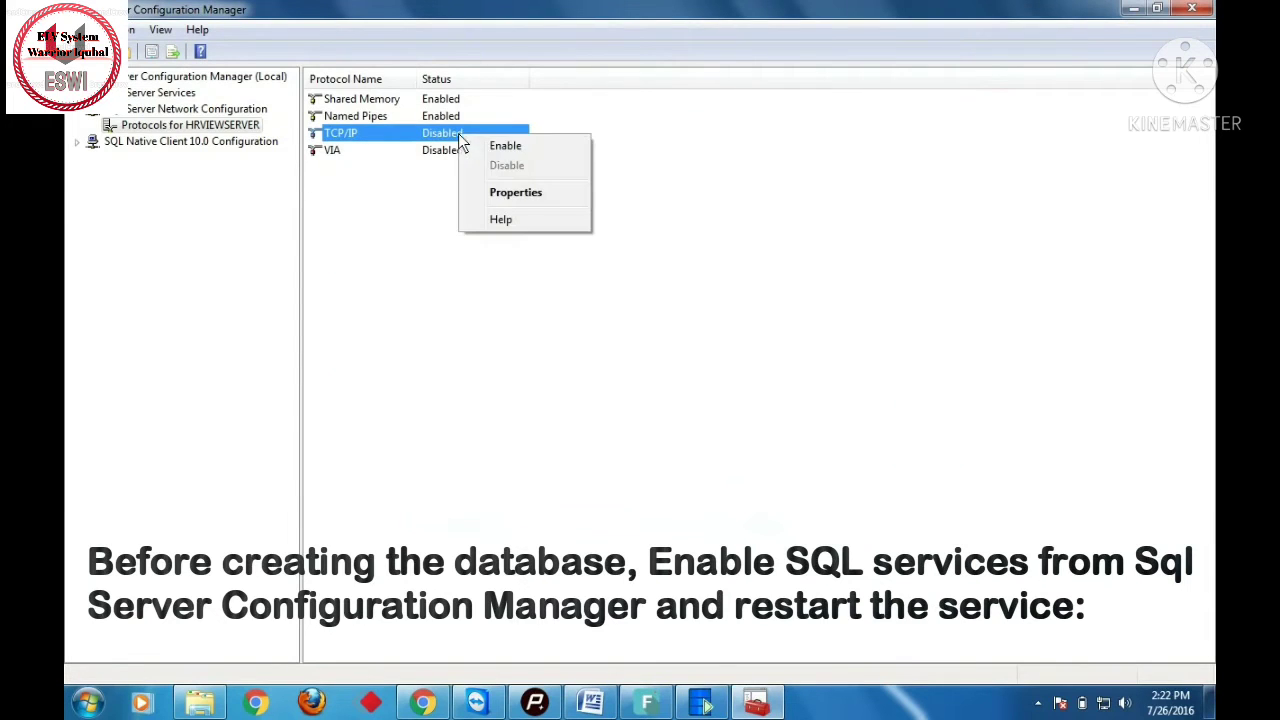
left_click(499, 148)
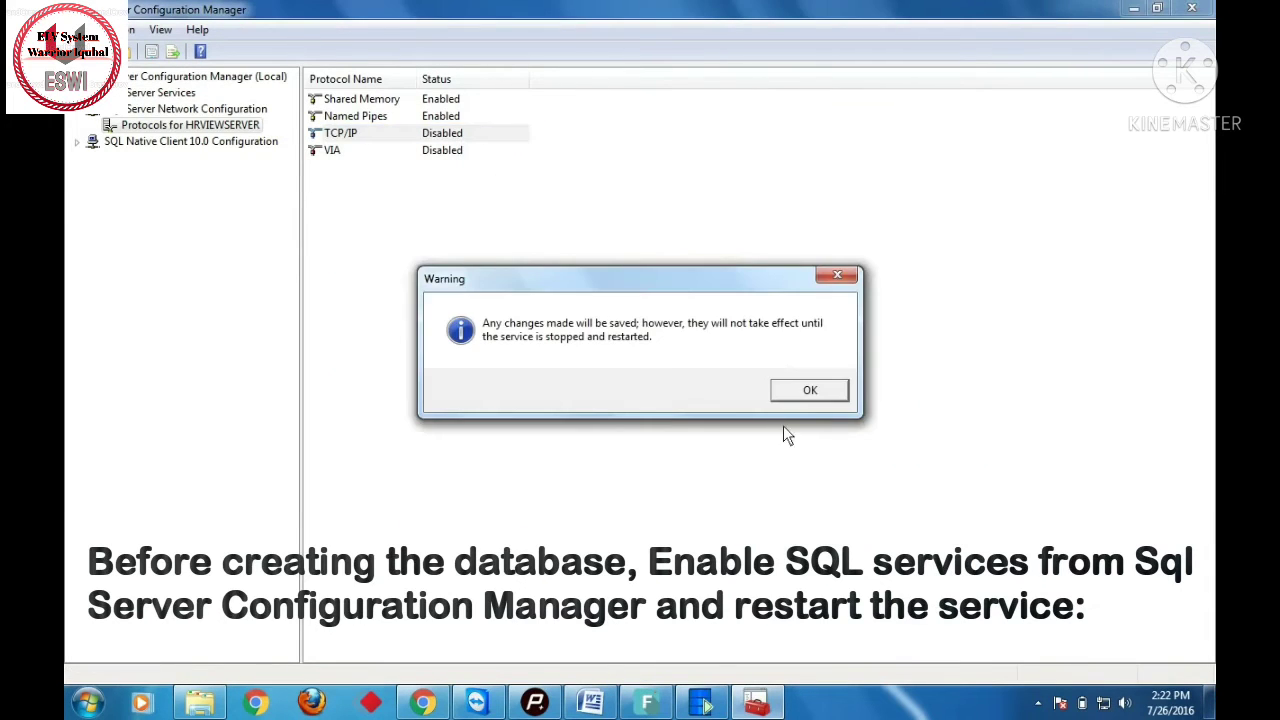
left_click(793, 392)
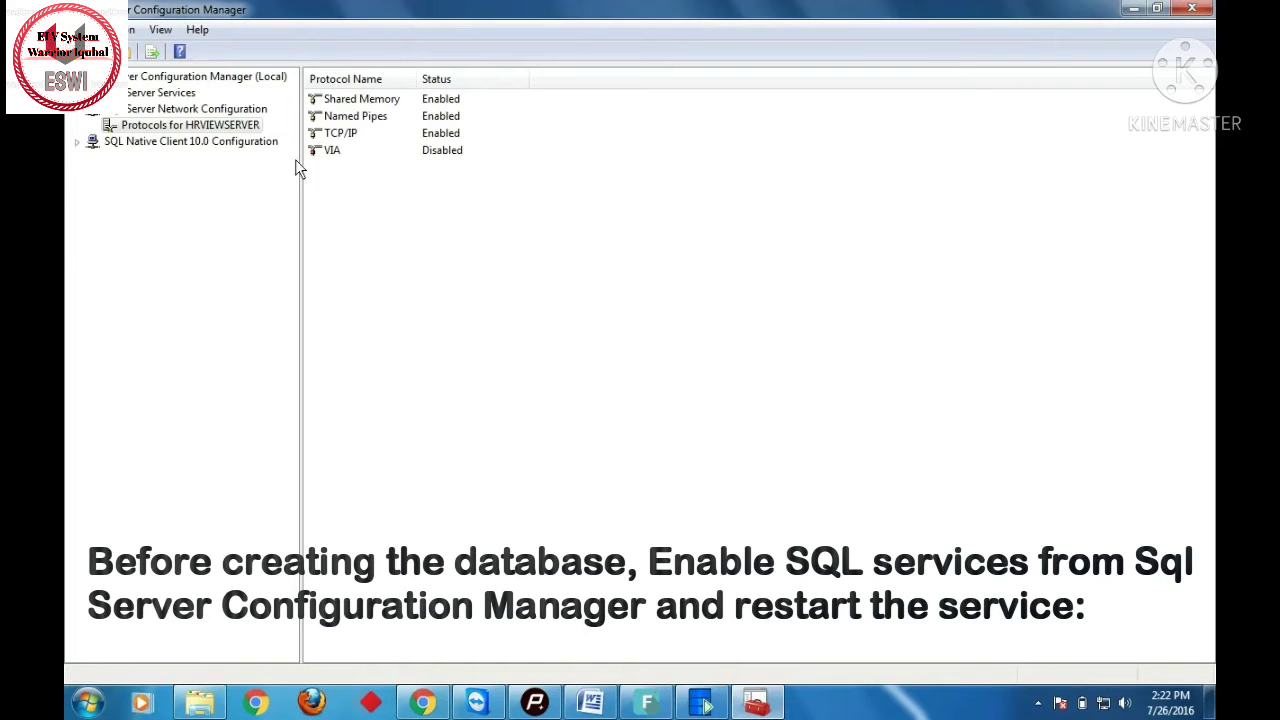
left_click(178, 95)
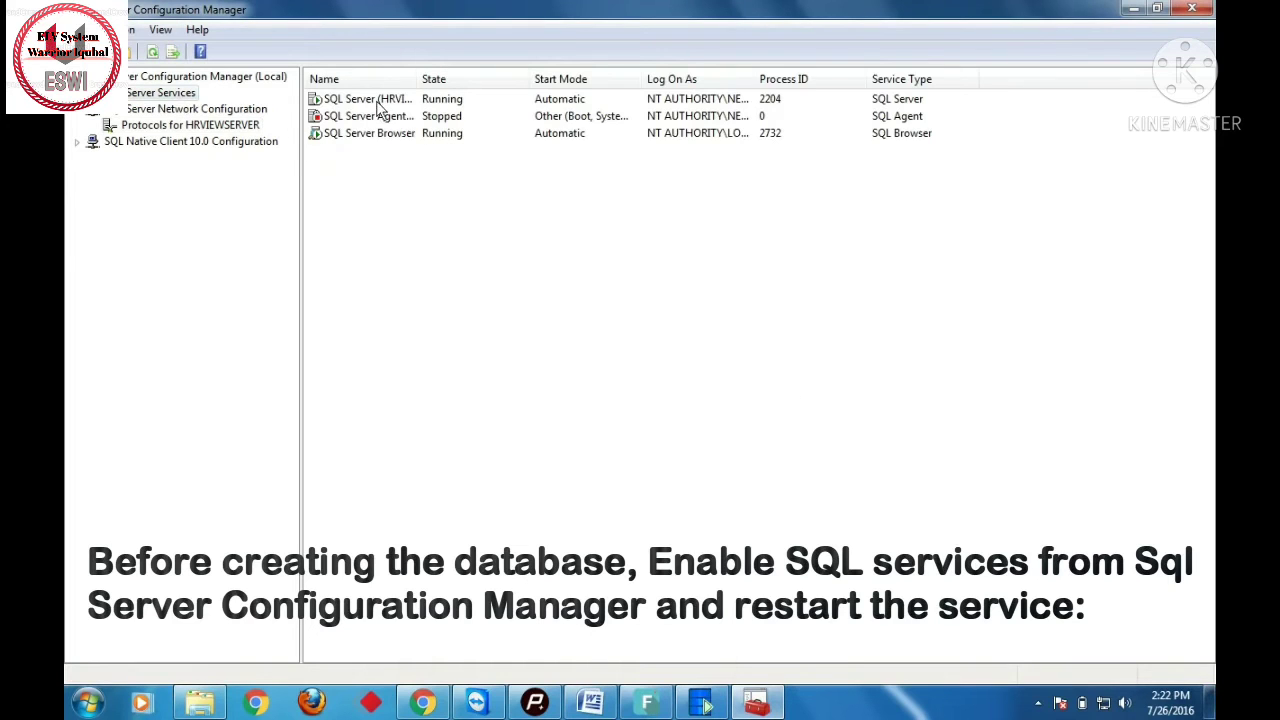
- Restart the SQL Server (HRVIEWSERVER) service, then restart the SQL Server Browser service
left_click(376, 100)
right_click(376, 100)
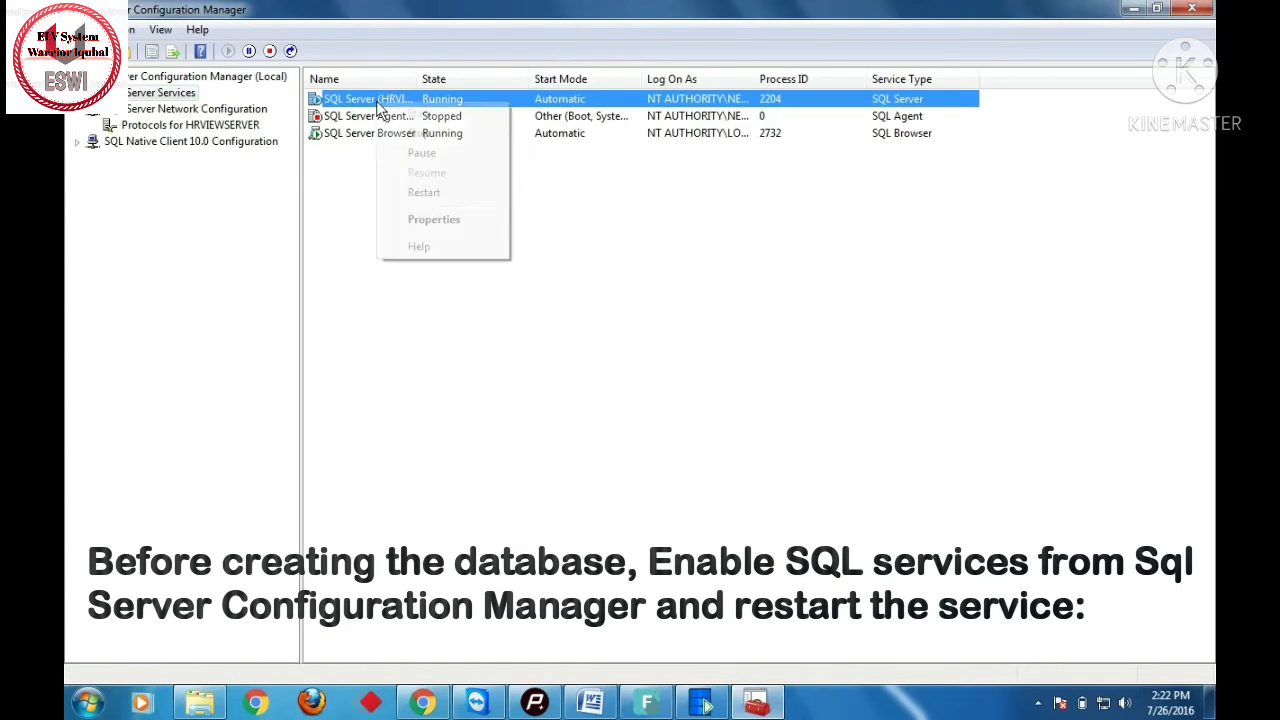
left_click(431, 192)
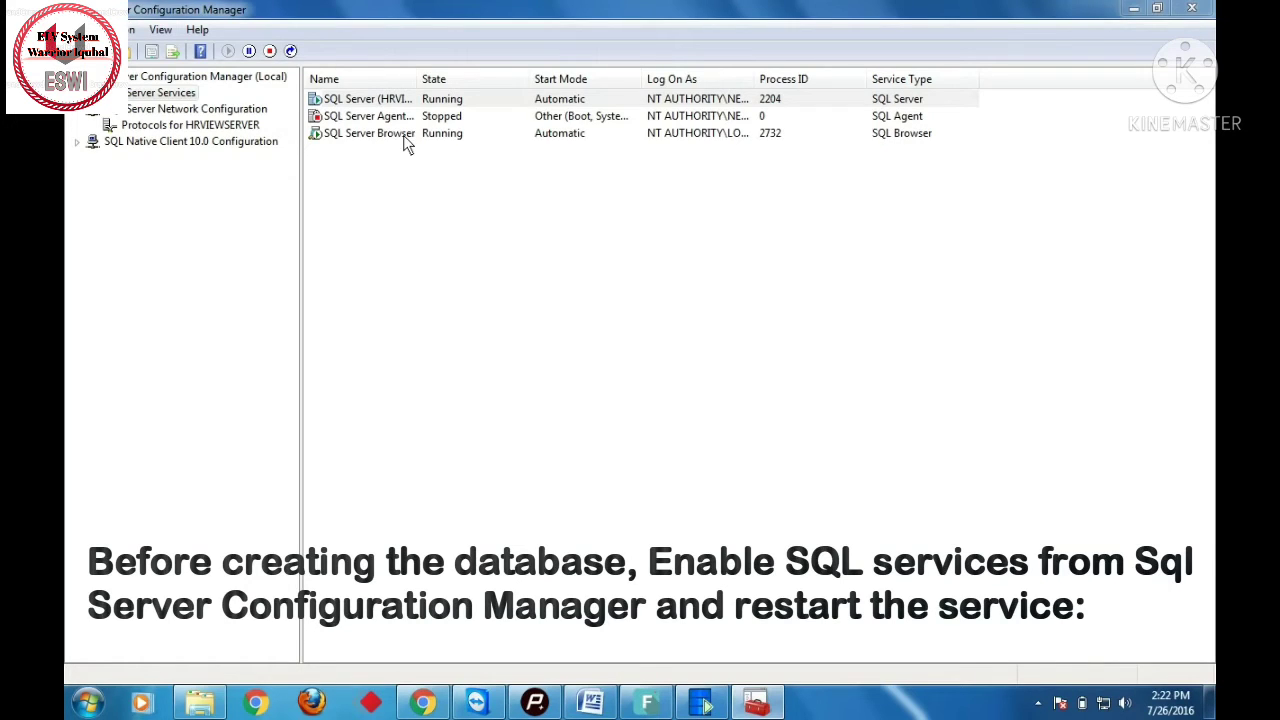
left_click(403, 135)
right_click(403, 135)
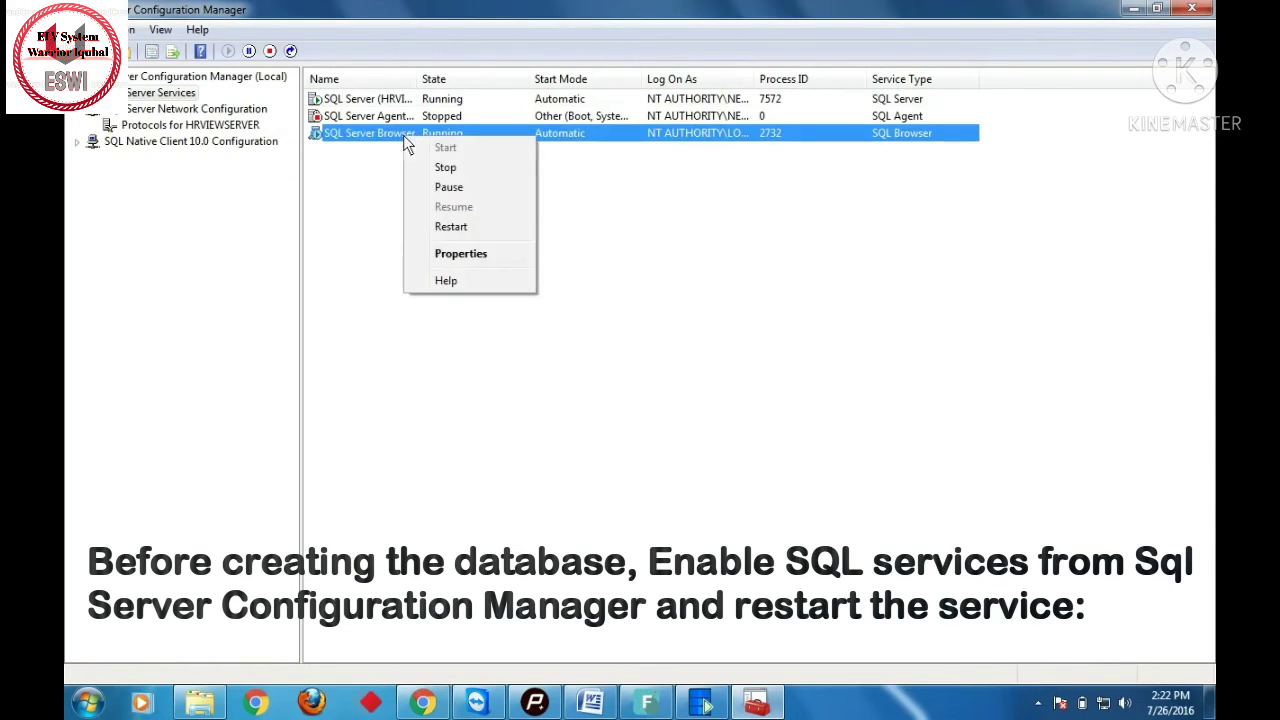
left_click(463, 230)
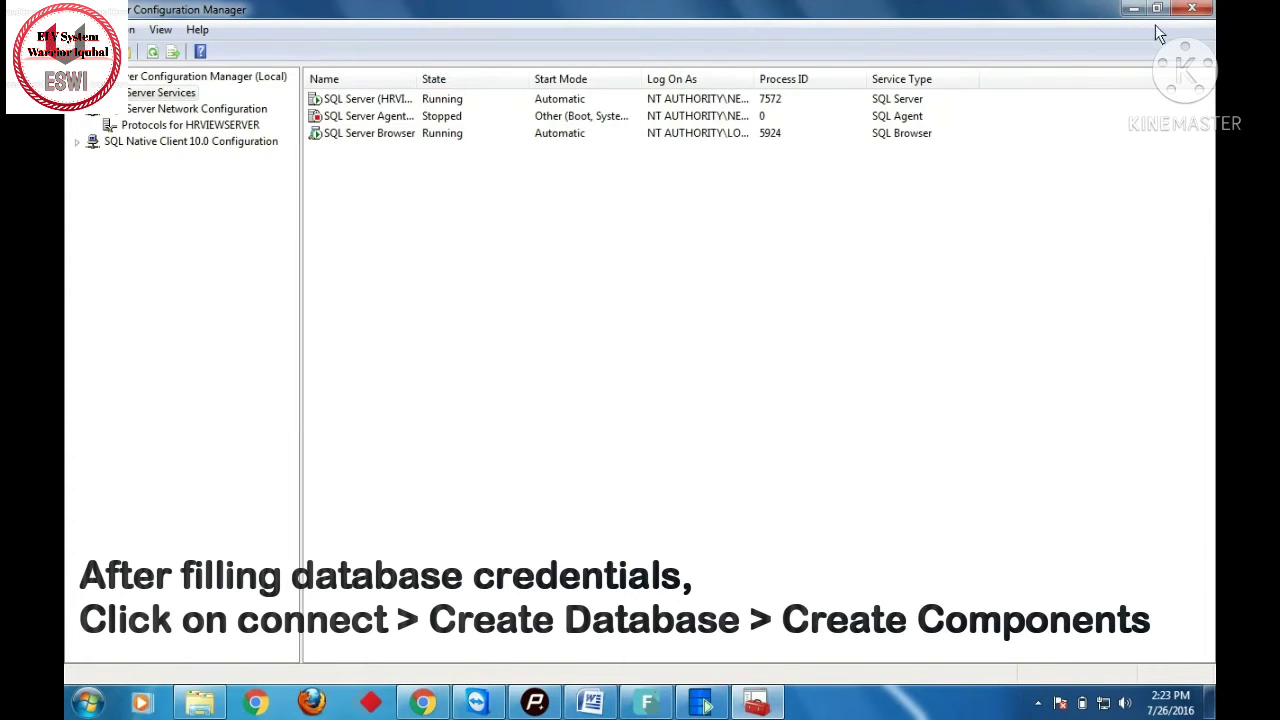
- Close Configuration Manager and connect HRView Database Utility to the database server
left_click(1184, 12)
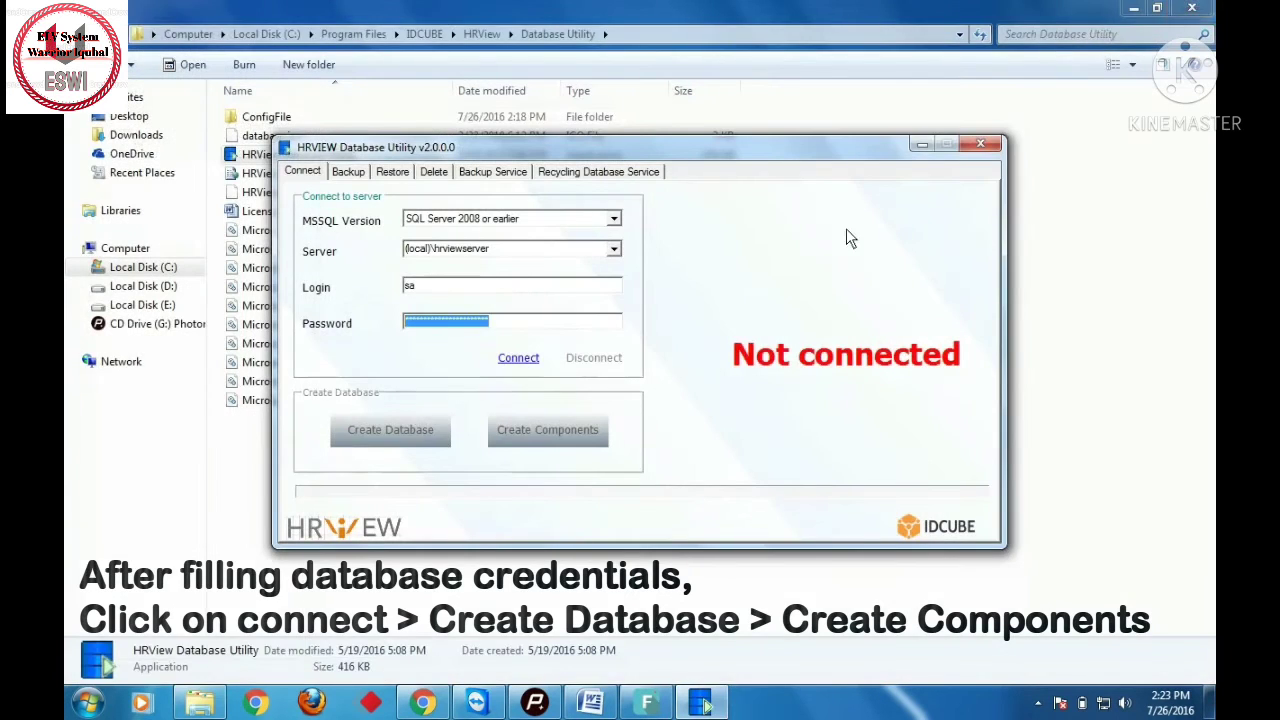
left_click(551, 322)
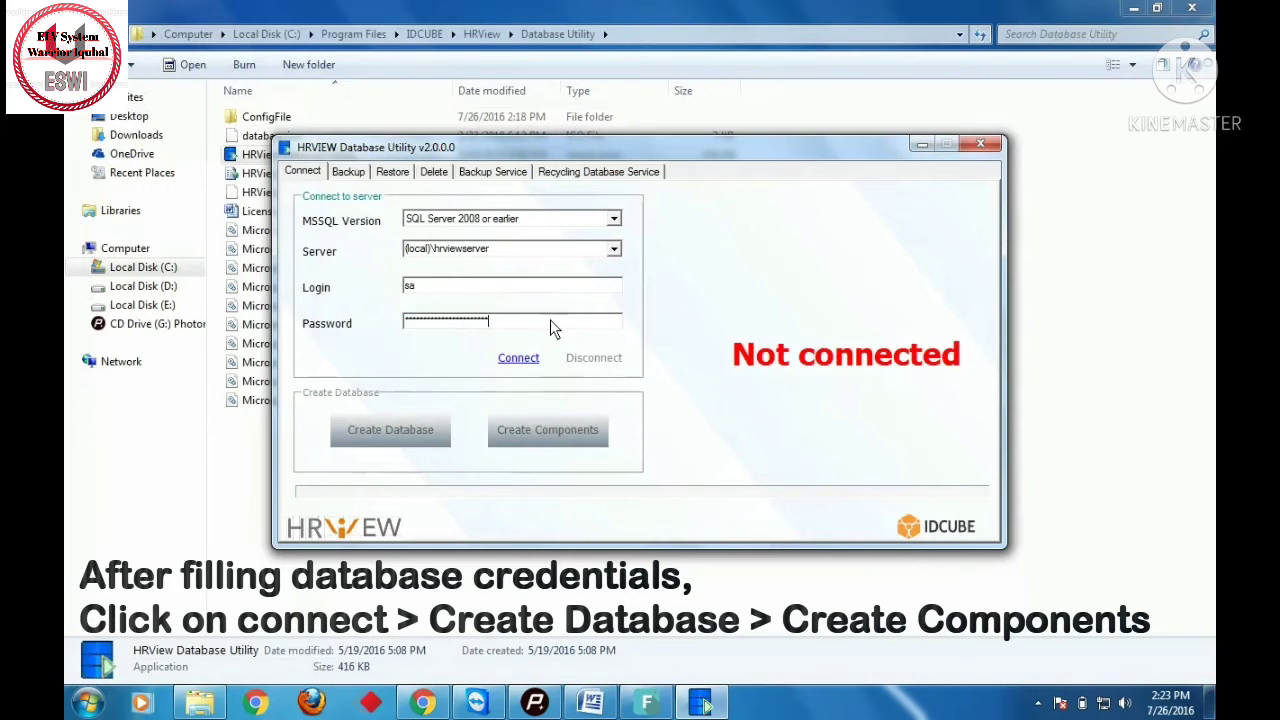
left_click(520, 362)
left_click(520, 362)
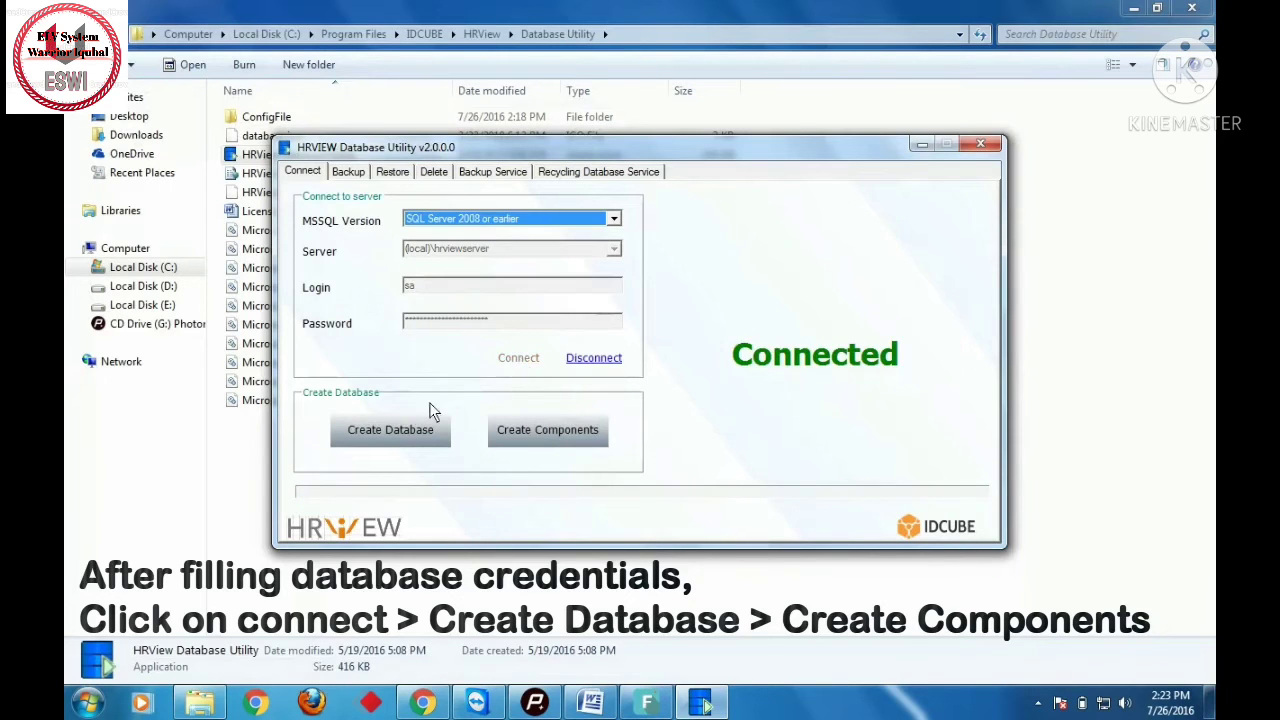
- Recreate the HRView database over the existing one, create its components, and close the utility
left_click(416, 430)
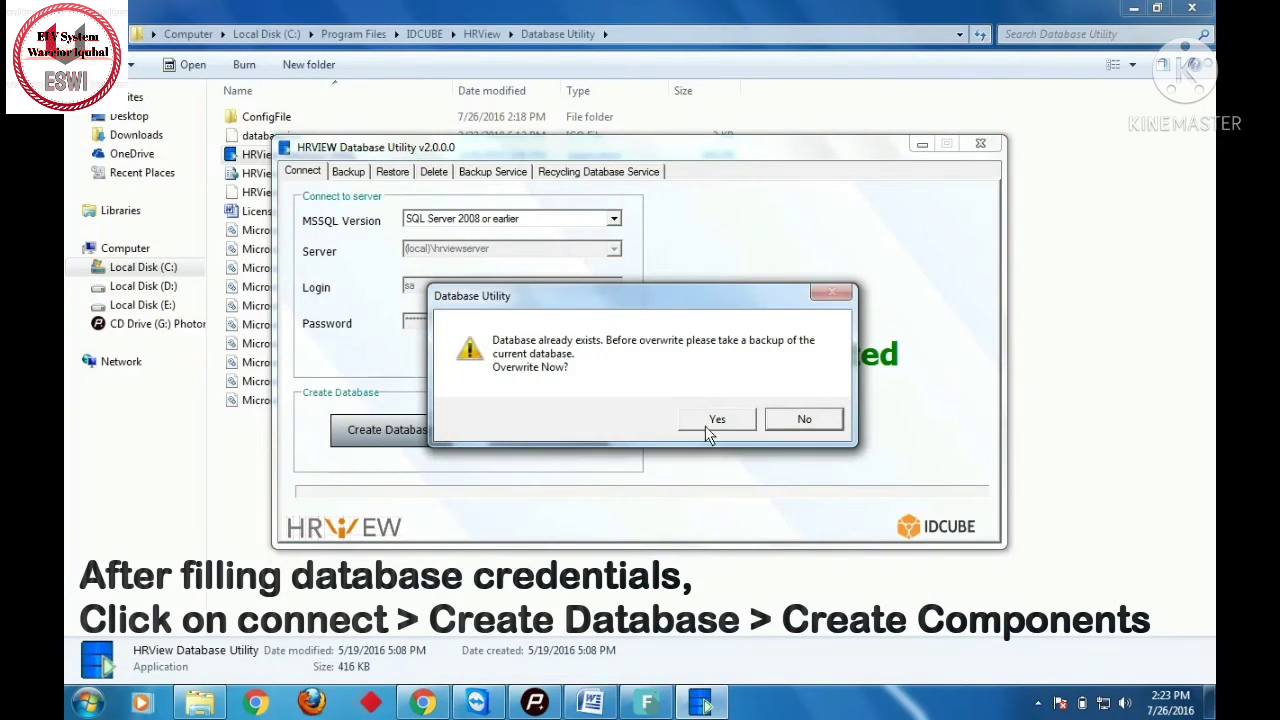
left_click(712, 422)
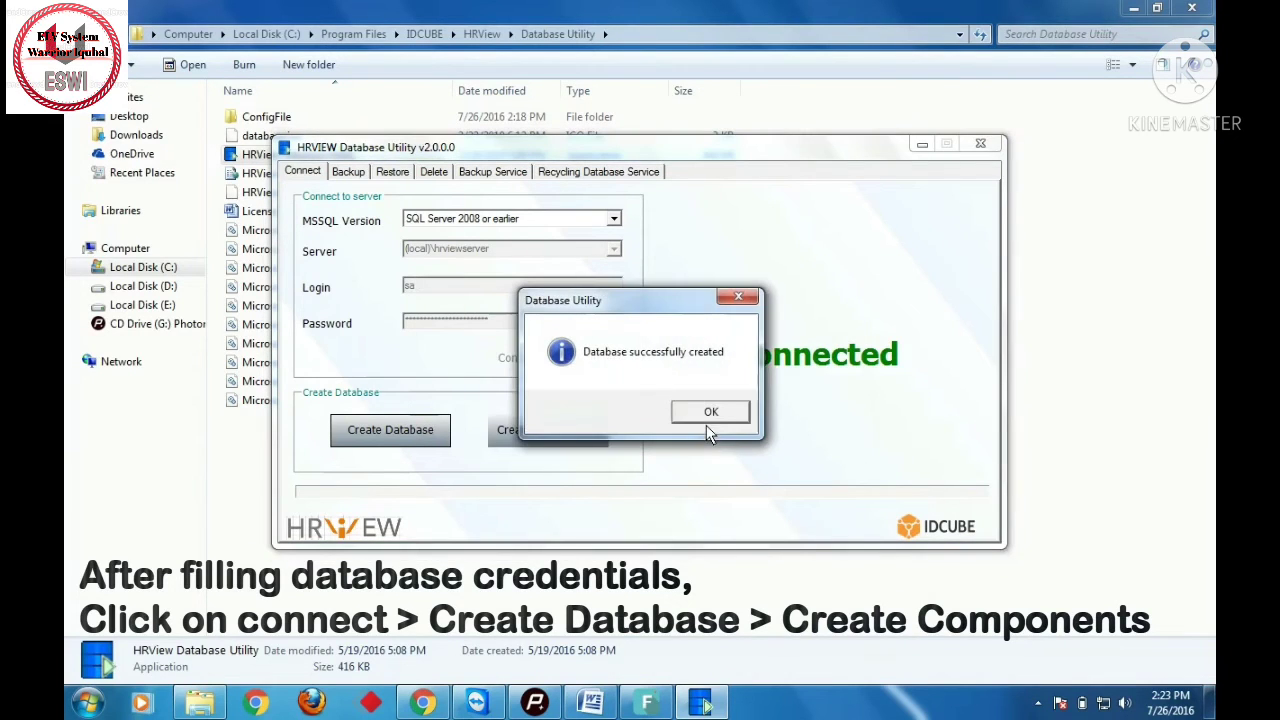
left_click(710, 414)
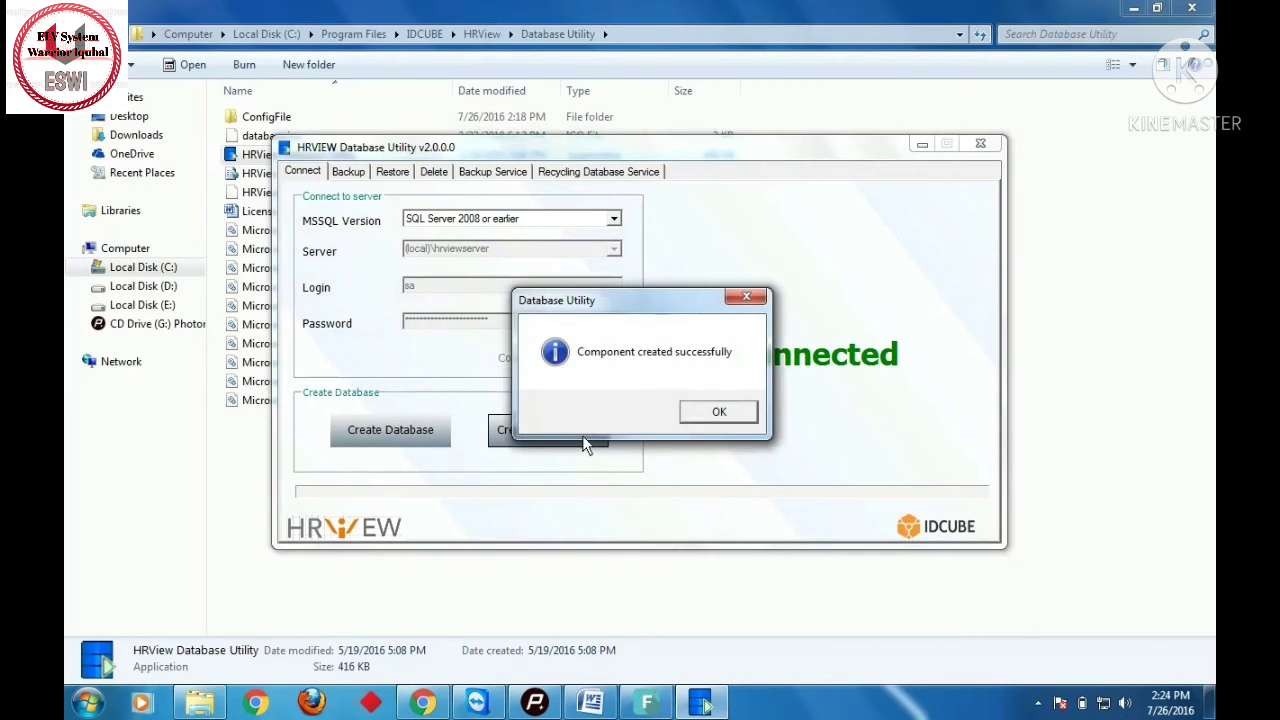
left_click(700, 413)
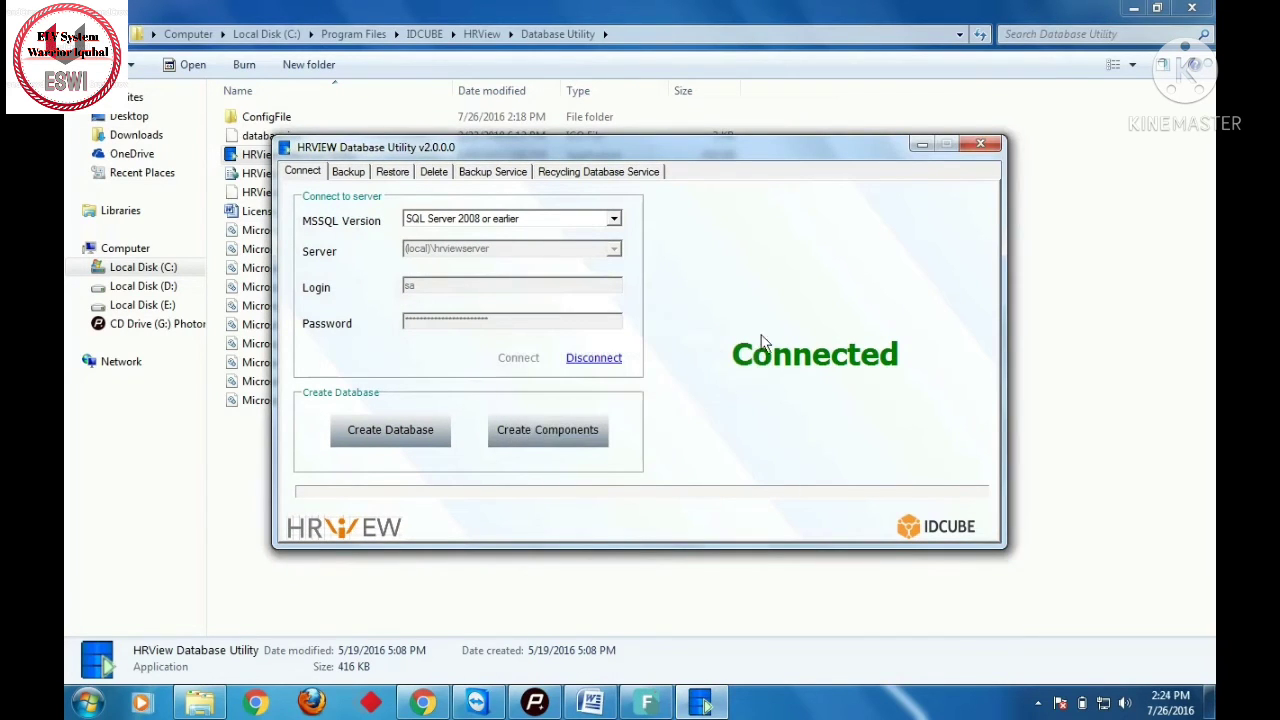
left_click(980, 143)
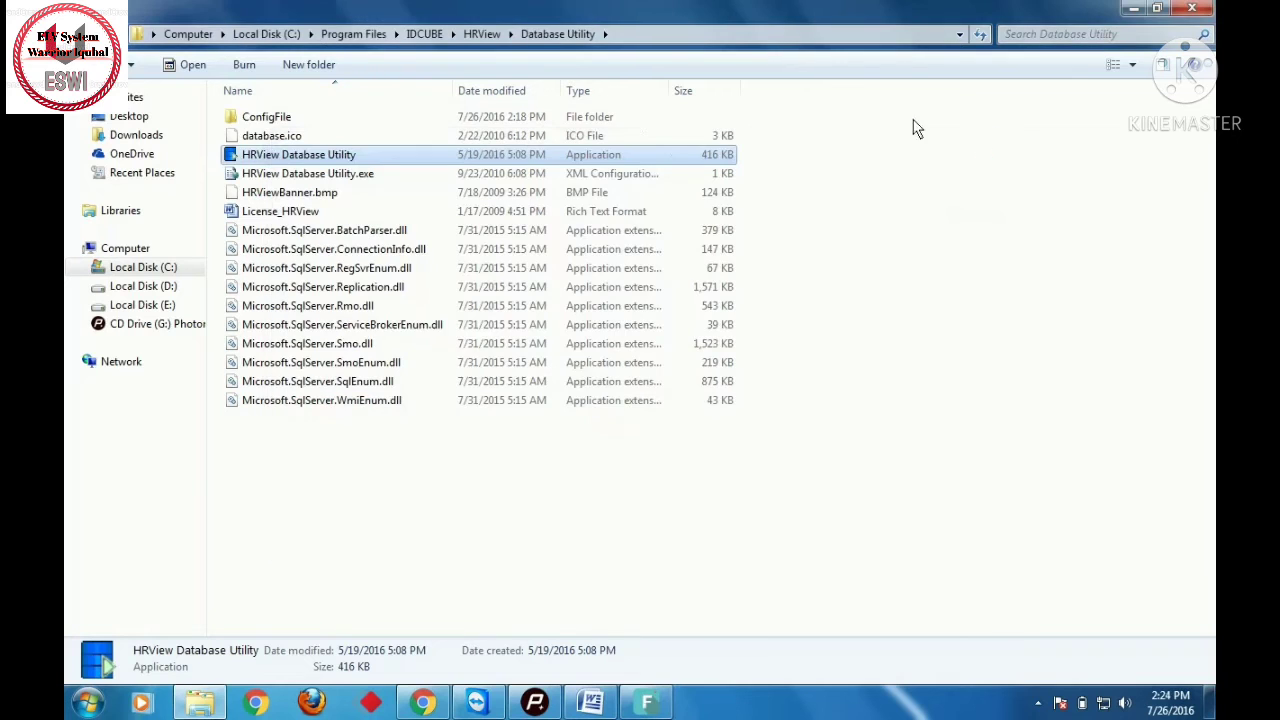
- Launch Security View from the HRView\Security View folder with administrator rights
left_click(482, 34)
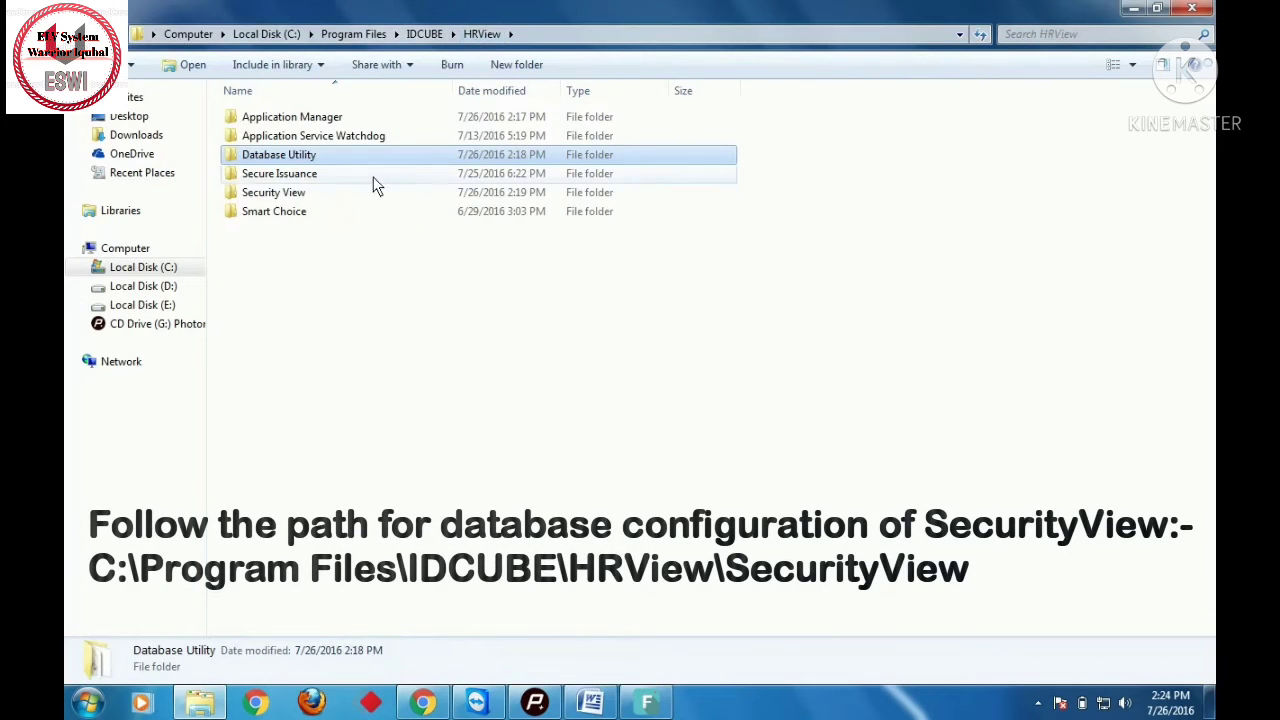
double_click(352, 194)
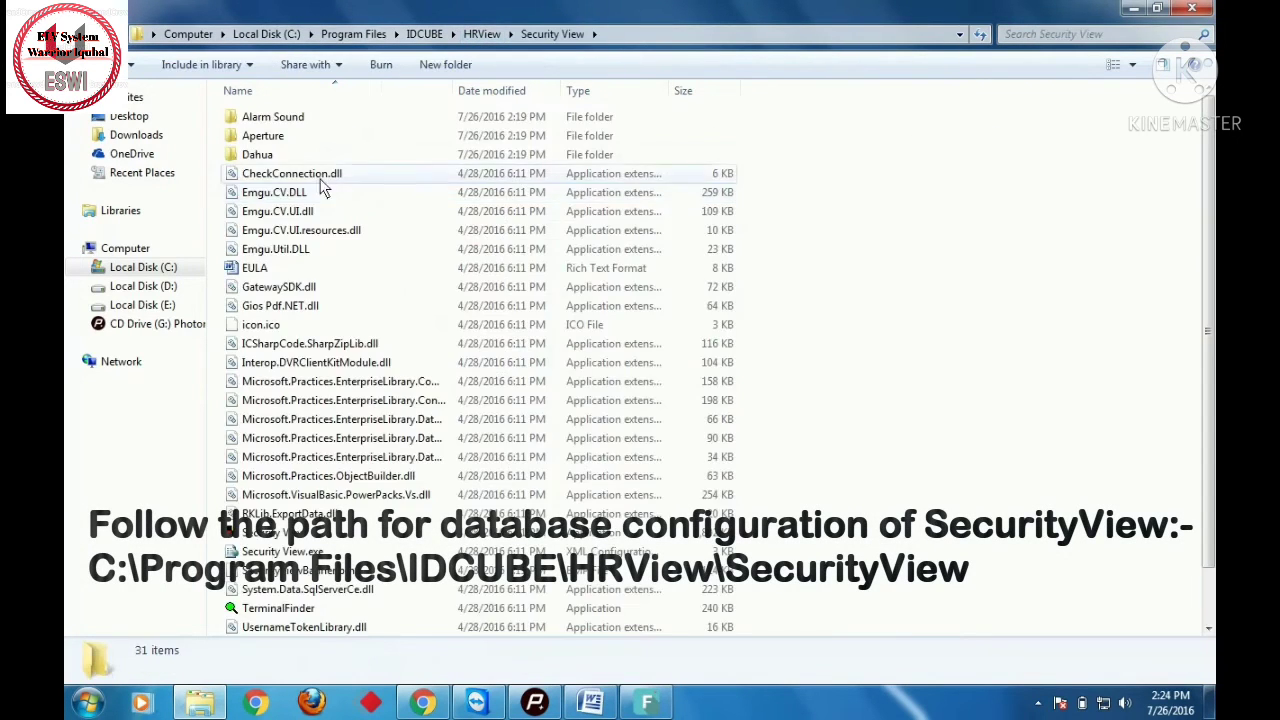
right_click(305, 534)
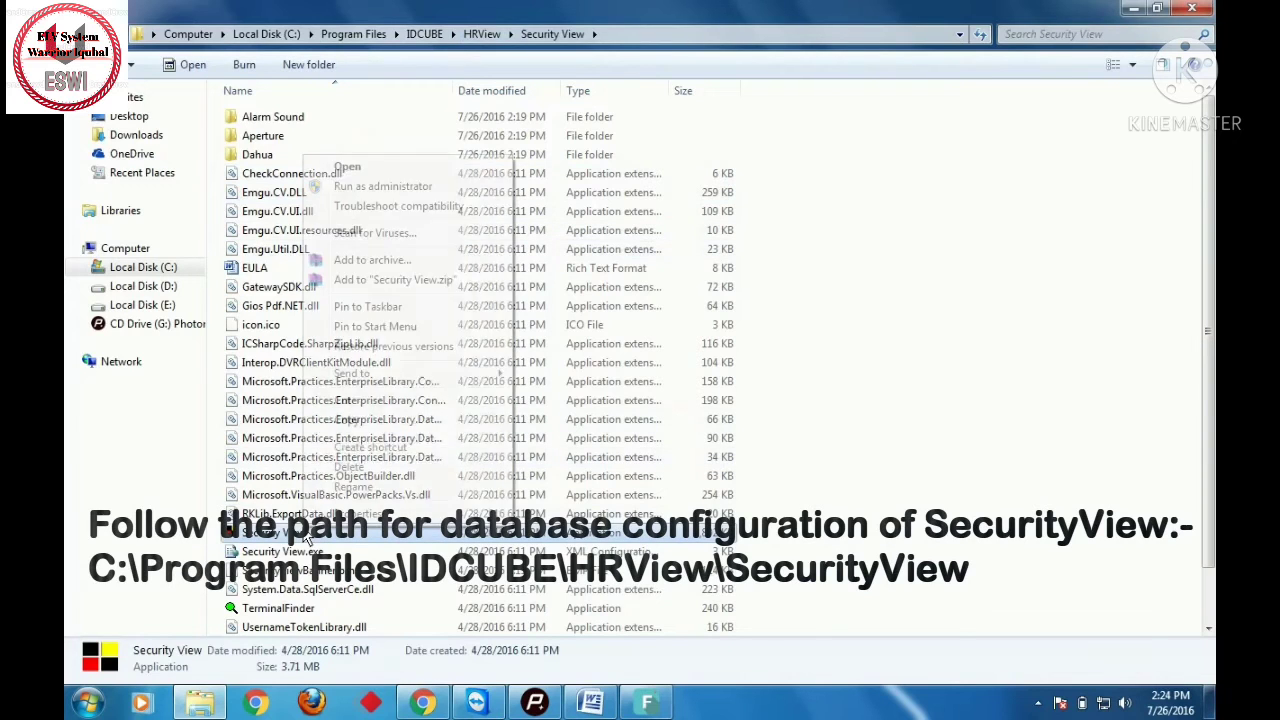
left_click(370, 187)
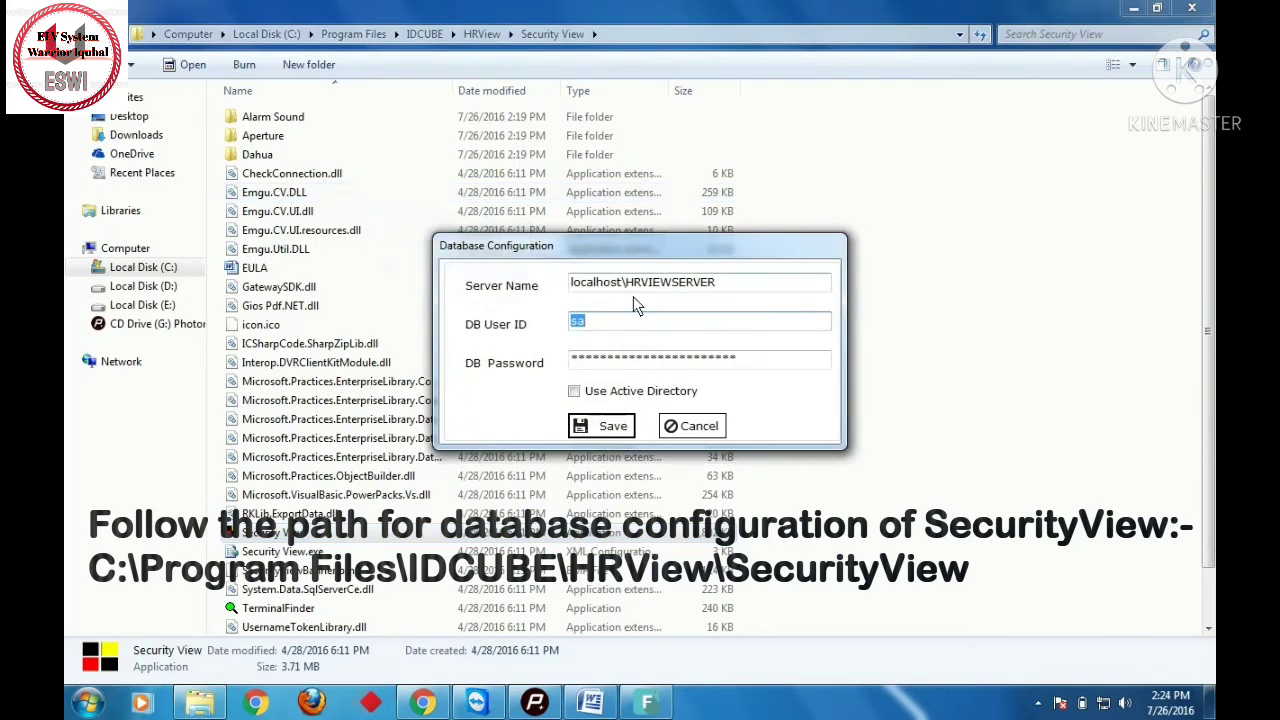
- Save Security View's localhost\HRVIEWSERVER database connection, confirm the warning, and close on success
left_click_drag(726, 290, 598, 300)
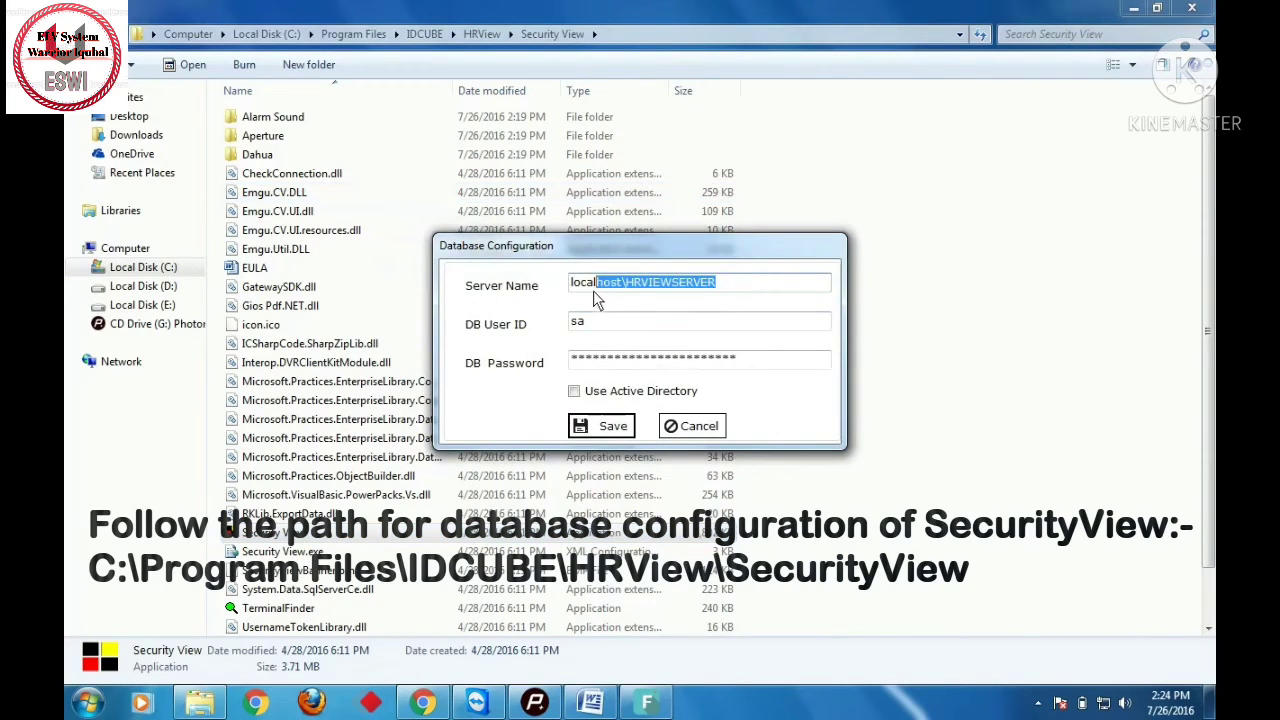
left_click_drag(755, 365, 548, 370)
left_click(605, 434)
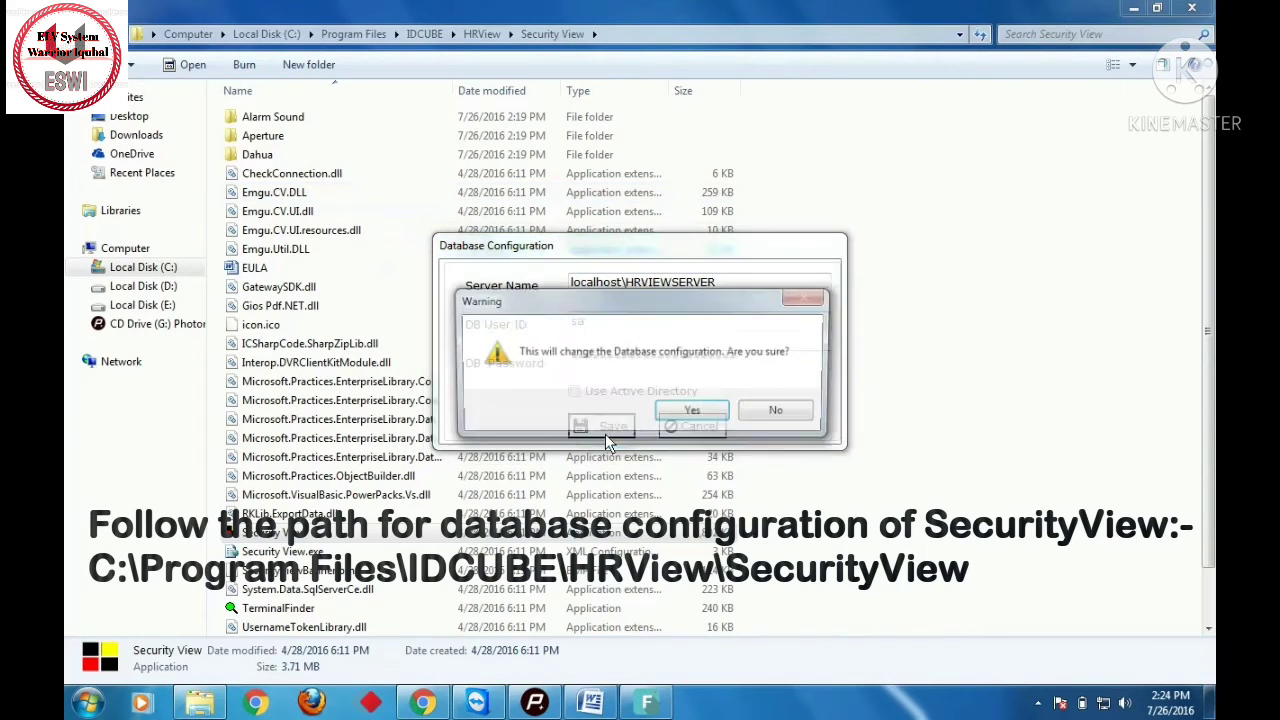
left_click(683, 421)
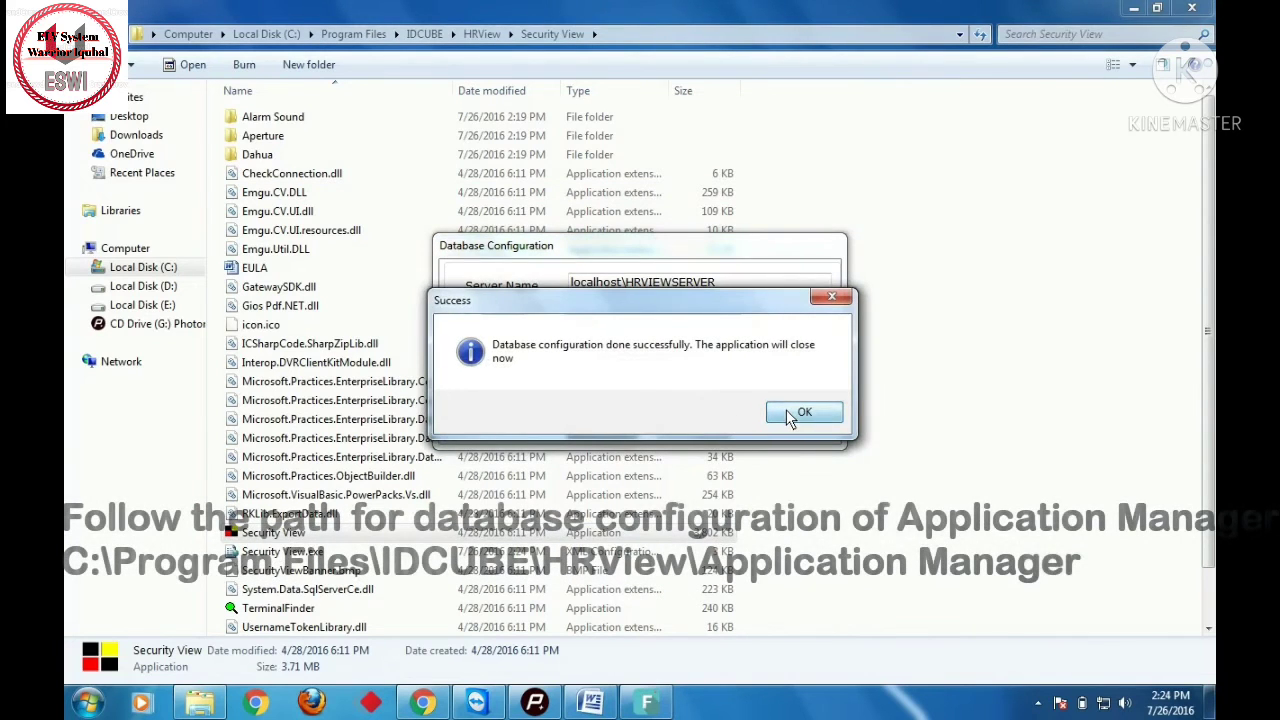
left_click(804, 411)
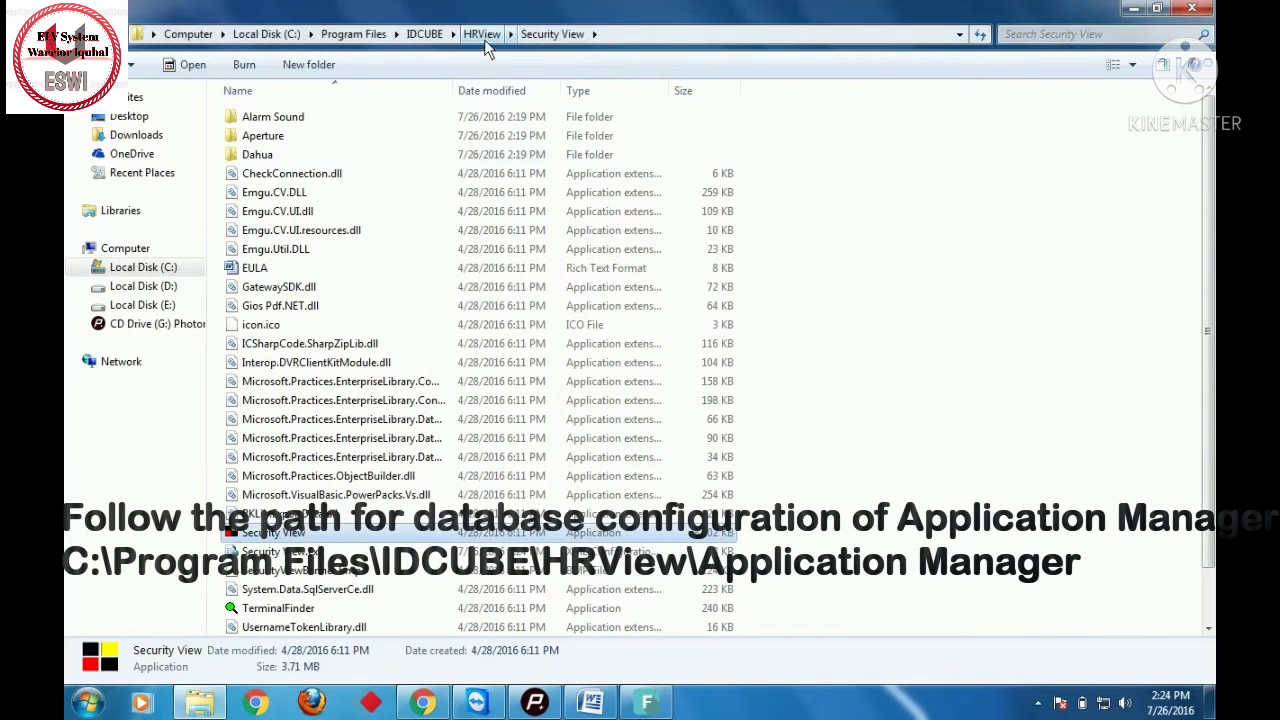
- Run IDCUBE Application Manager from the HRView\Application Manager folder as administrator
left_click(484, 37)
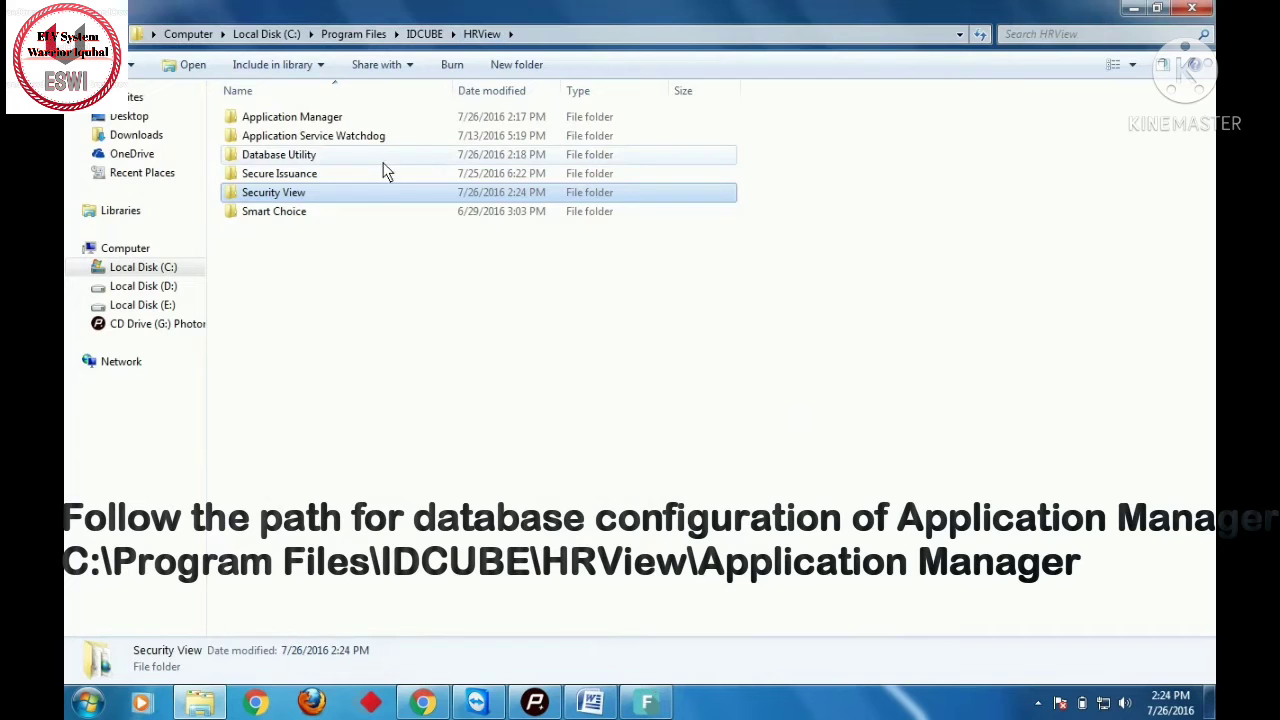
double_click(369, 119)
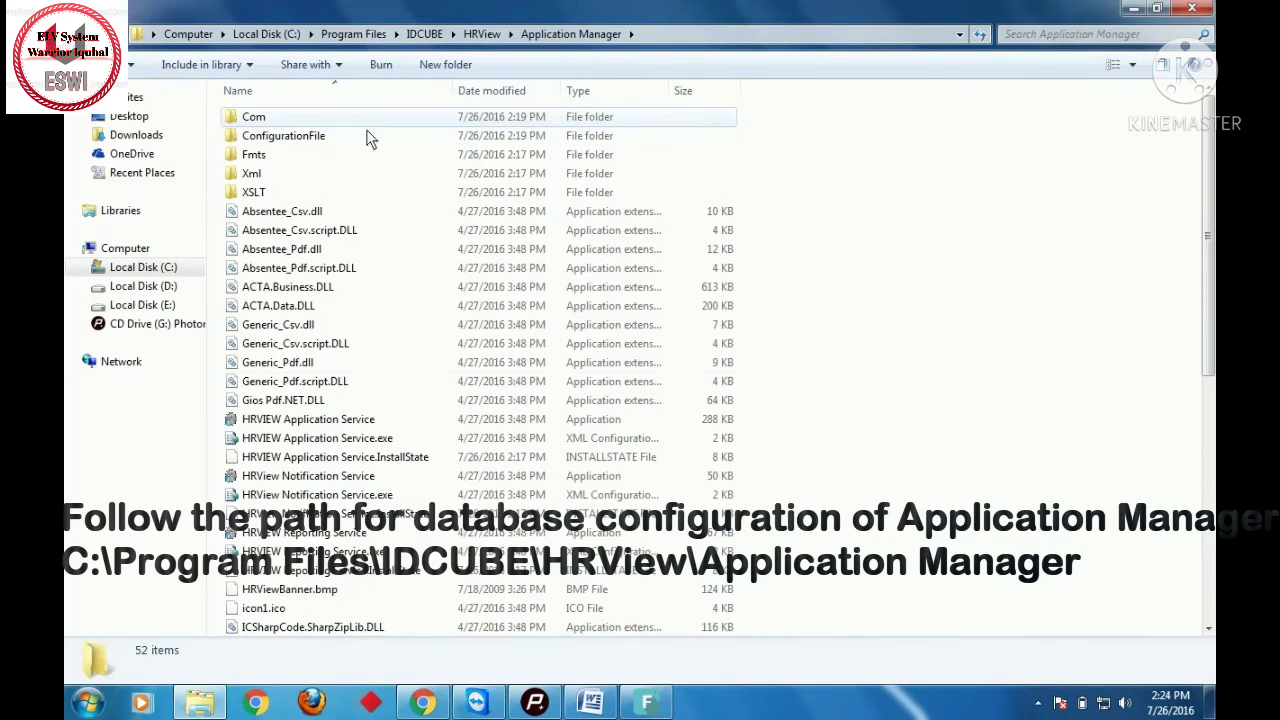
left_click(319, 387)
key("i")
scroll(323, 300, "down", 8)
left_click(323, 175)
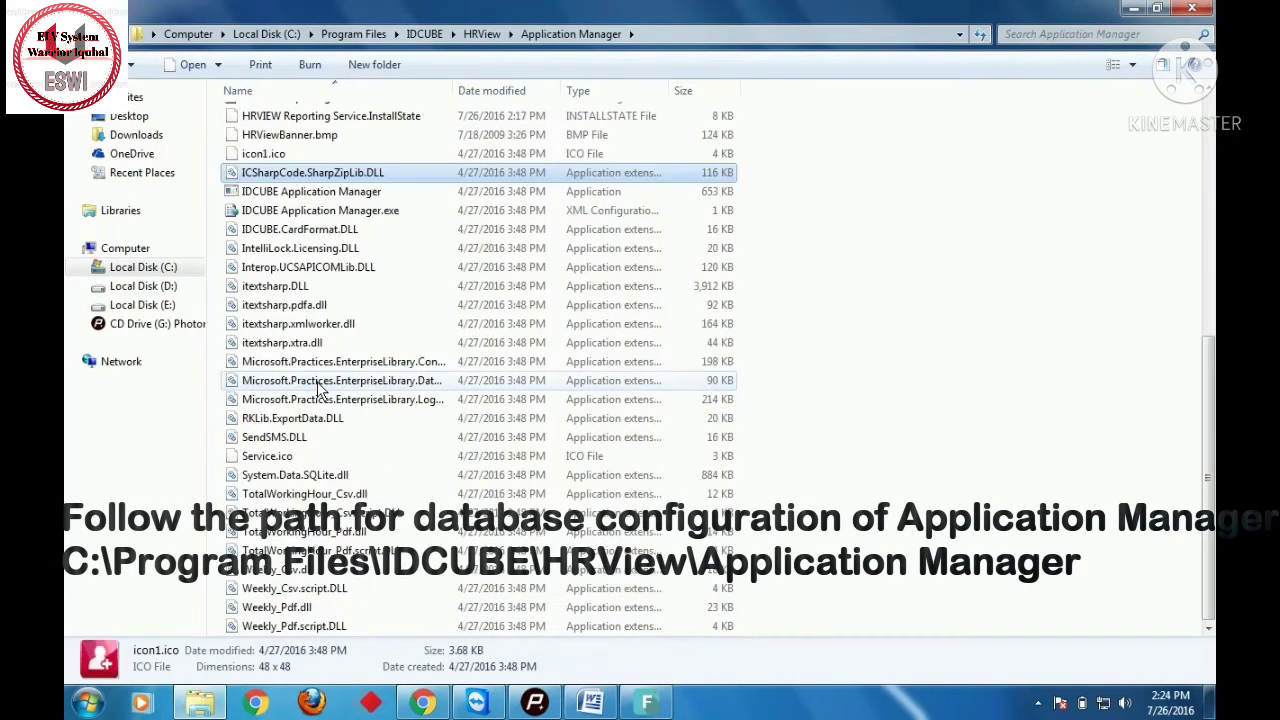
left_click(320, 192)
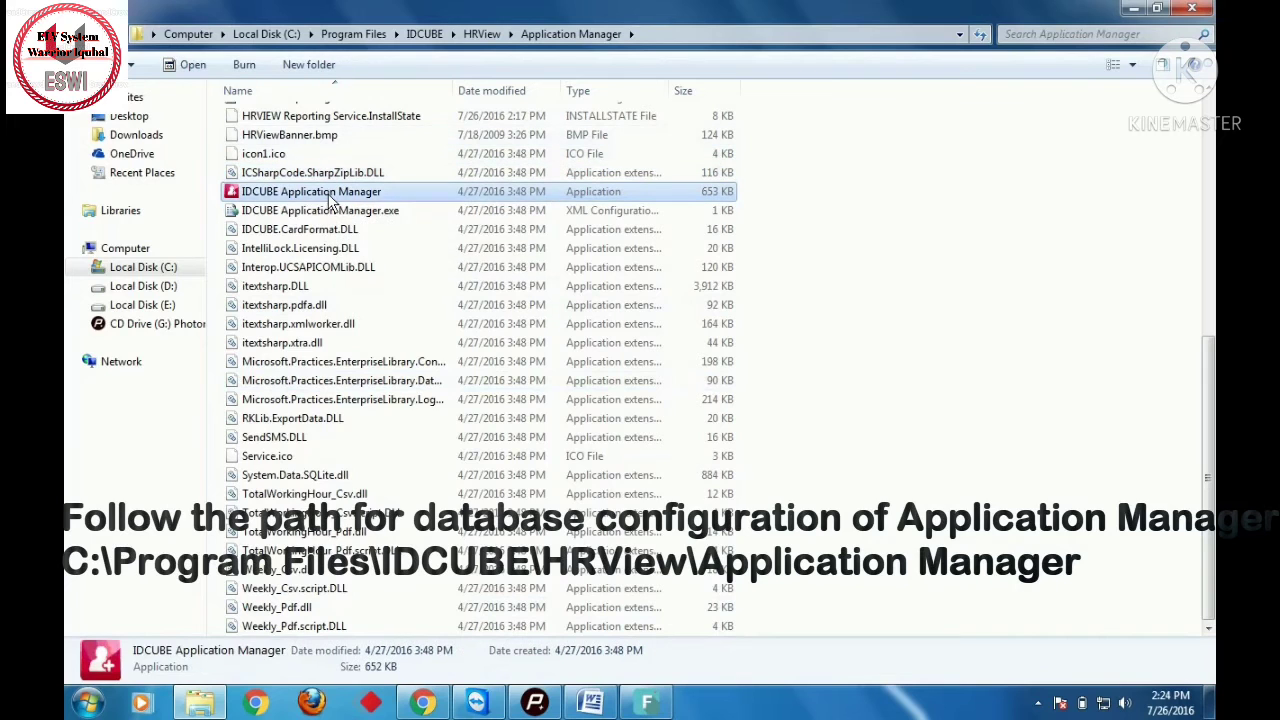
right_click(329, 196)
left_click(382, 226)
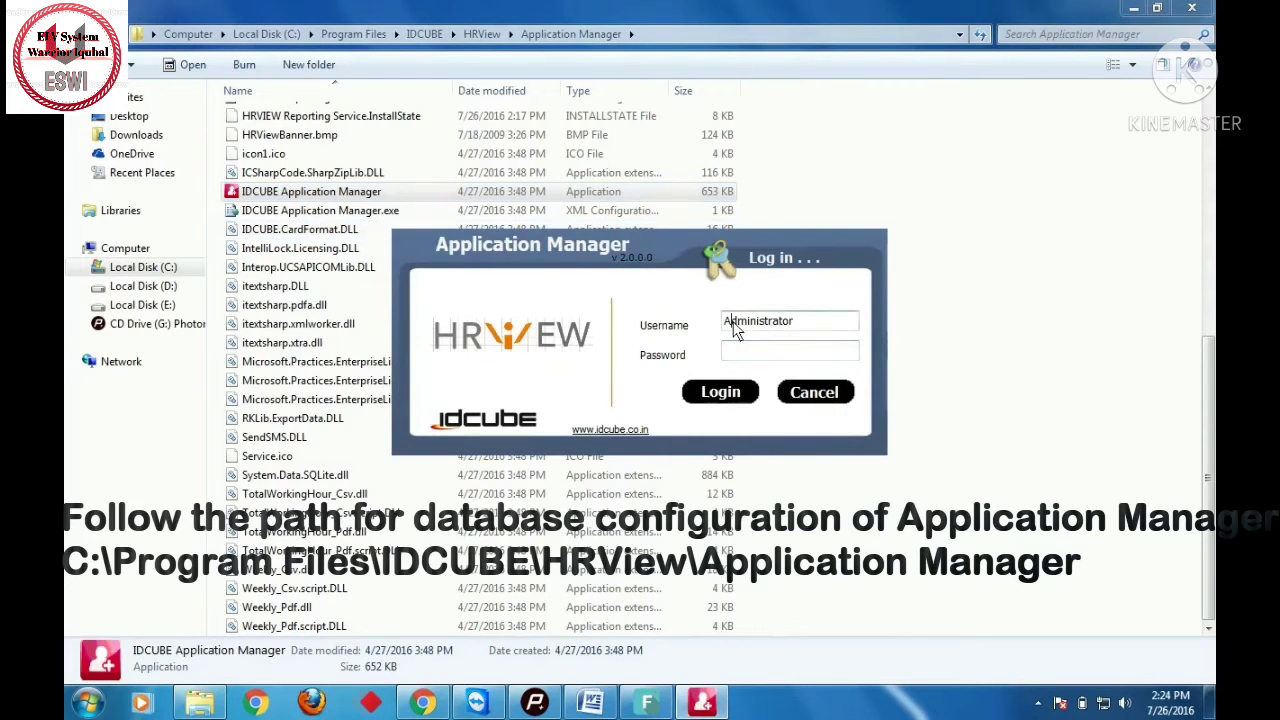
- Change Server Name to localhost\HRVIEWSERVER in the database settings and save with confirmation
key("ctrl+d")
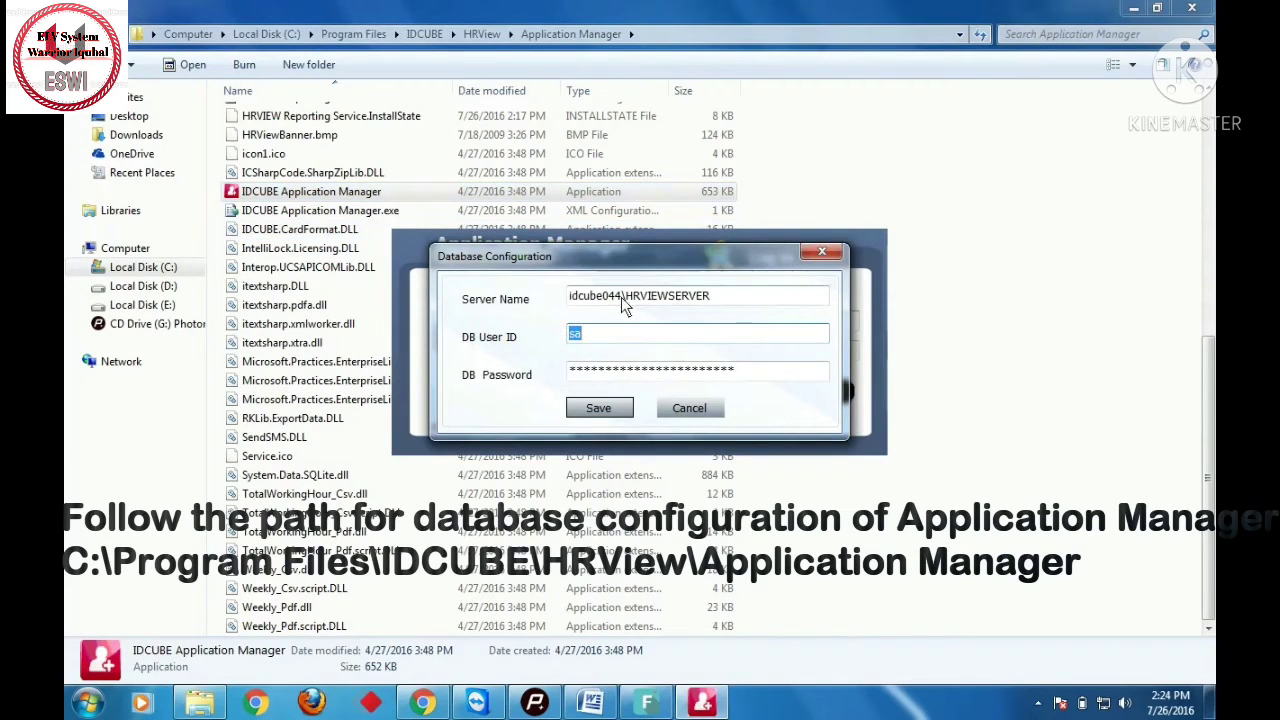
left_click(621, 299)
left_click_drag(621, 299, 553, 300)
type("local")
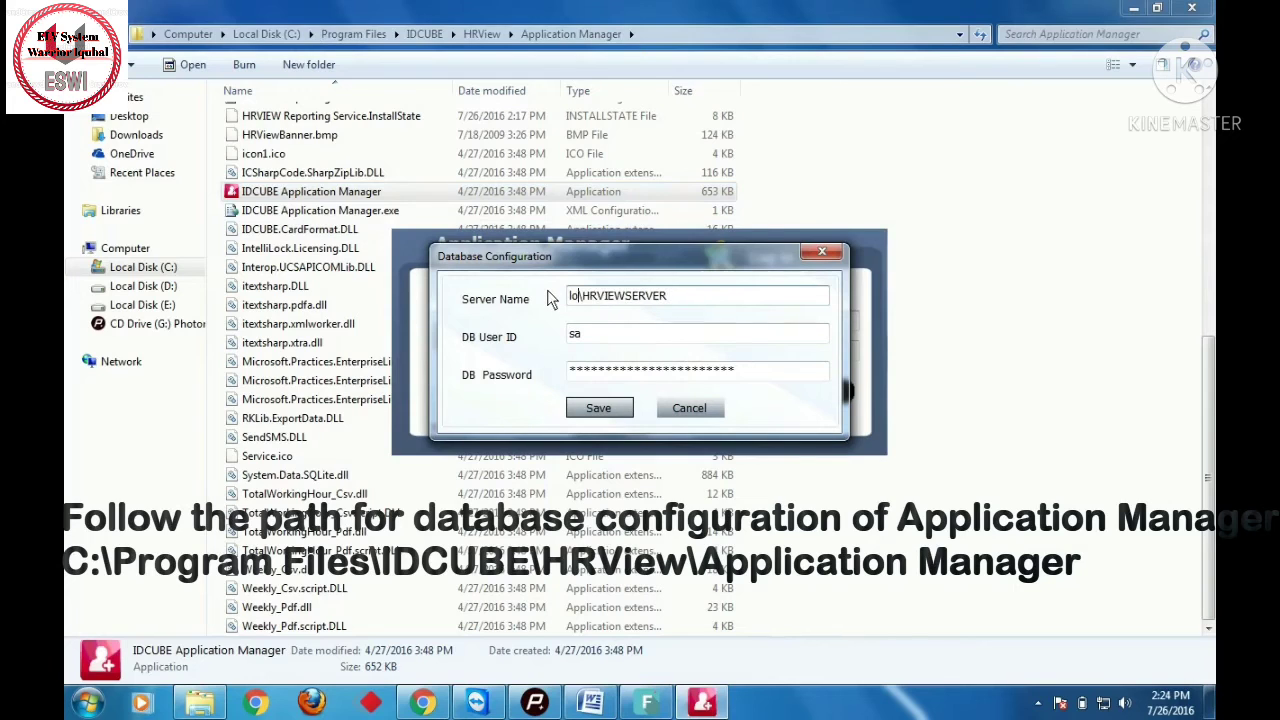
type("hosr")
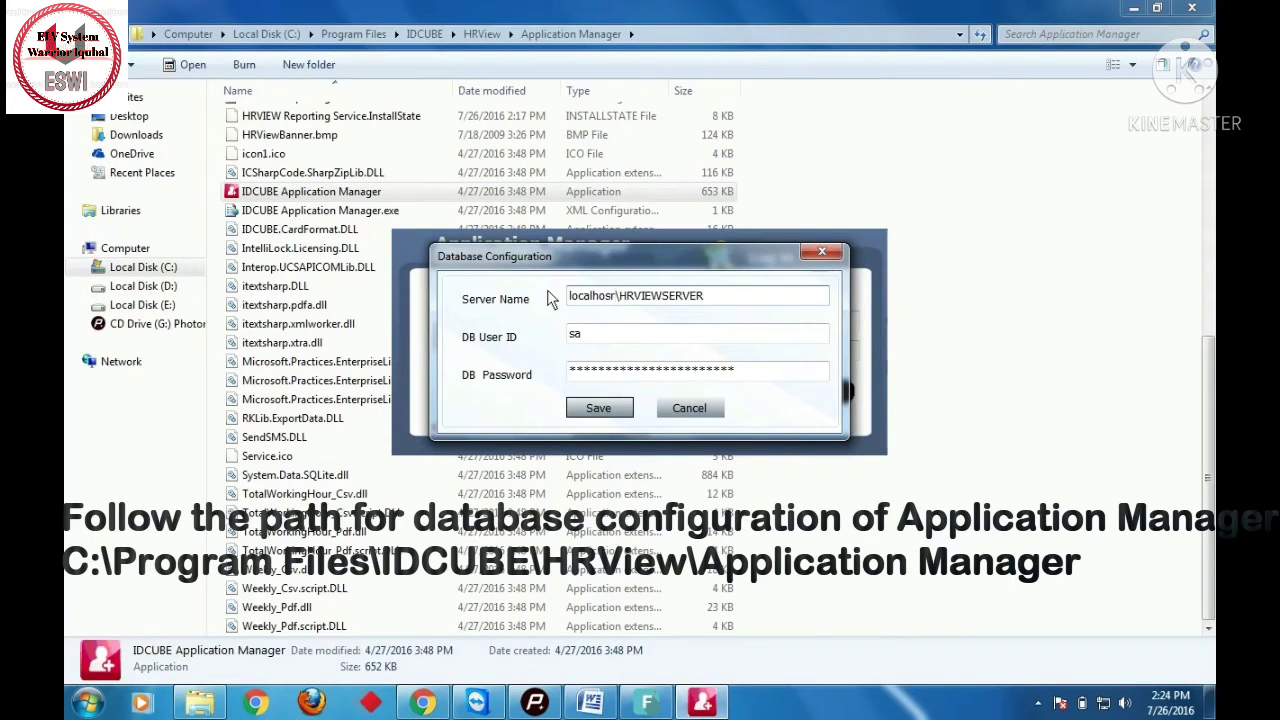
key("BackSpace")
type("t")
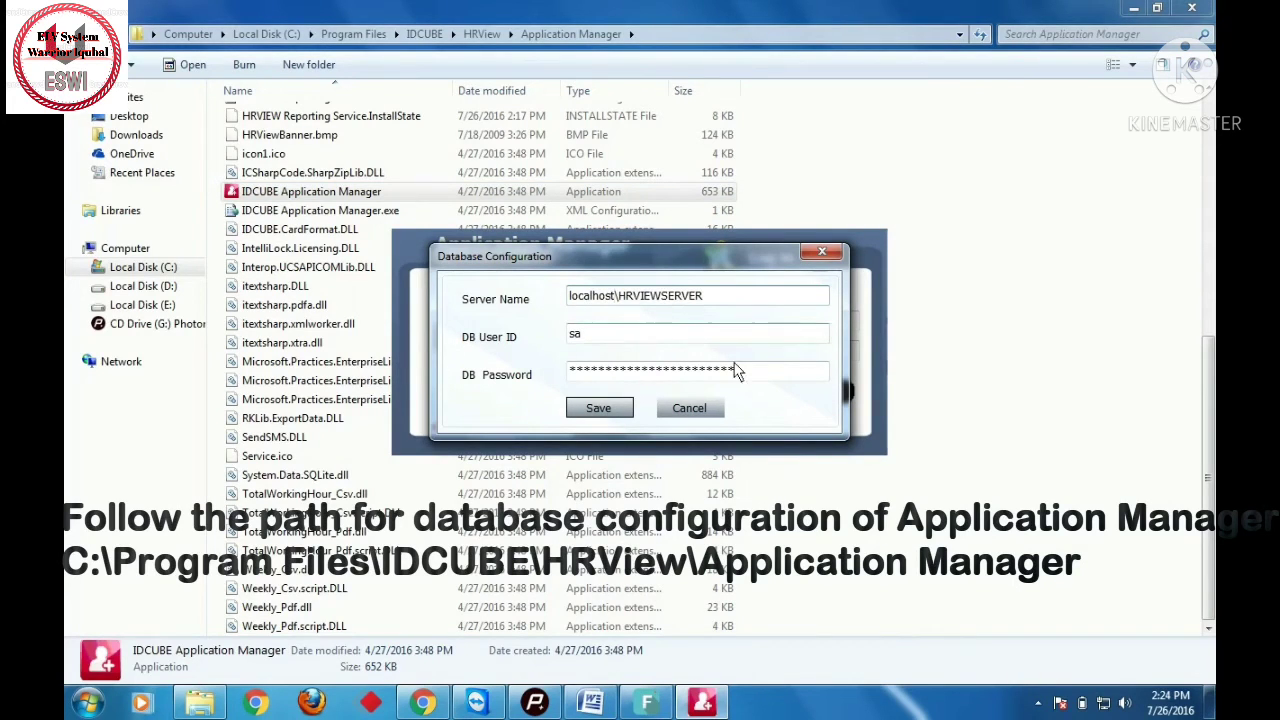
left_click_drag(737, 371, 567, 374)
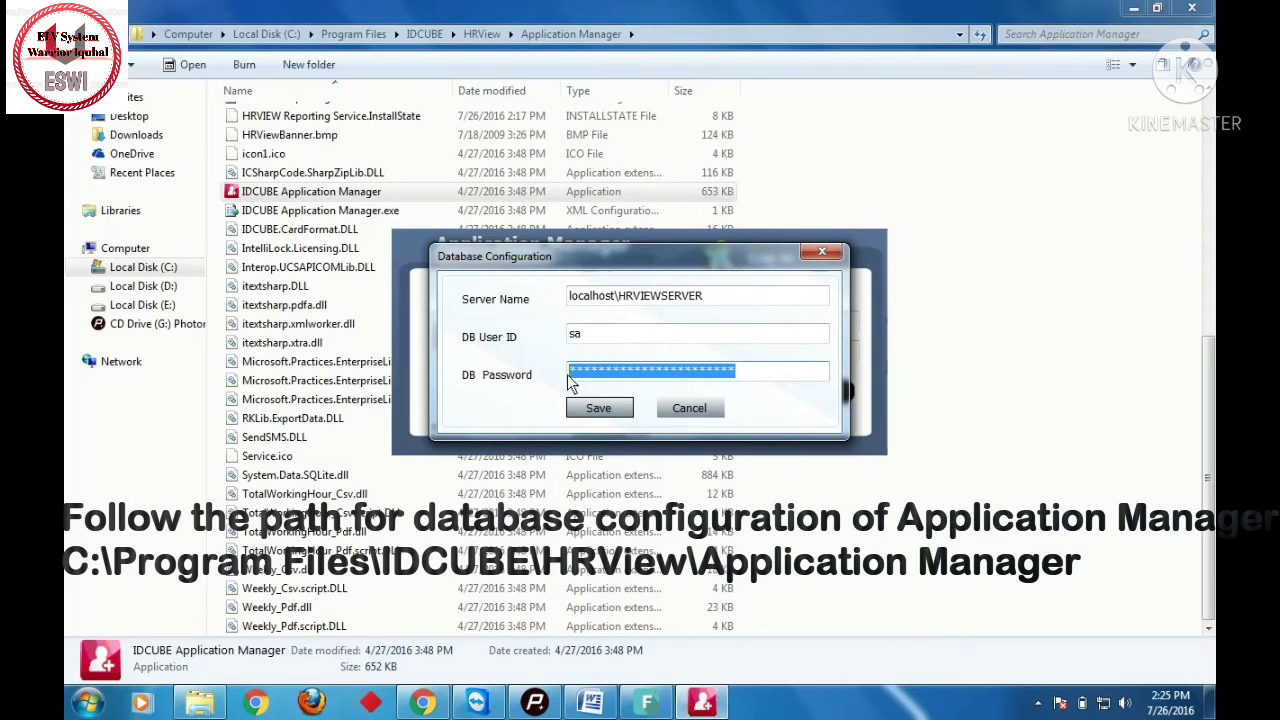
left_click(597, 408)
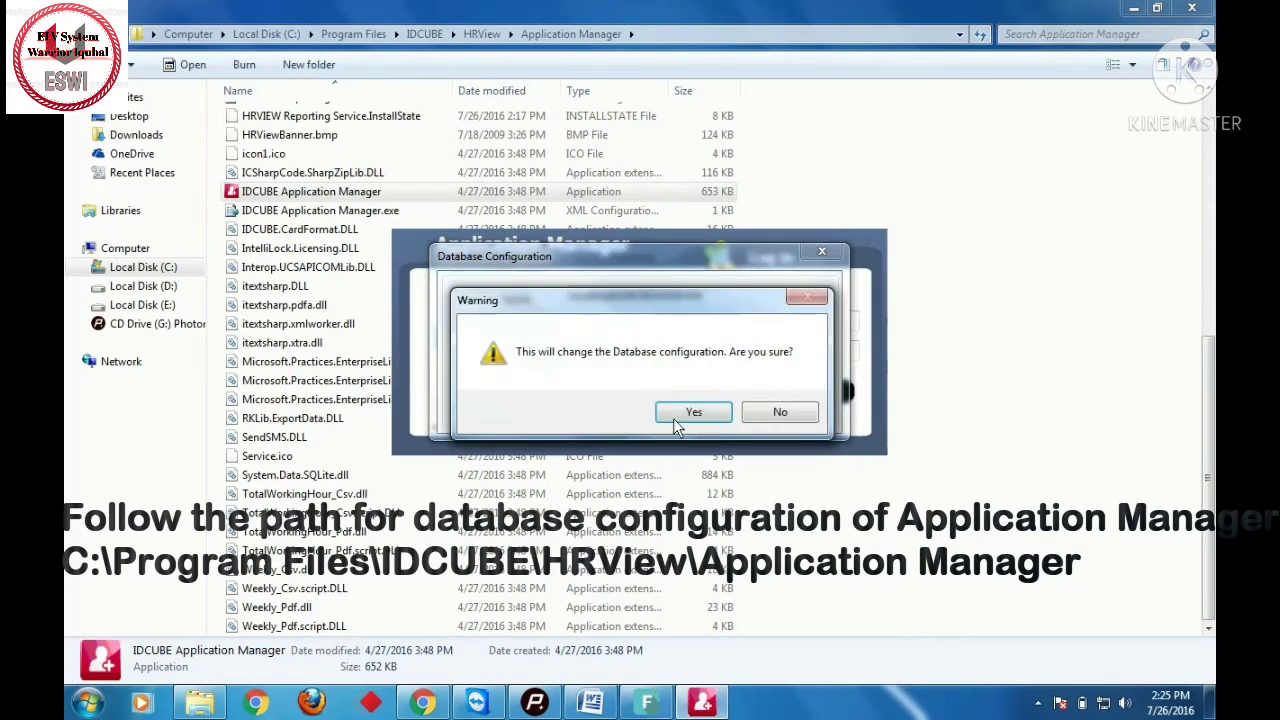
left_click(714, 418)
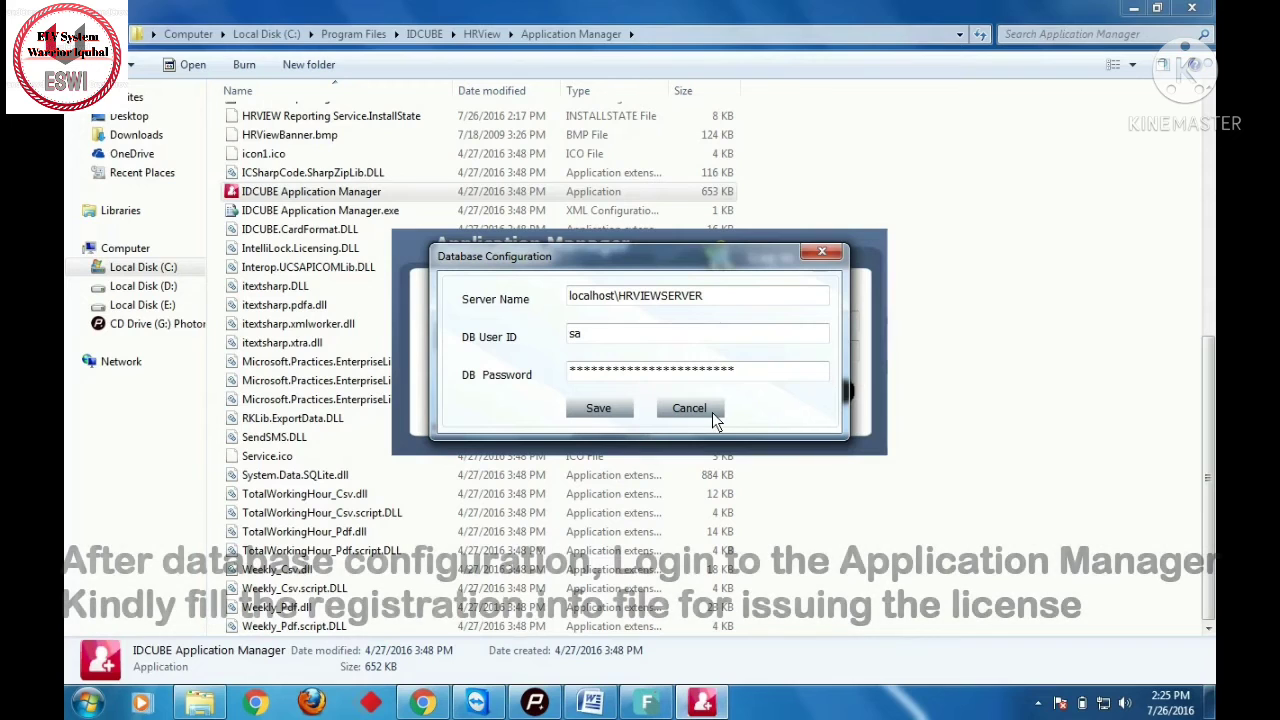
left_click(712, 412)
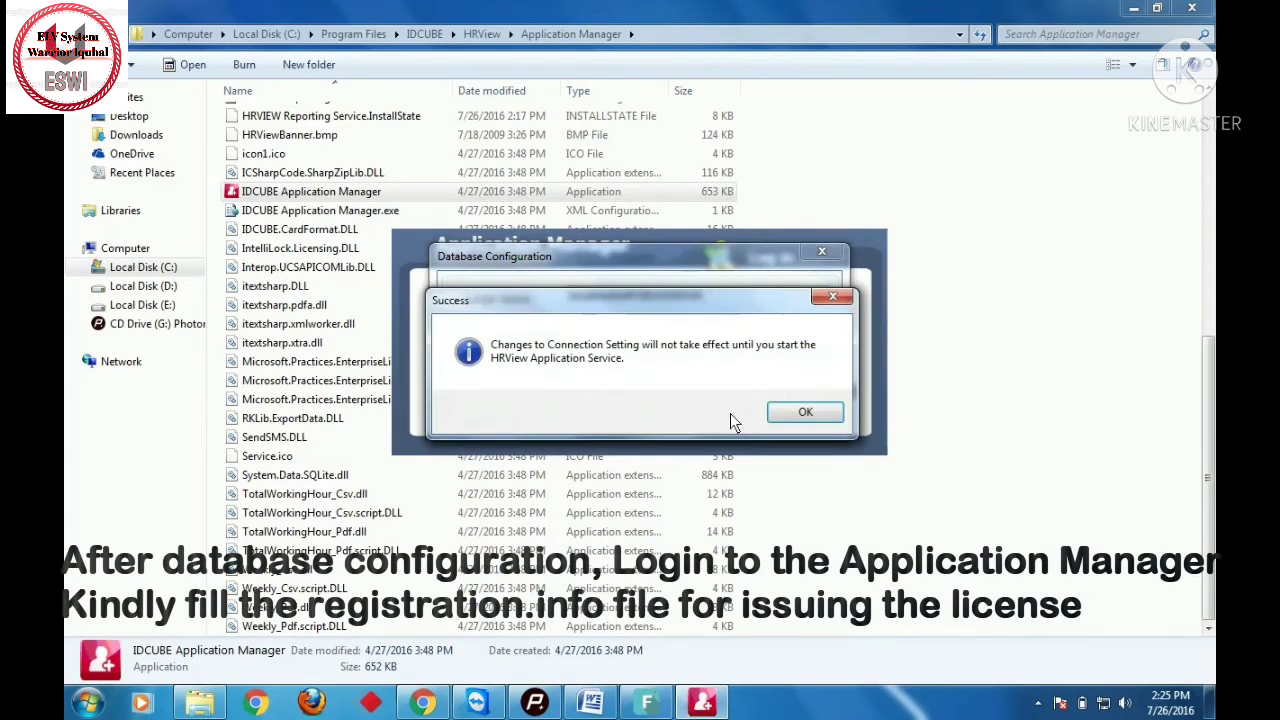
- Dismiss the success message and log in with the administrator password
left_click(800, 412)
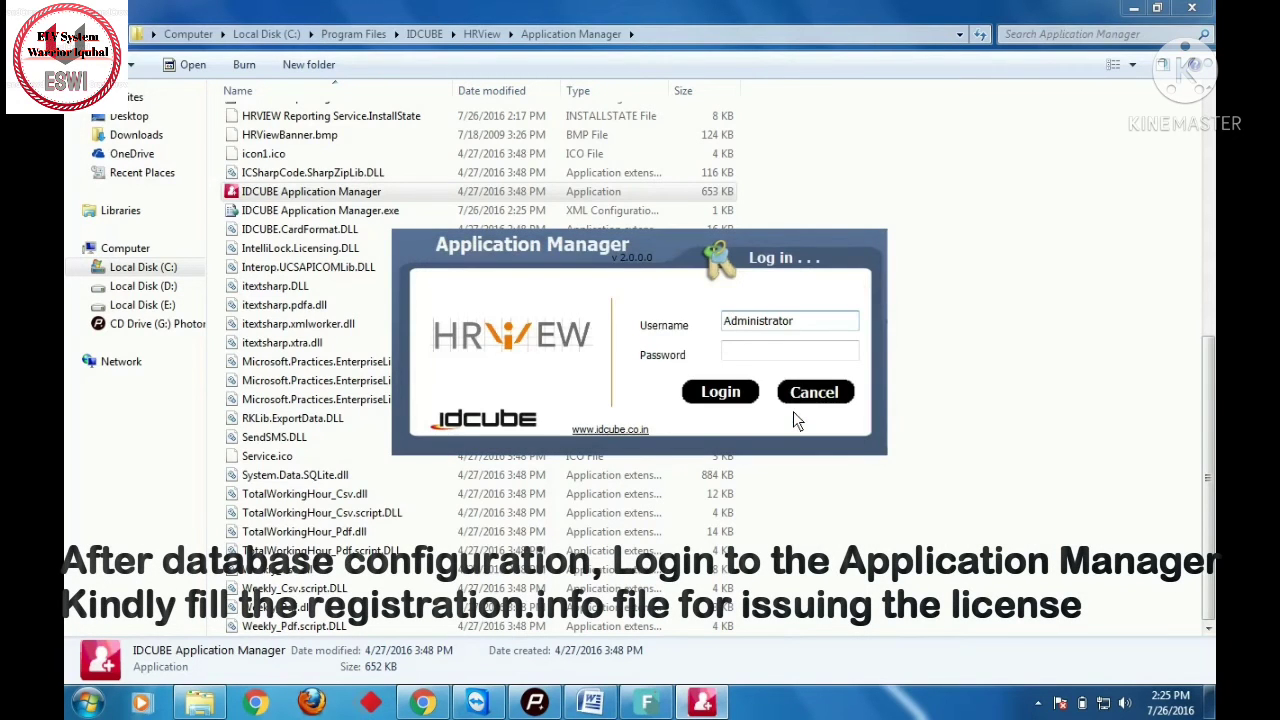
left_click(786, 351)
type("admin")
key("Return")
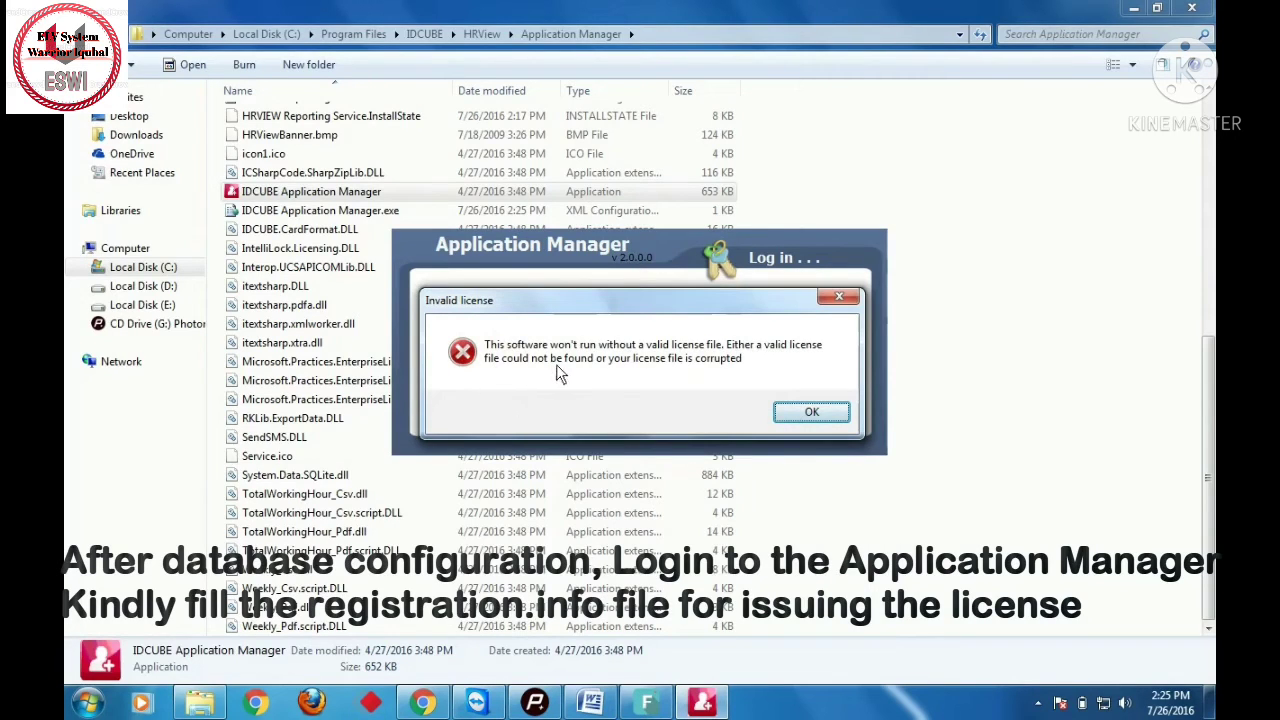
- Get past the invalid-license warnings and open the Help > Register form
left_click(810, 414)
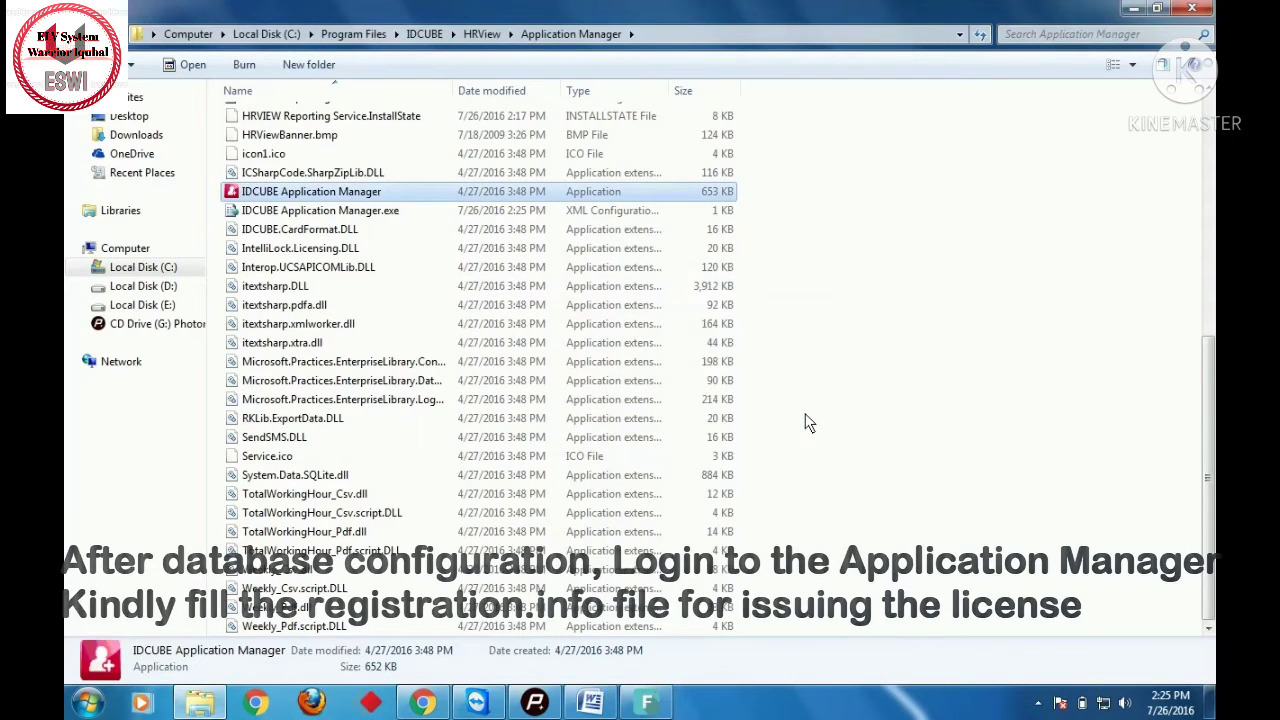
key("Return")
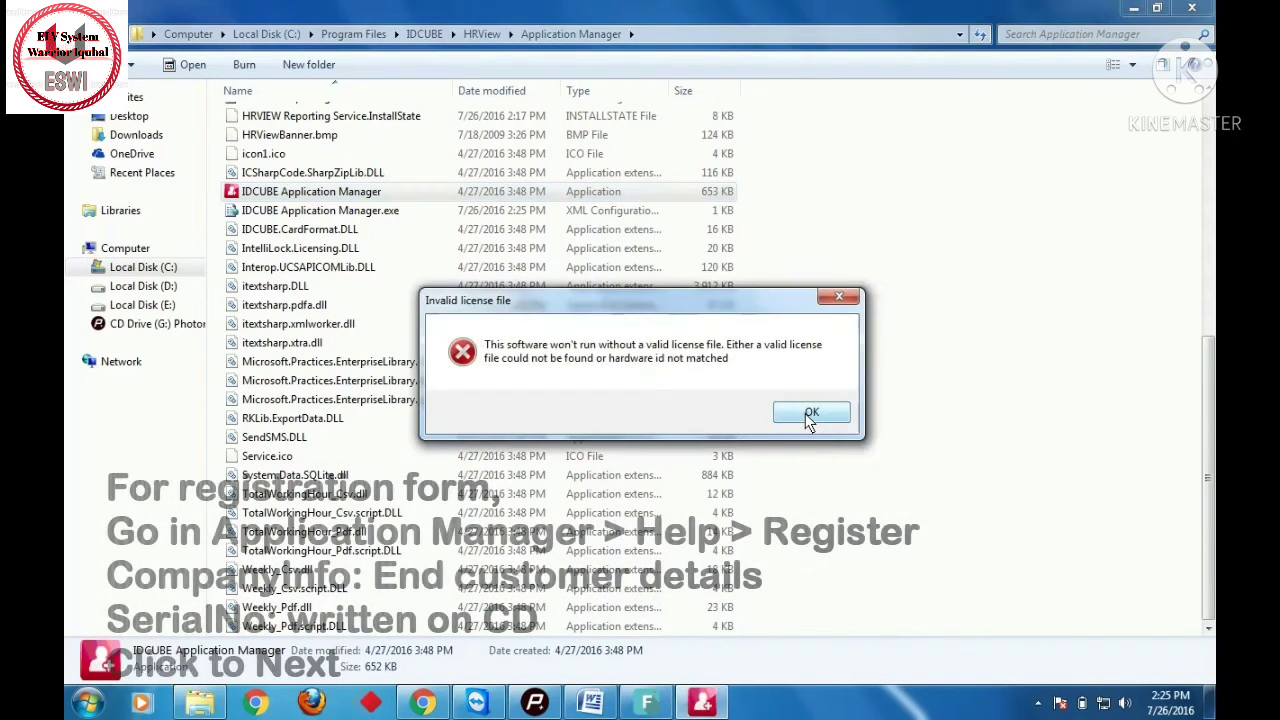
left_click(805, 413)
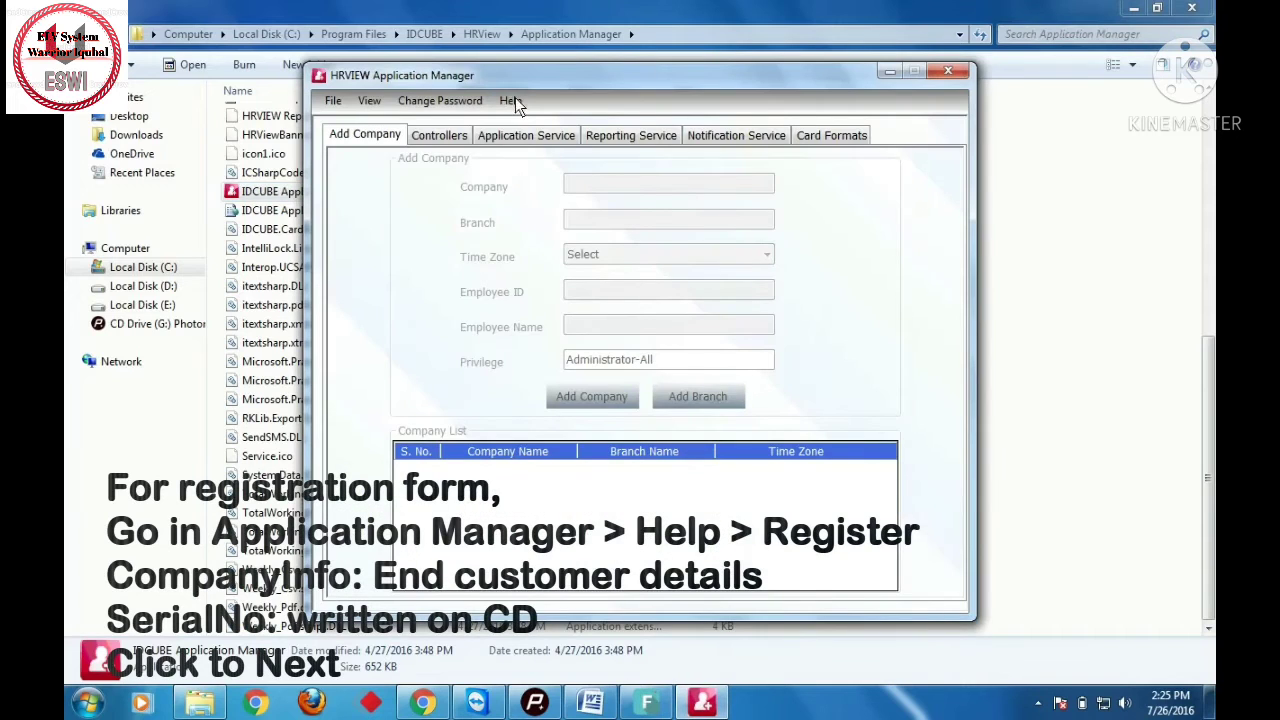
left_click(512, 99)
left_click(536, 120)
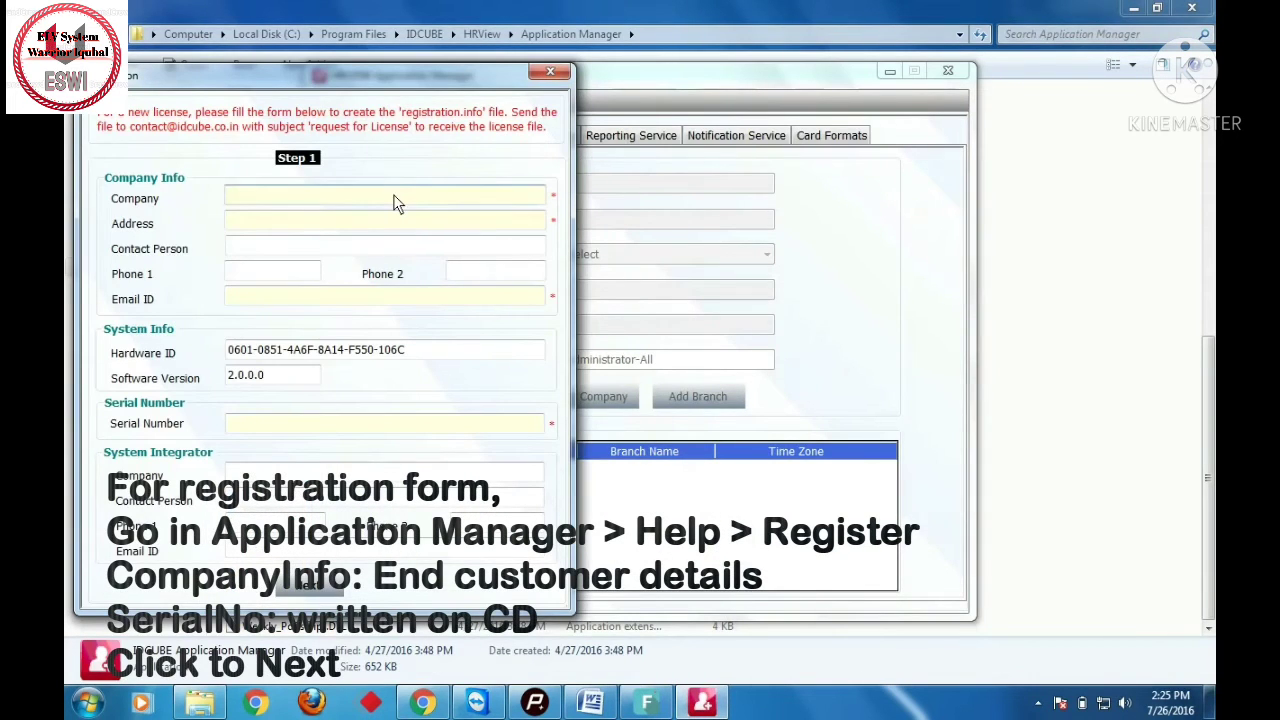
- Fill in company IDCUBE, its address, the contact person's name, phone number and e-mail
type("IDCUBE")
key("Tab")
type("NO")
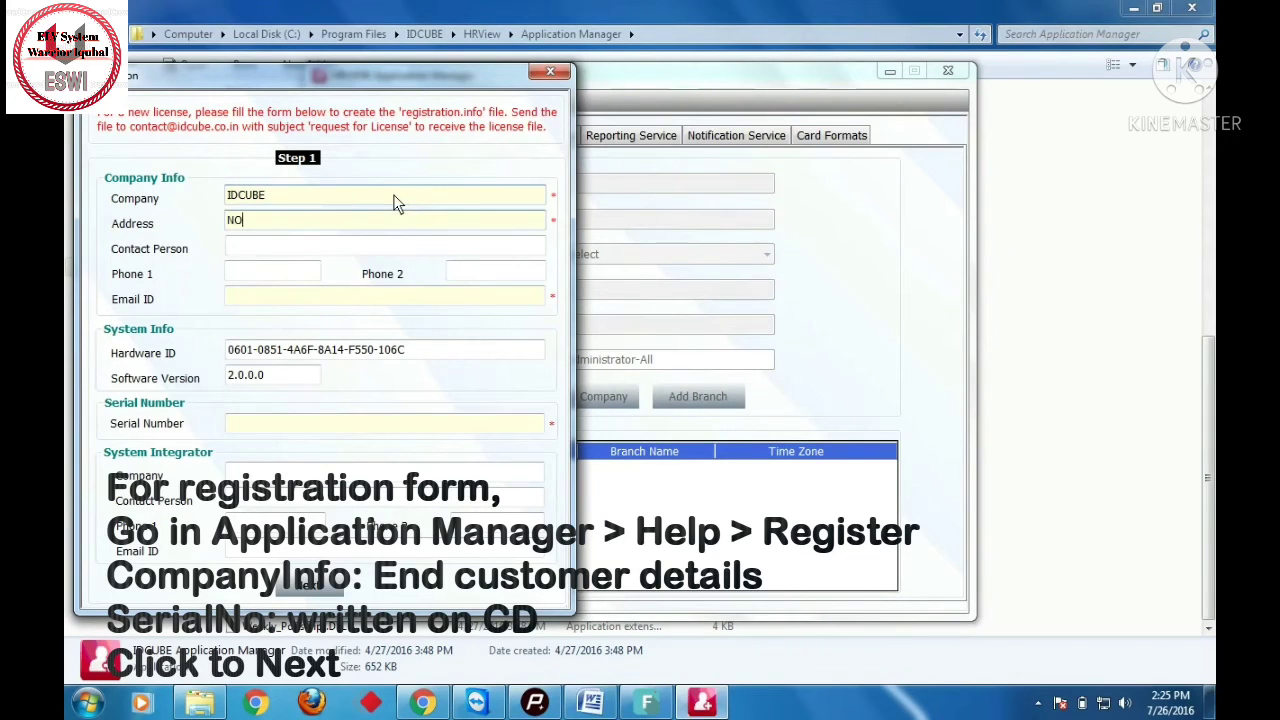
type("IDA SEC-2")
key("Tab")
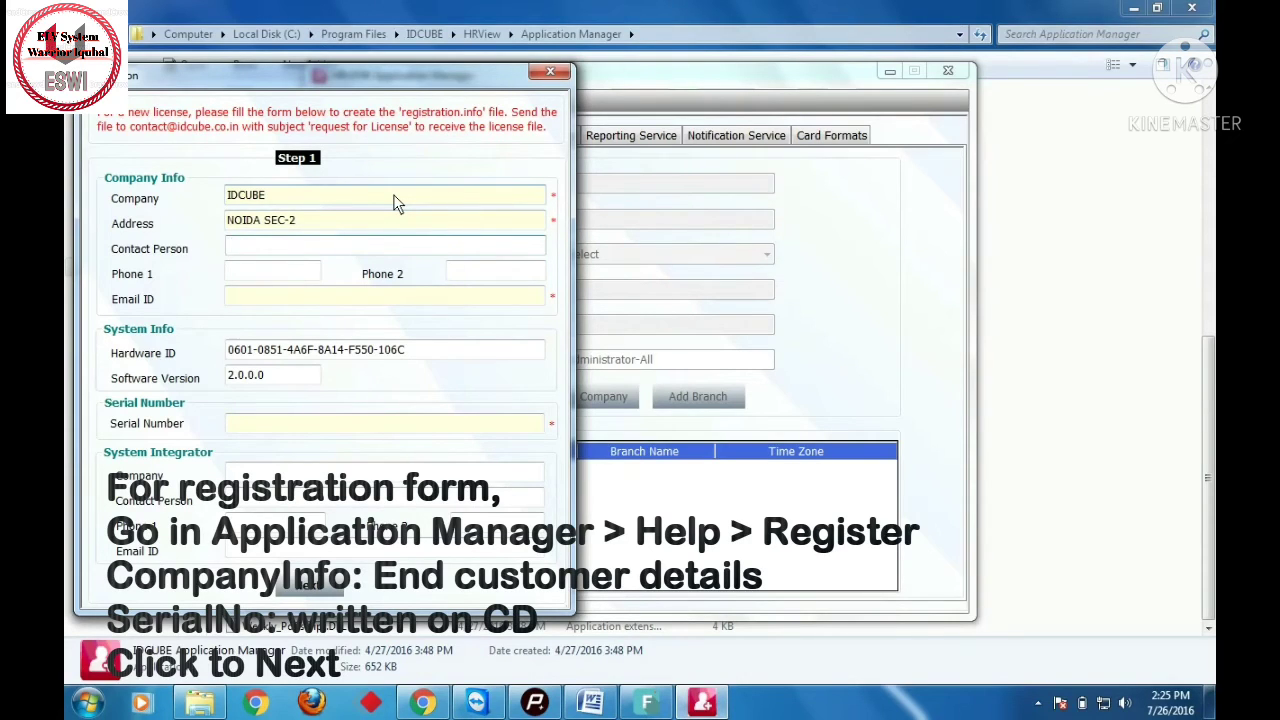
key("Tab")
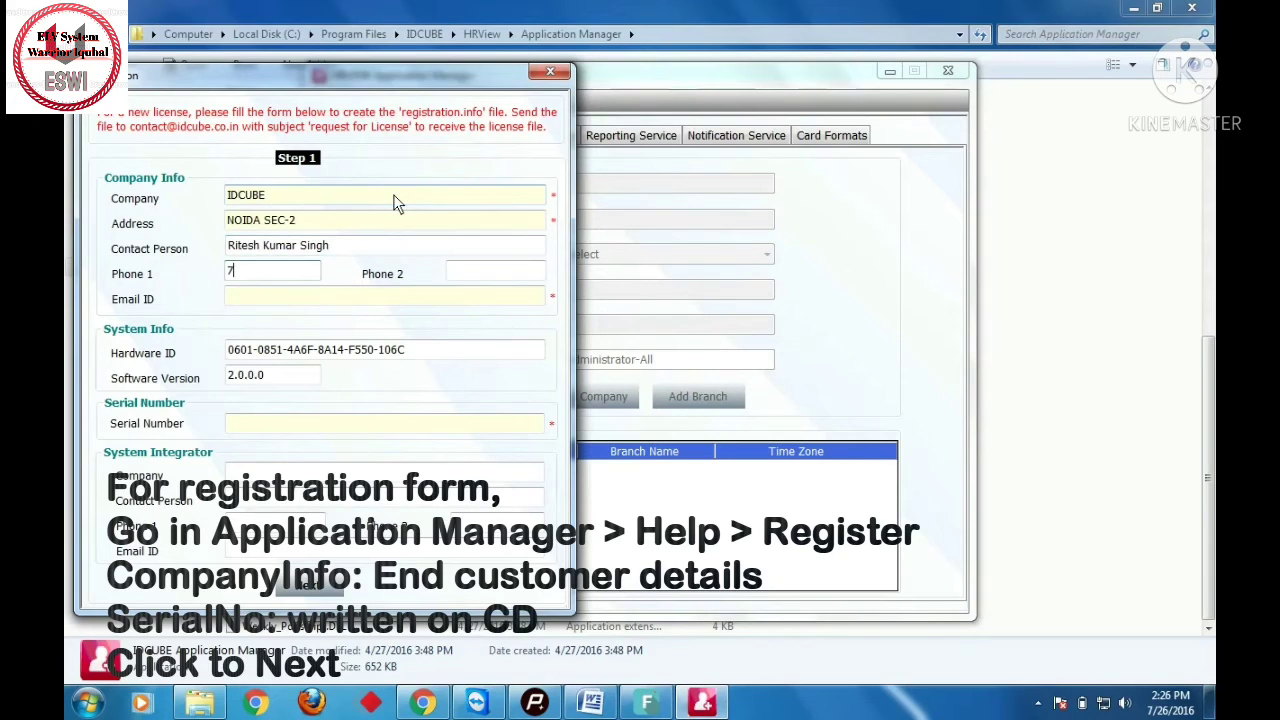
key("Tab")
key("Tab")
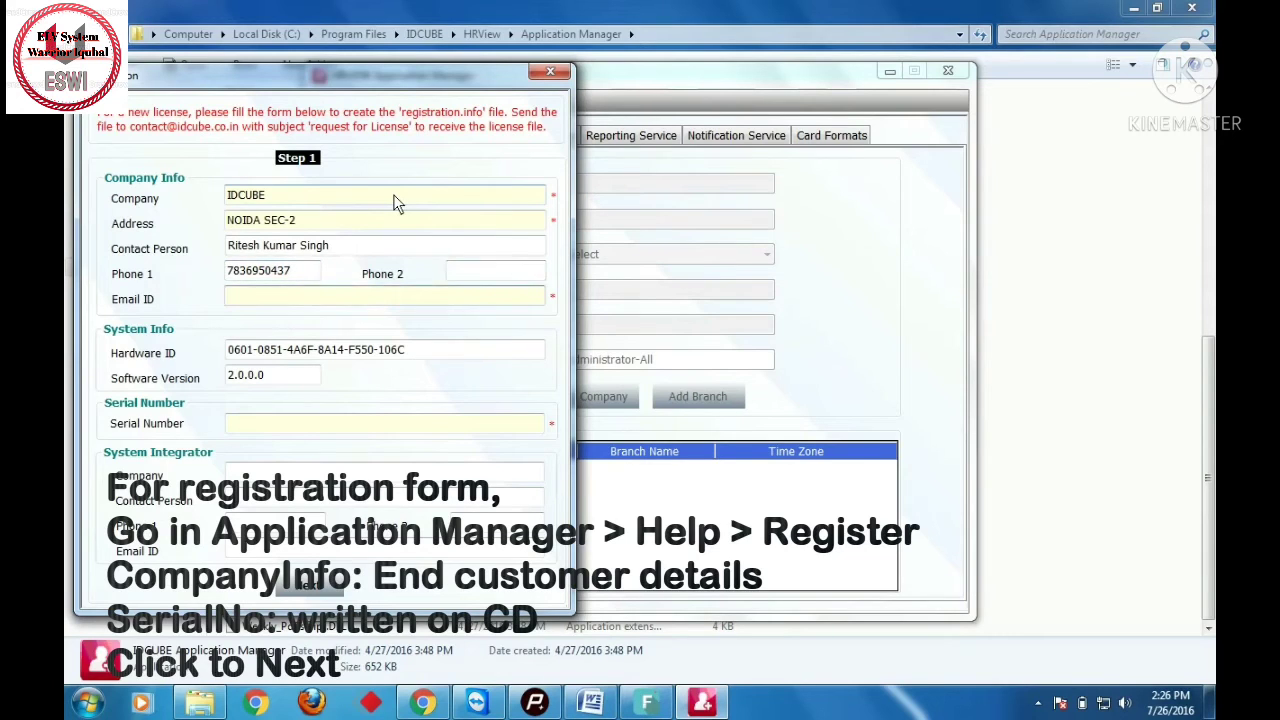
key("Tab")
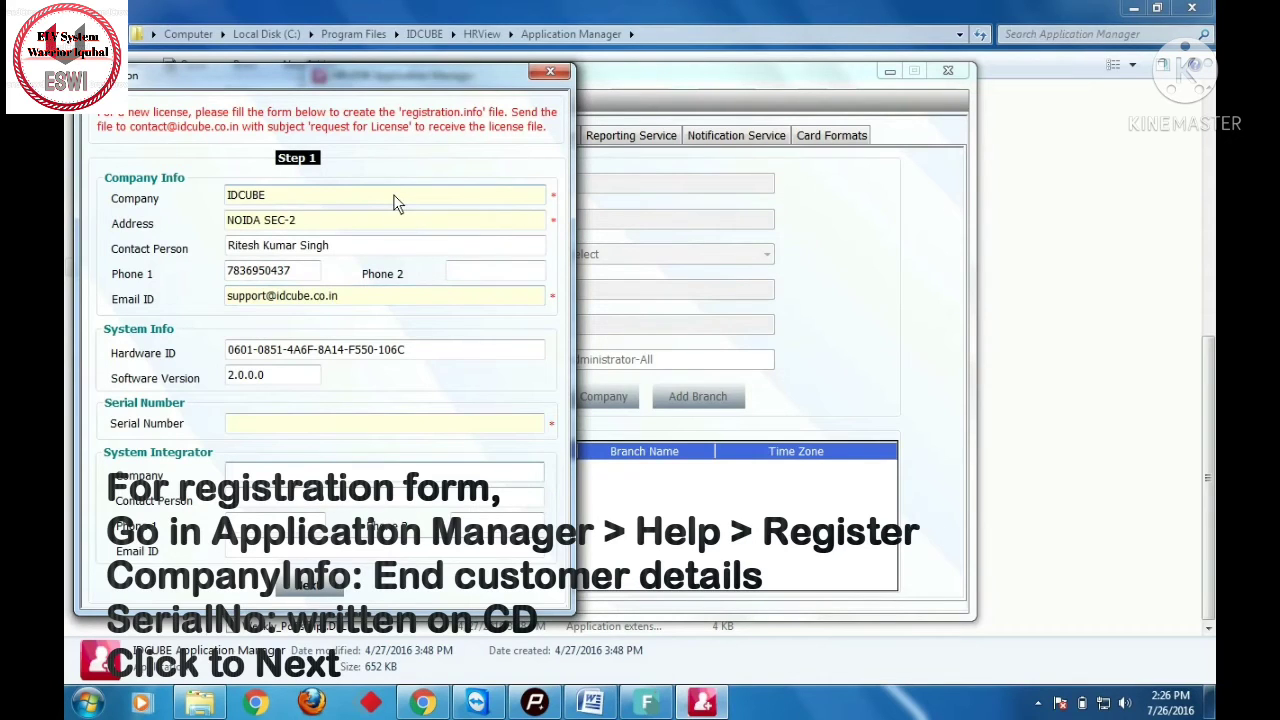
- Enter the serial number and the system integrator's company, phone and e-mail, then go to step 2
left_click(389, 421)
type("1")
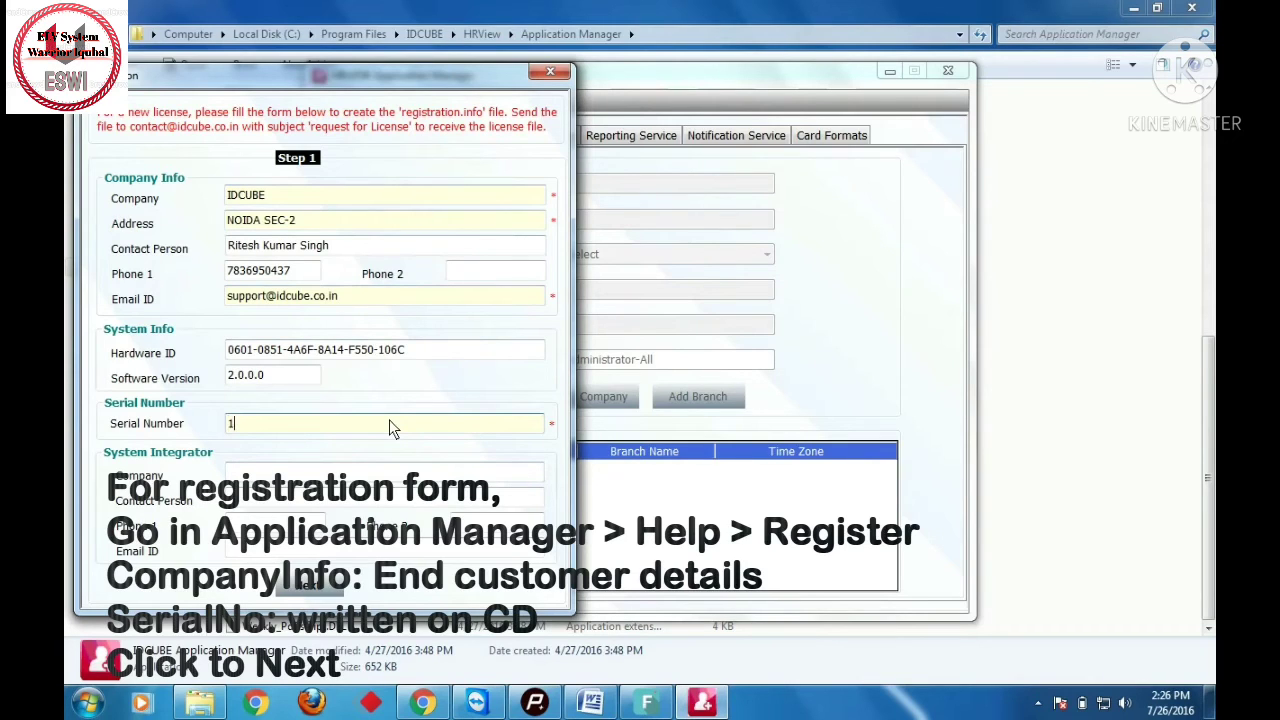
type("4S-202")
left_click(392, 470)
type("IDCUBE")
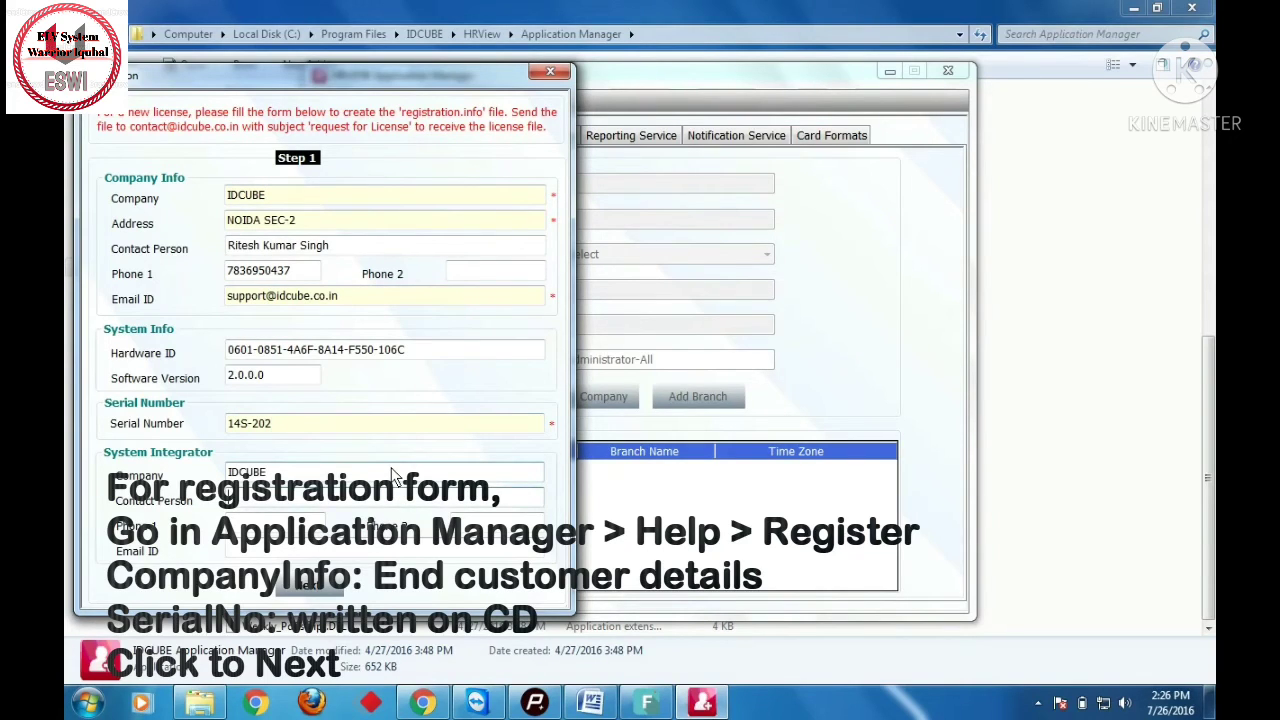
type("Ritesh")
type("36950437")
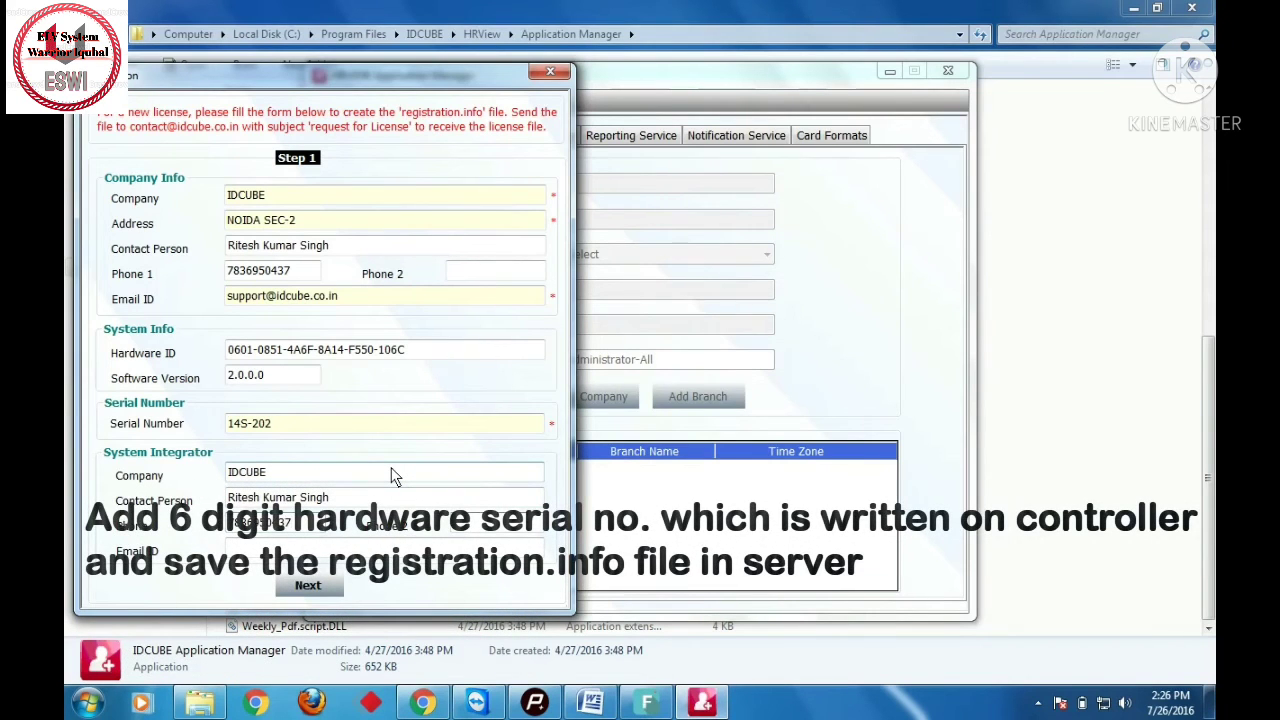
key("Tab")
key("Tab")
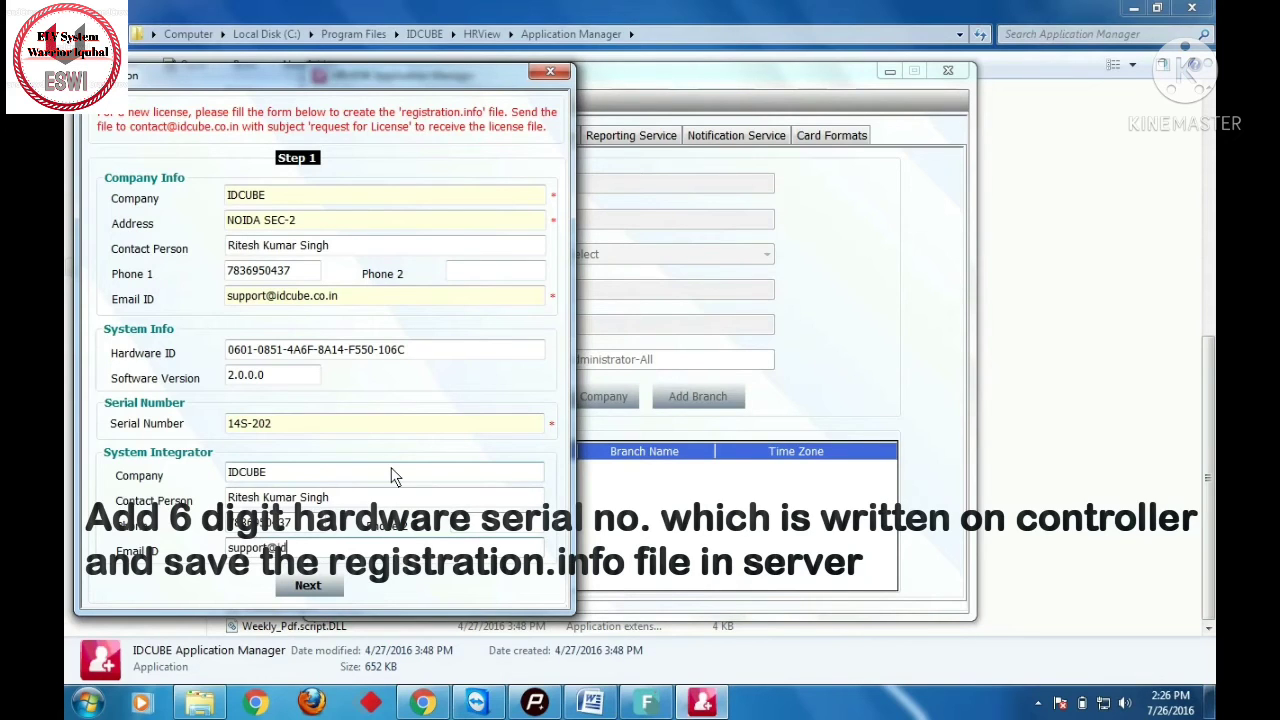
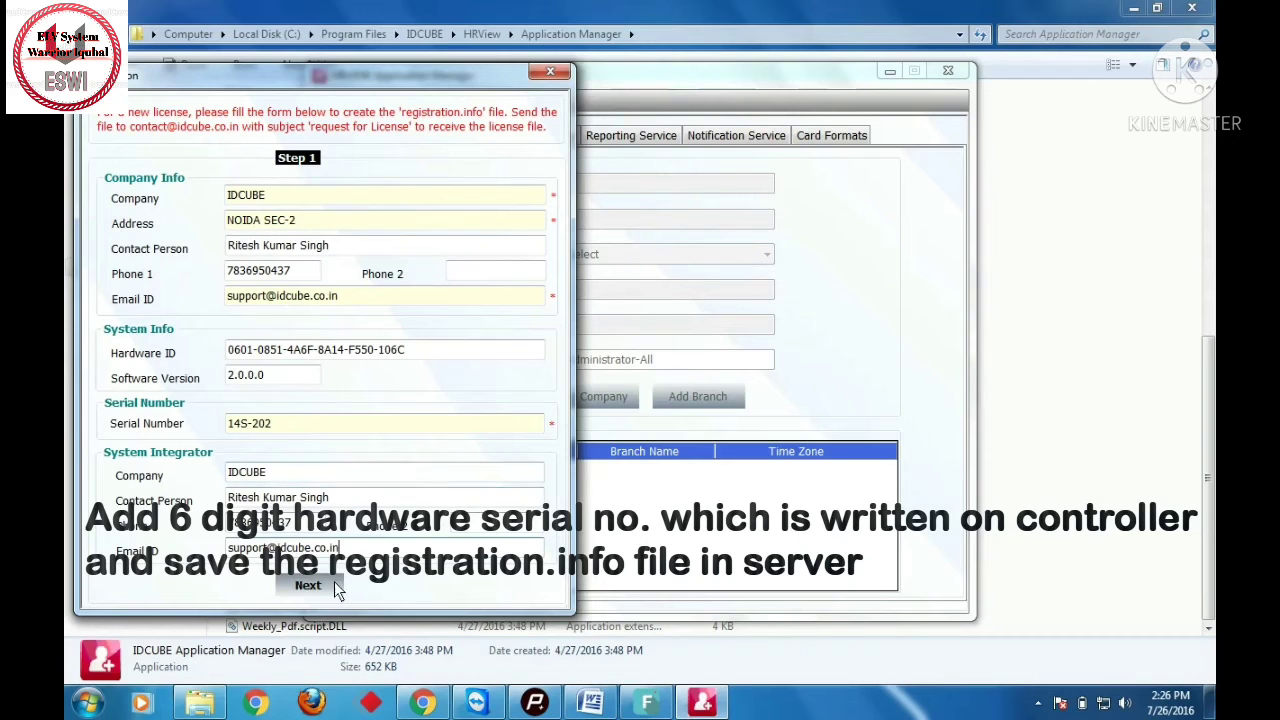
left_click(334, 583)
- Add hardware serials 123456 and 135467 to the serial list
left_click(305, 190)
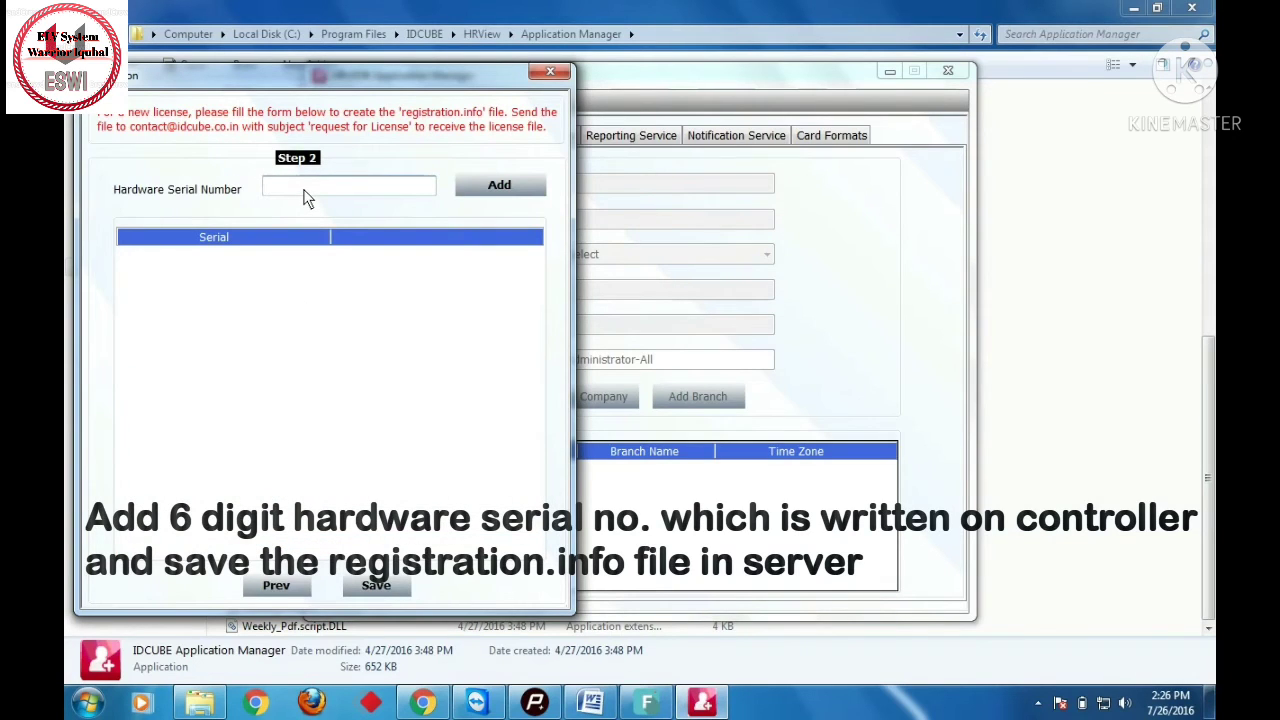
type("123")
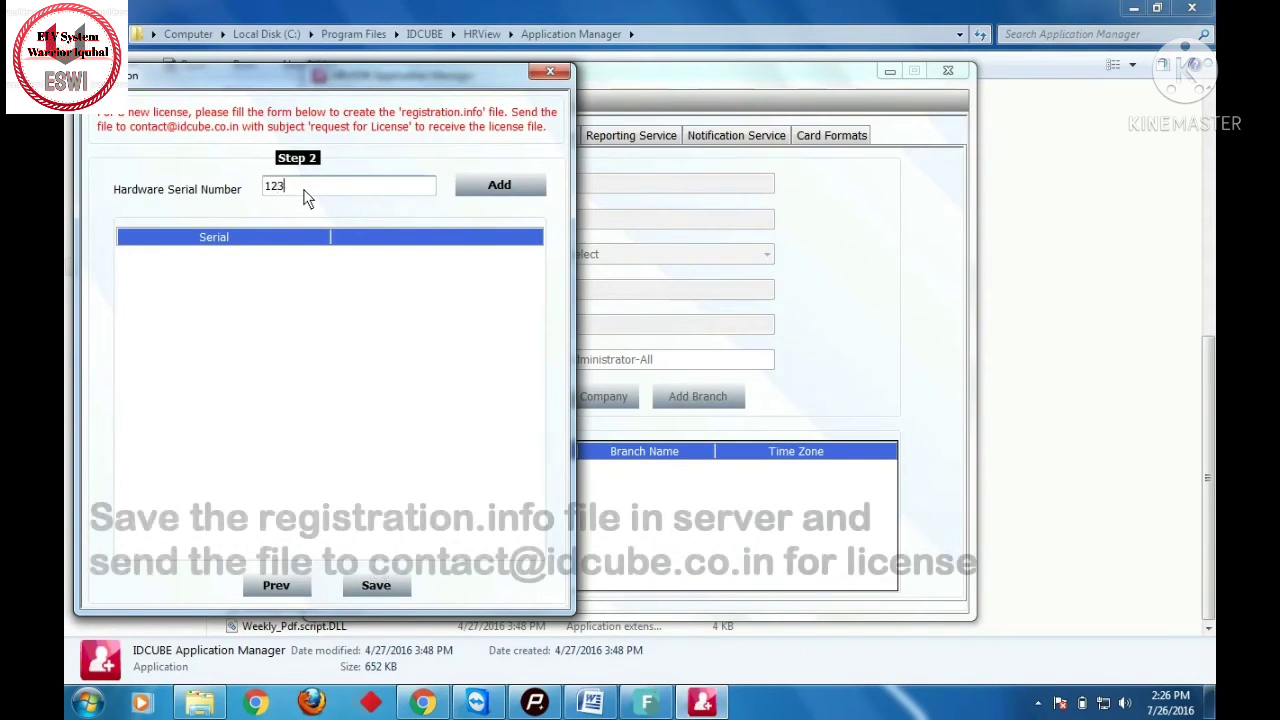
type("456")
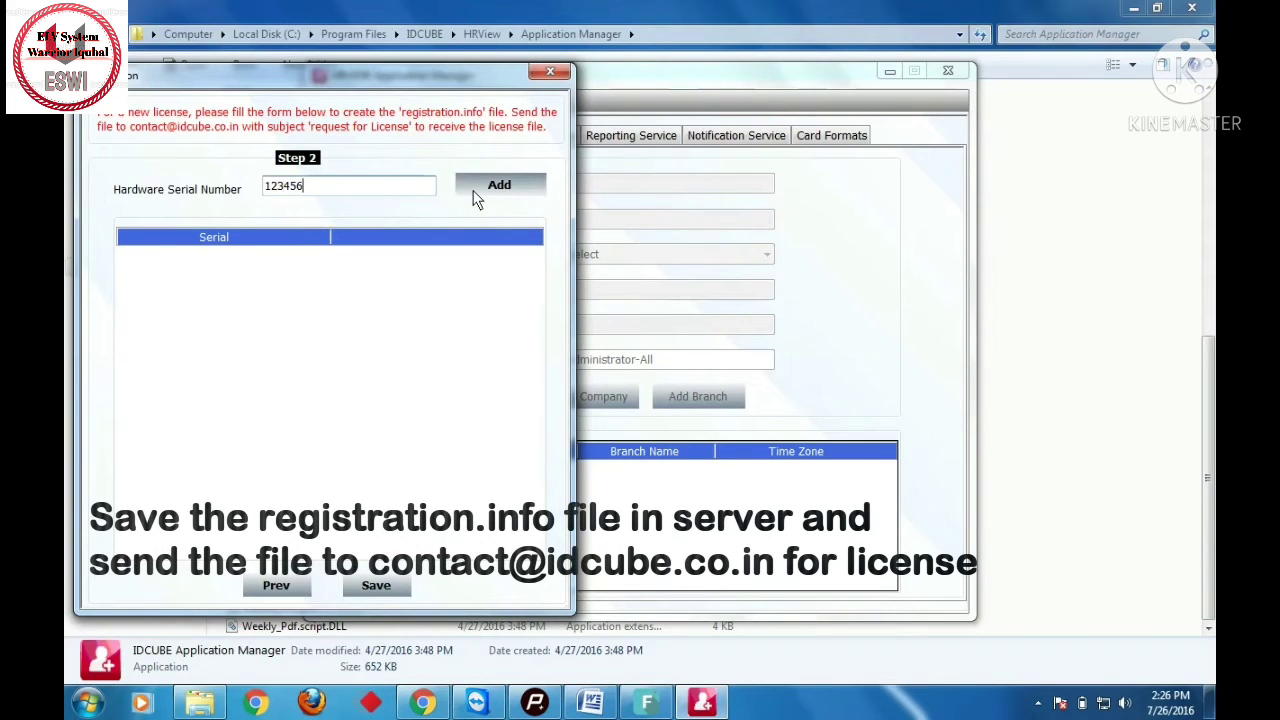
left_click(476, 198)
type("13546")
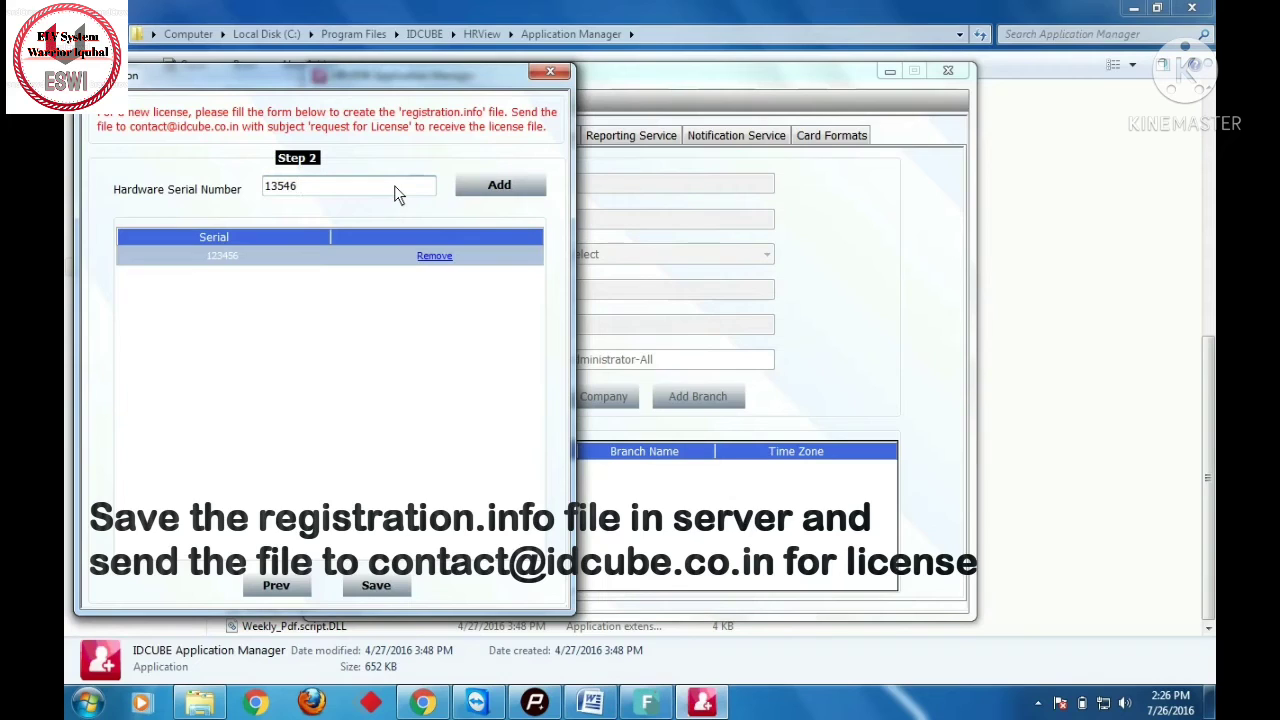
type("7")
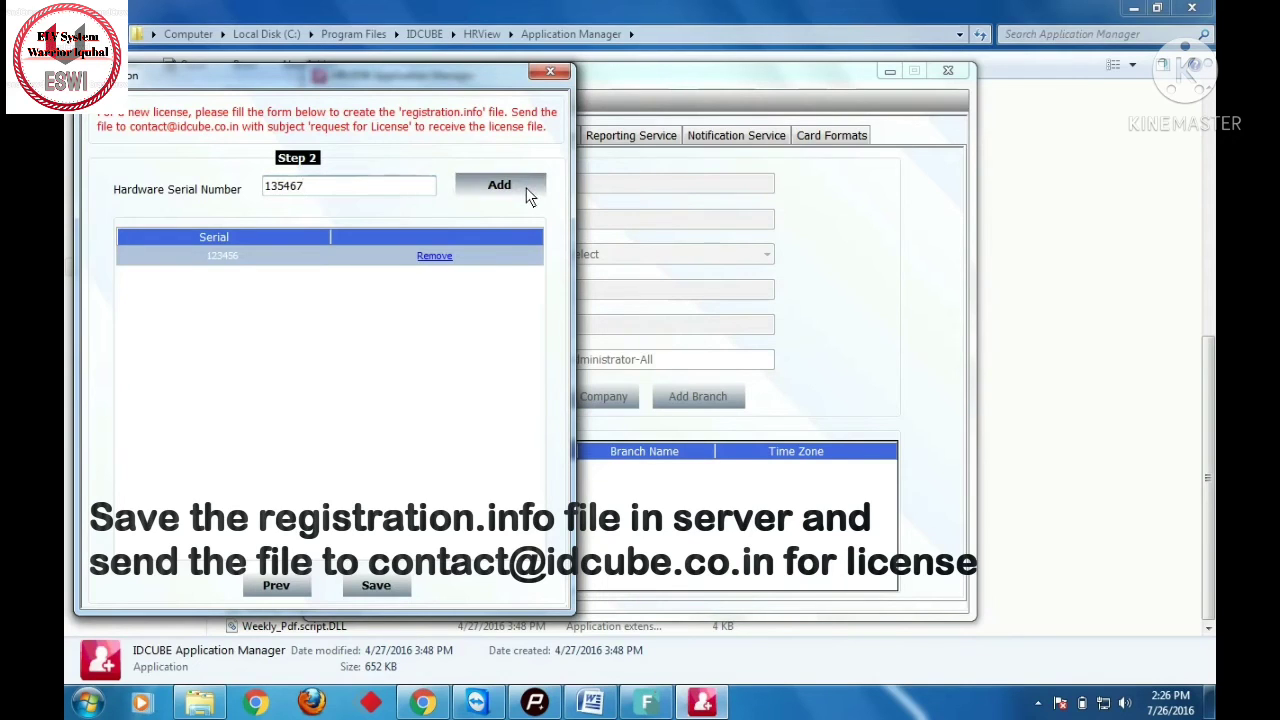
left_click(529, 196)
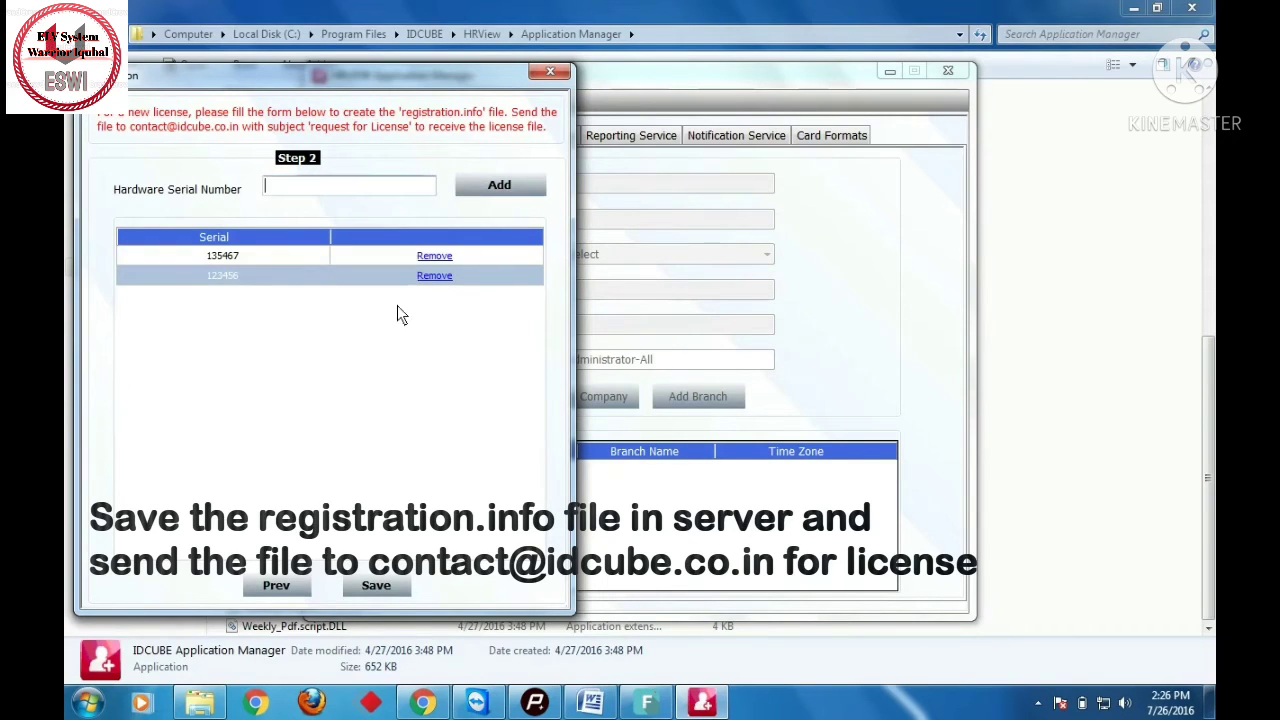
- Save the registration file as Registration1 on Local Disk (D:) and acknowledge the message
left_click(388, 580)
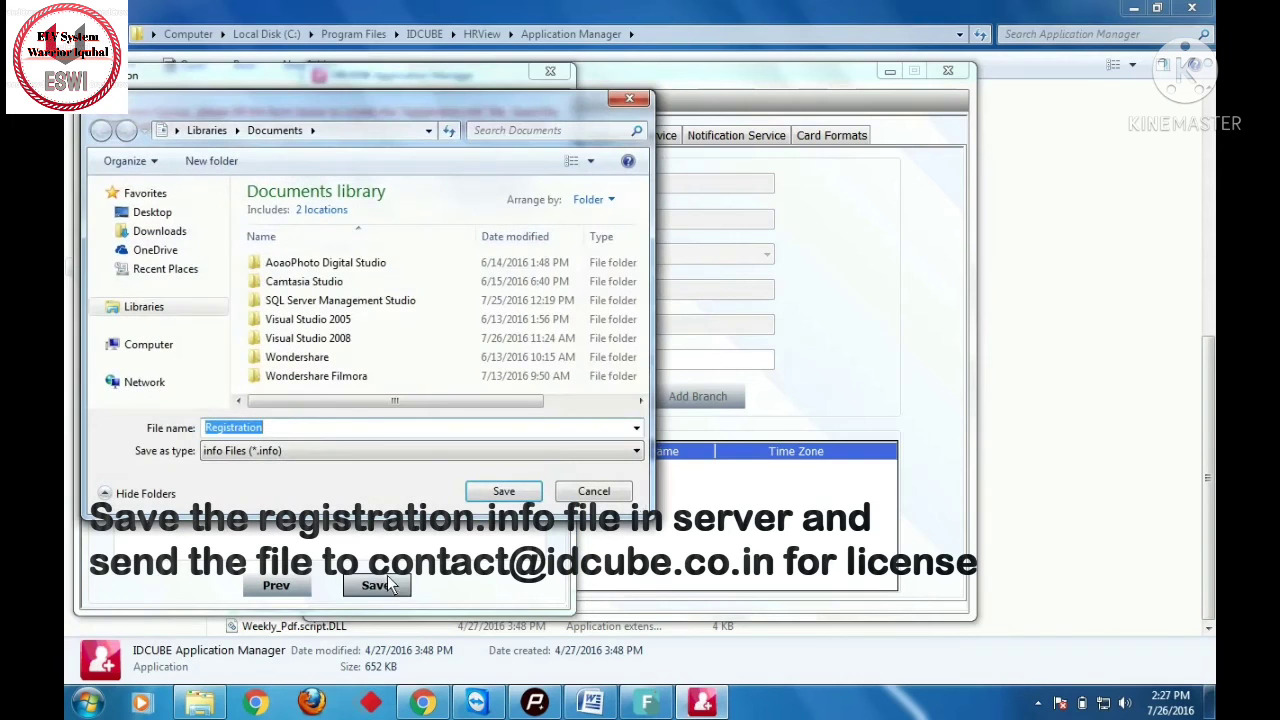
left_click(192, 385)
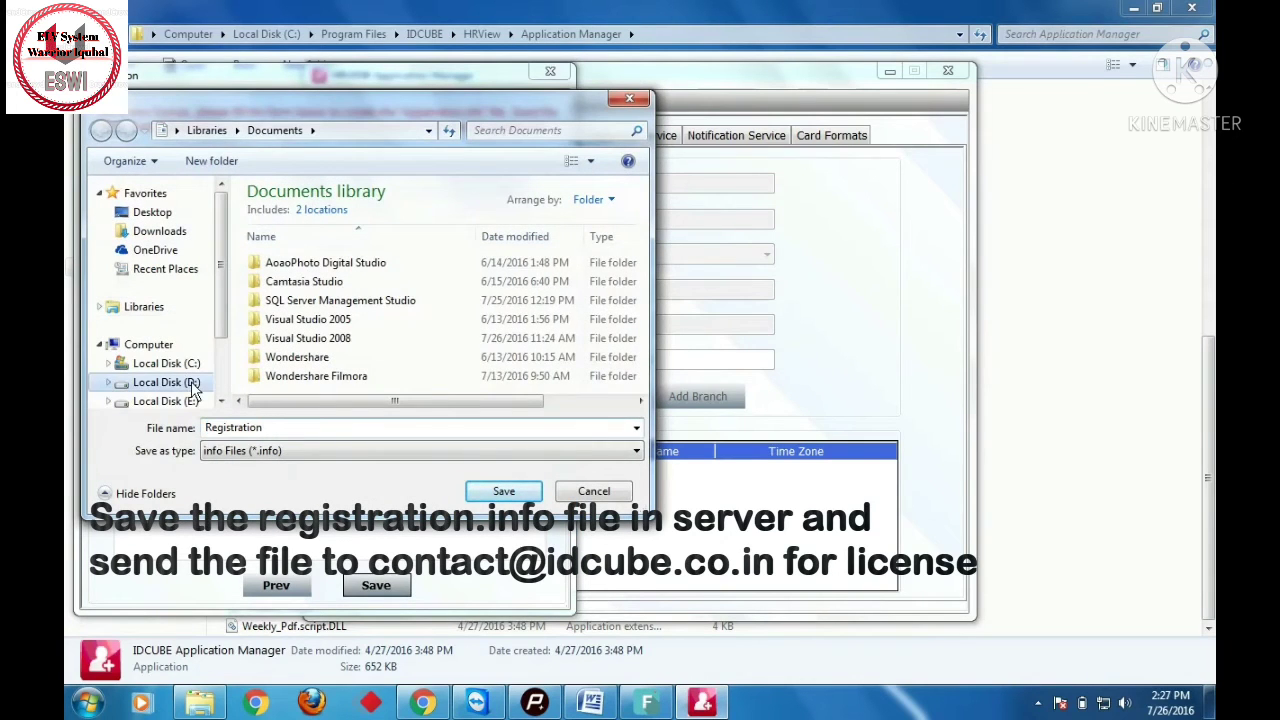
left_click(452, 454)
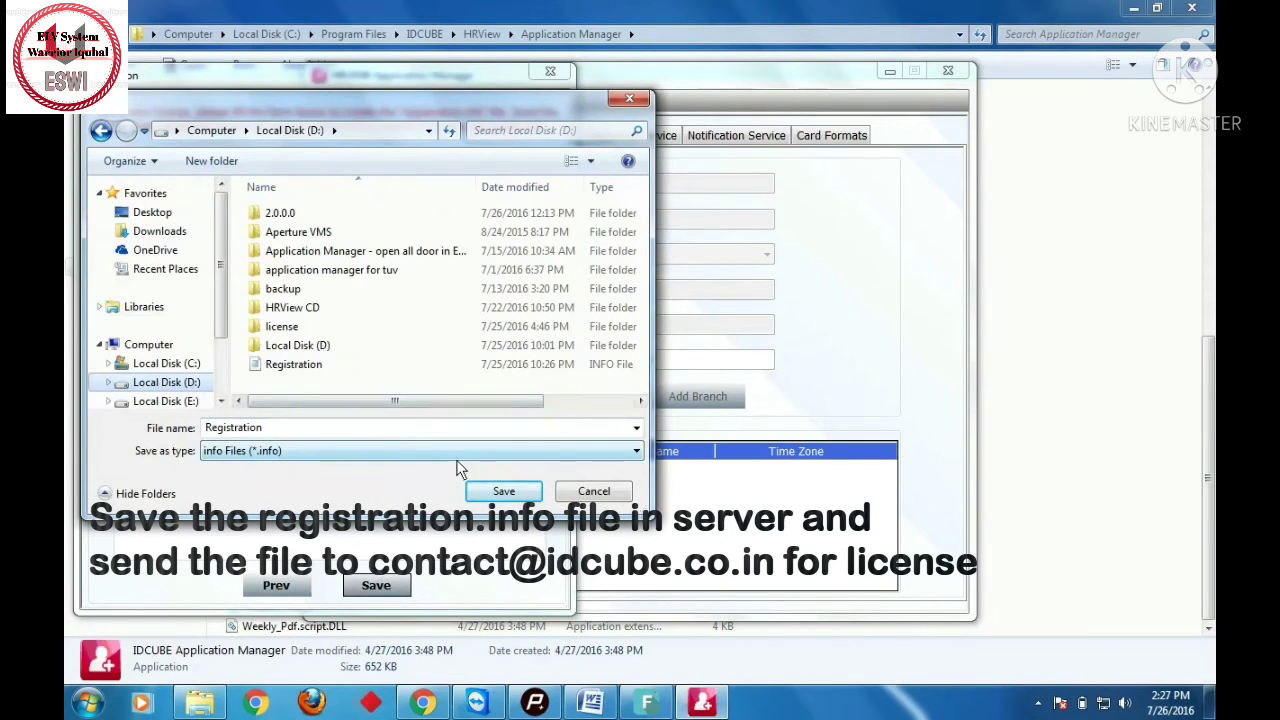
left_click(398, 433)
left_click(396, 428)
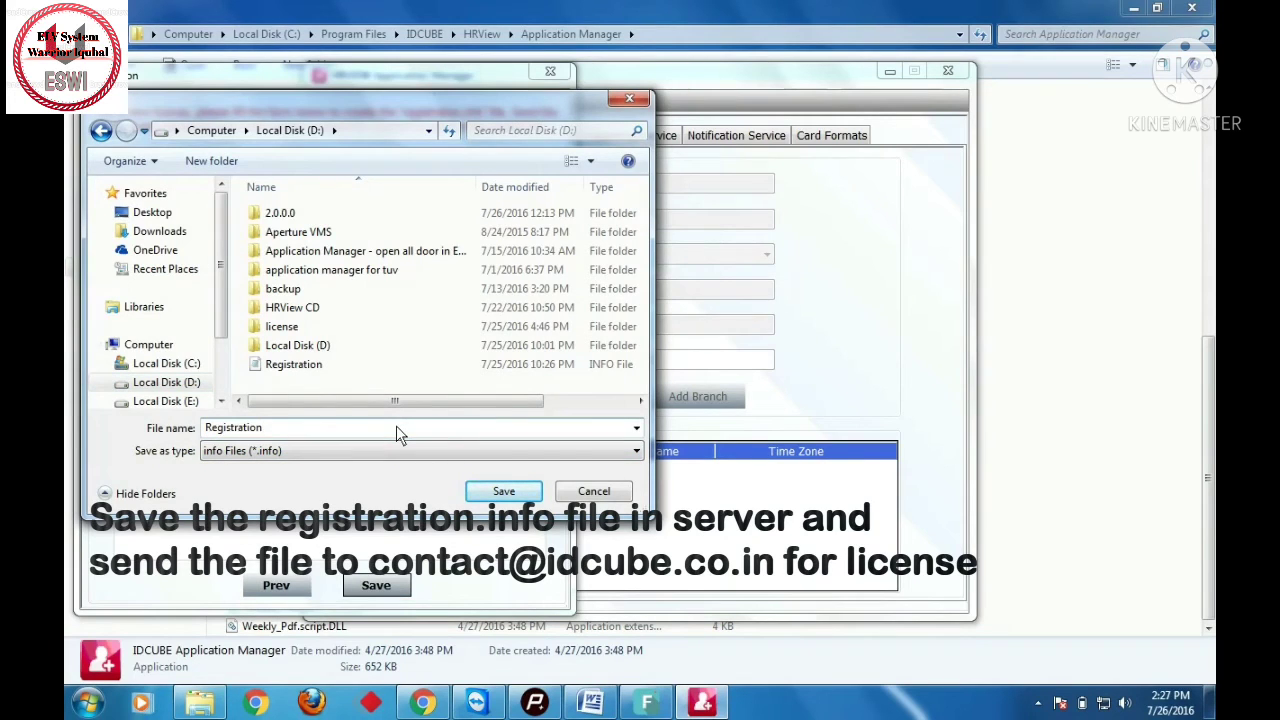
type("1")
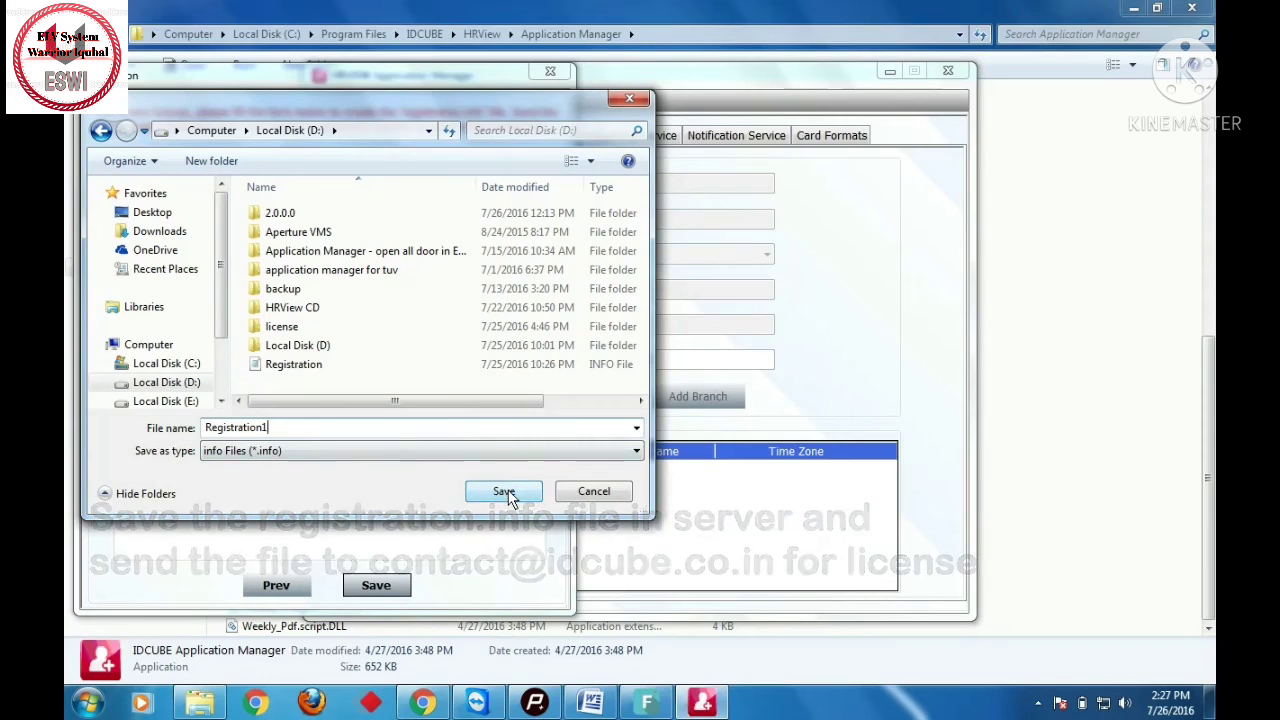
left_click(505, 492)
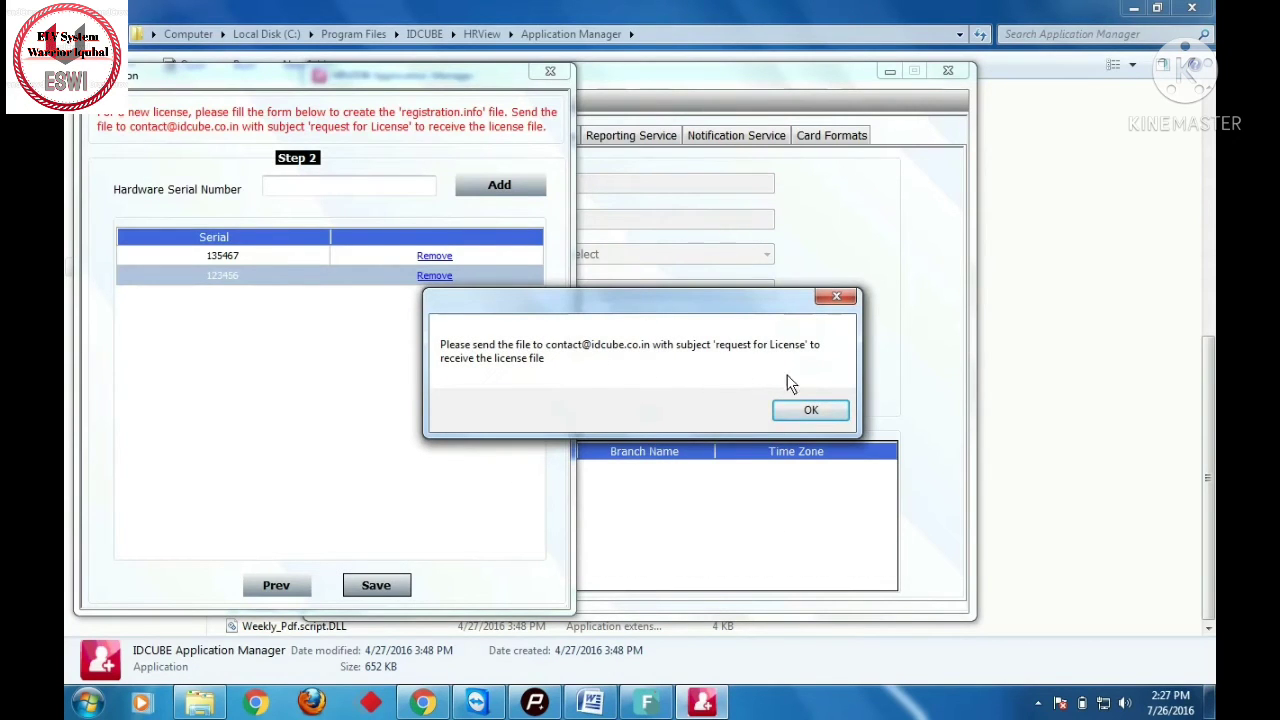
left_click(810, 412)
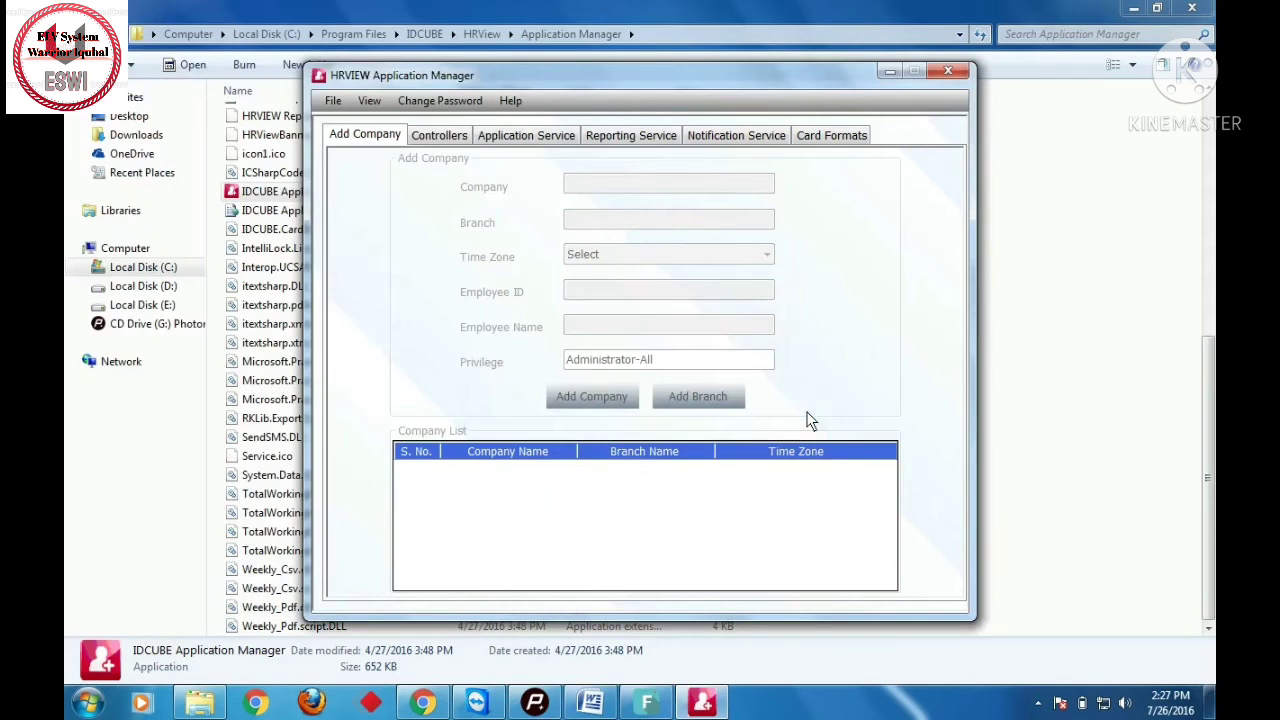
- Close Application Manager and select hrview.license in the D:\license folder
left_click(956, 70)
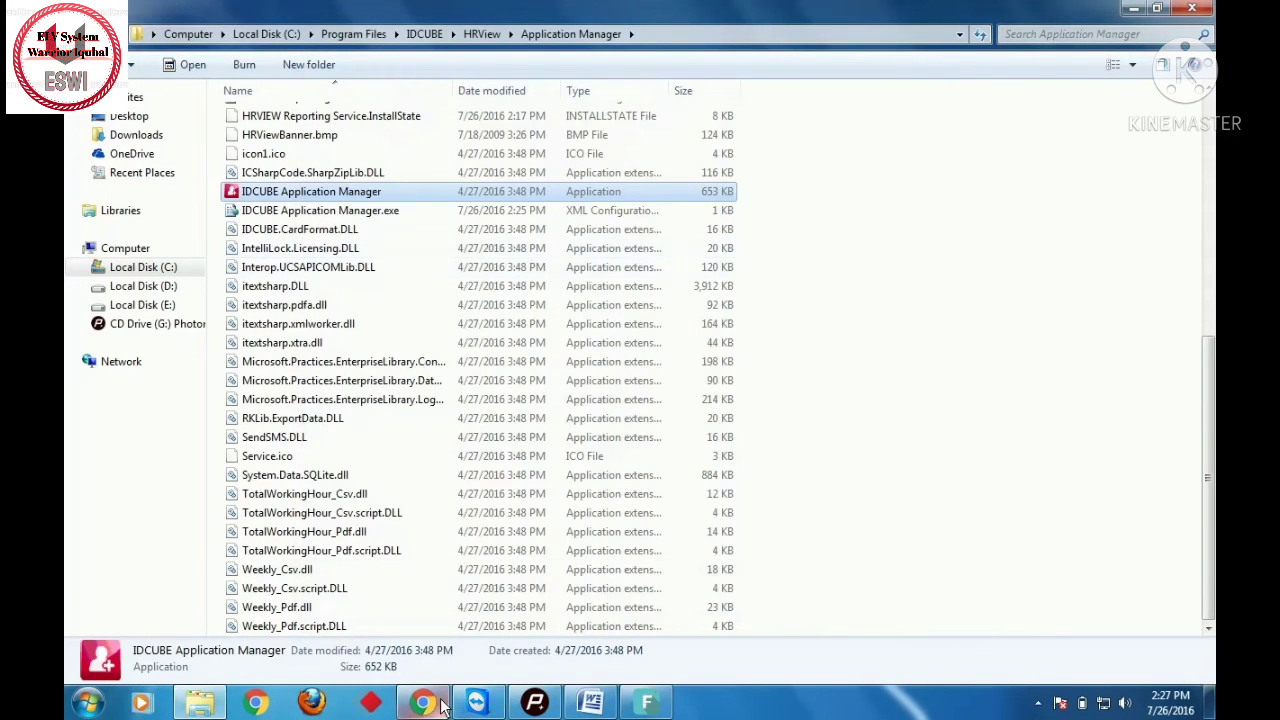
left_click(146, 290)
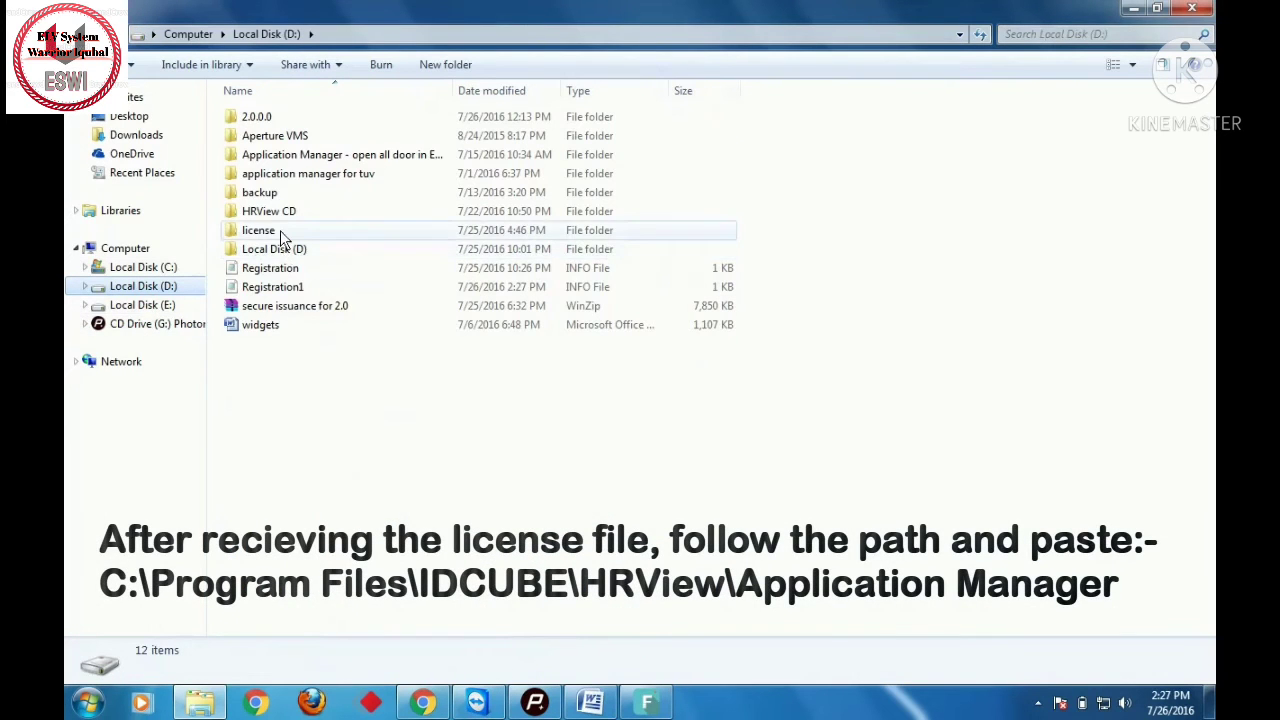
double_click(278, 230)
left_click(286, 128)
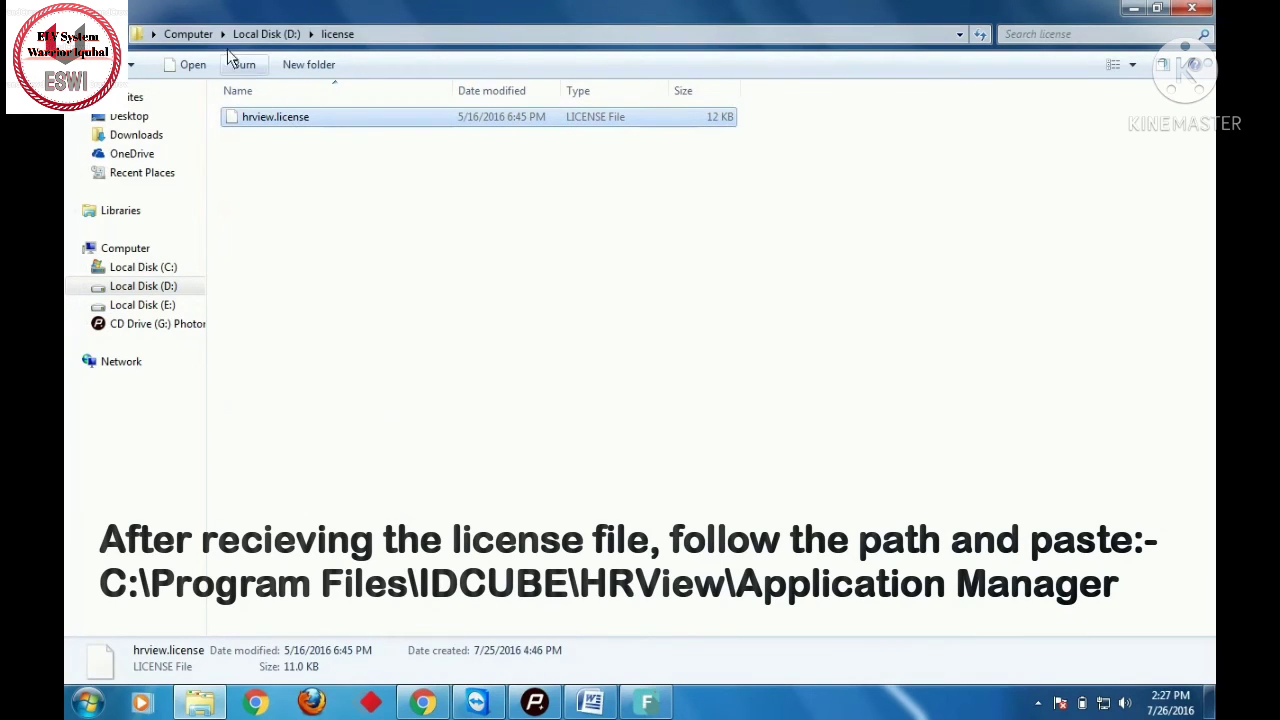
- Browse to C:\Program Files\IDCUBE\HRView\Application Manager
left_click(204, 34)
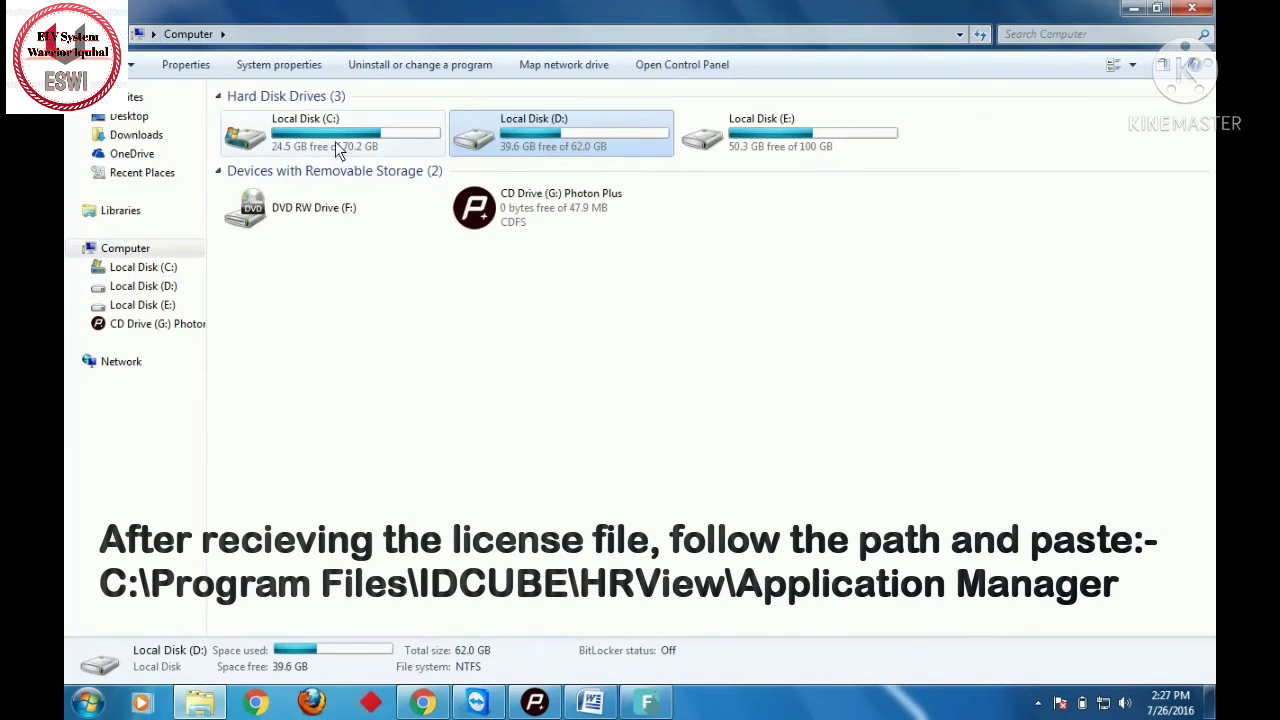
double_click(335, 141)
double_click(304, 228)
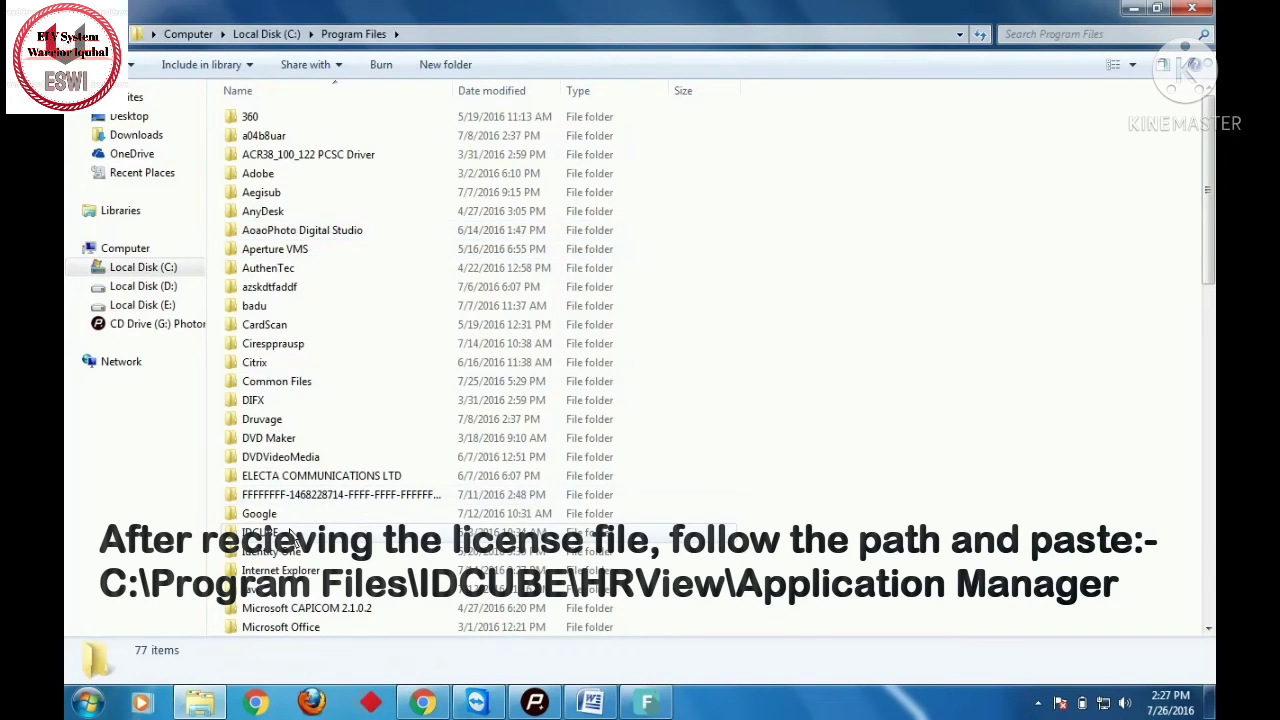
double_click(291, 533)
double_click(286, 178)
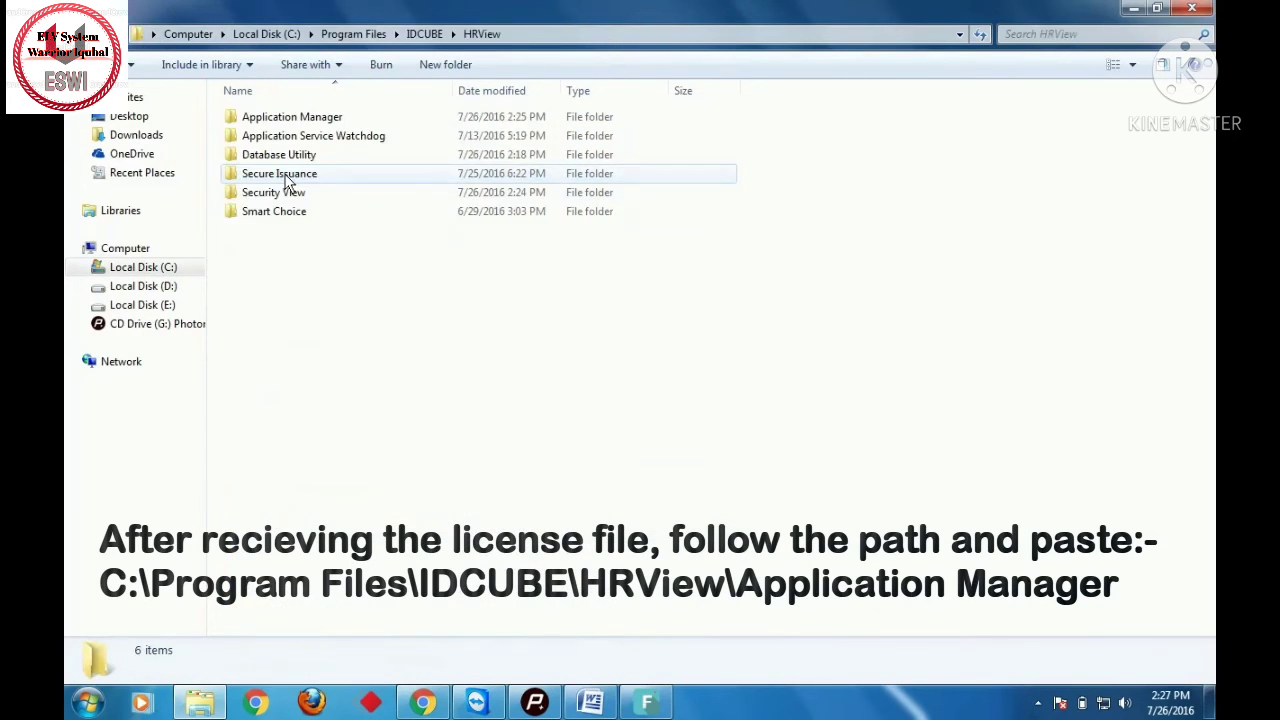
left_click(295, 120)
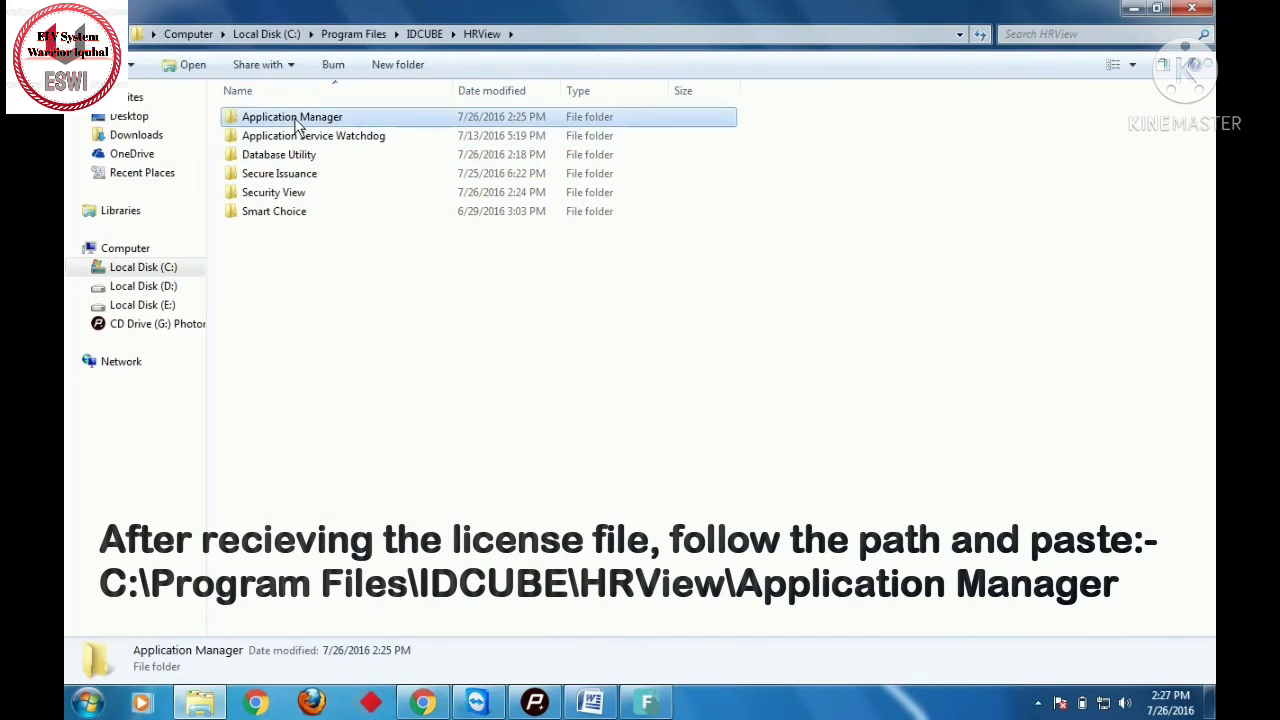
double_click(295, 120)
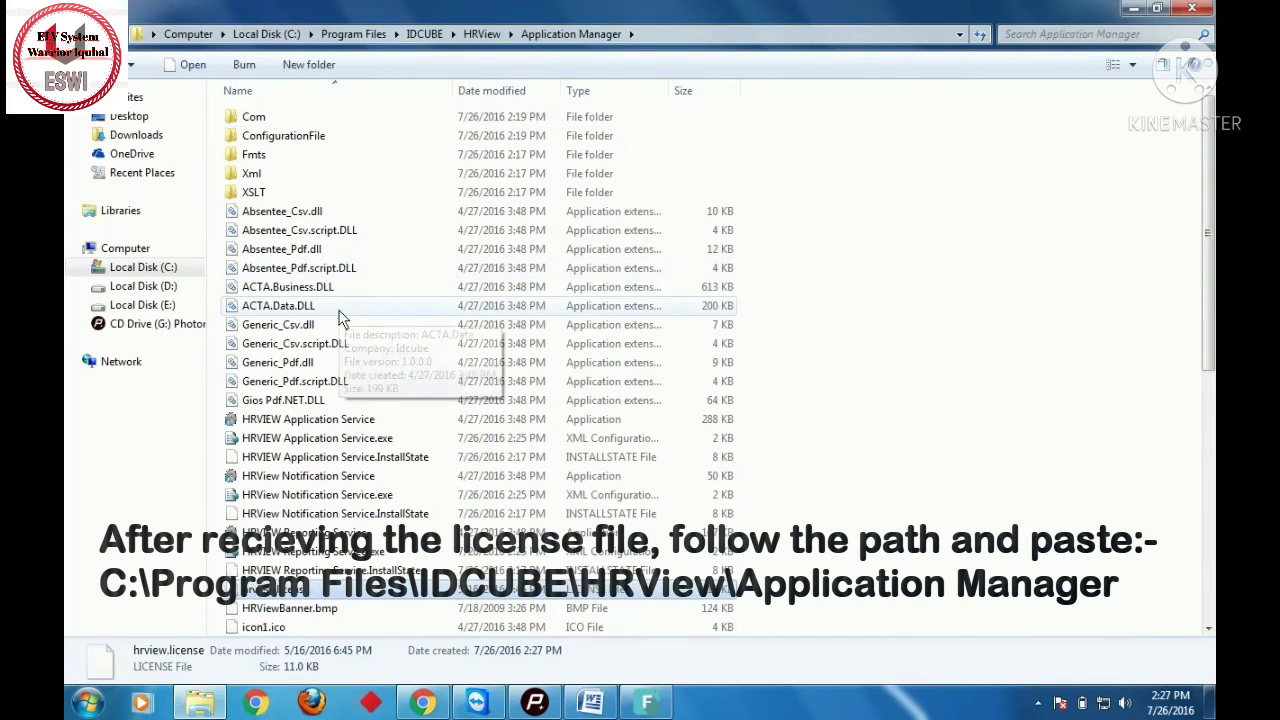
- Paste hrview.license into the Application Manager folder and reopen the folder to verify it
key("ctrl+v")
left_click(478, 37)
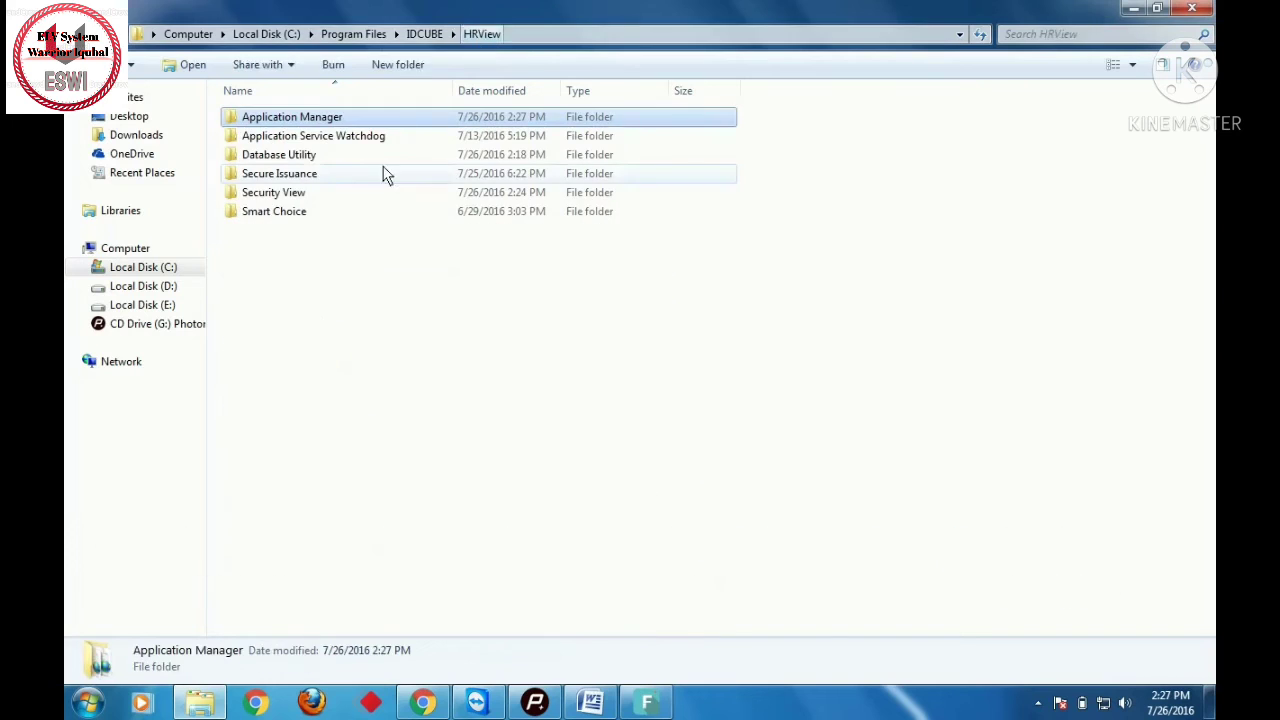
double_click(340, 120)
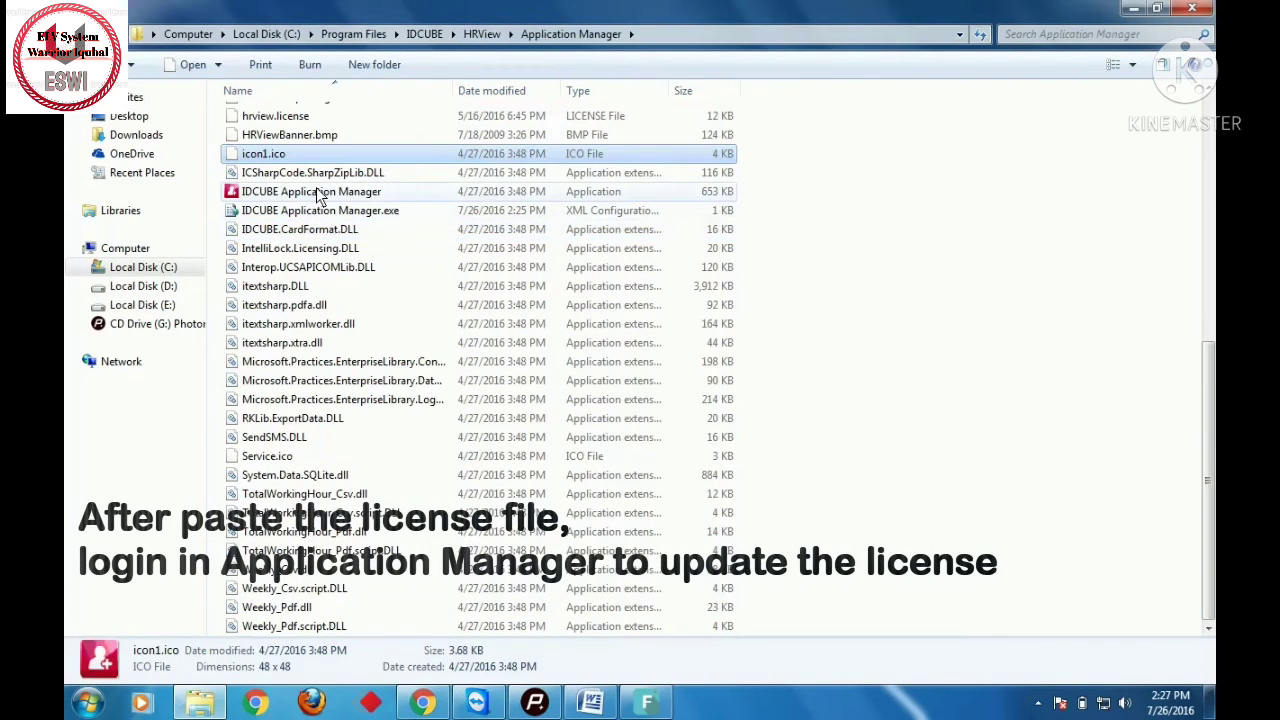
left_click(315, 191)
right_click(316, 191)
- Run Application Manager as administrator, log in with the admin password, and confirm the license update
left_click(370, 222)
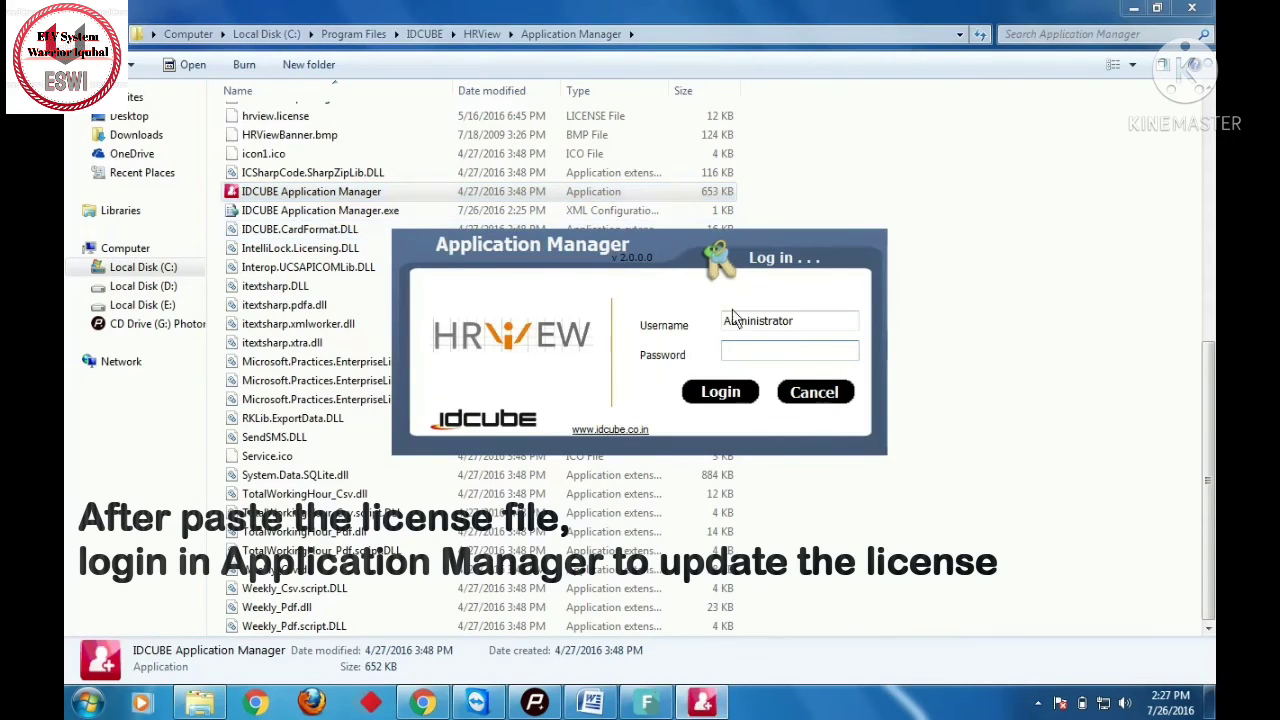
type("admin@123")
key("Return")
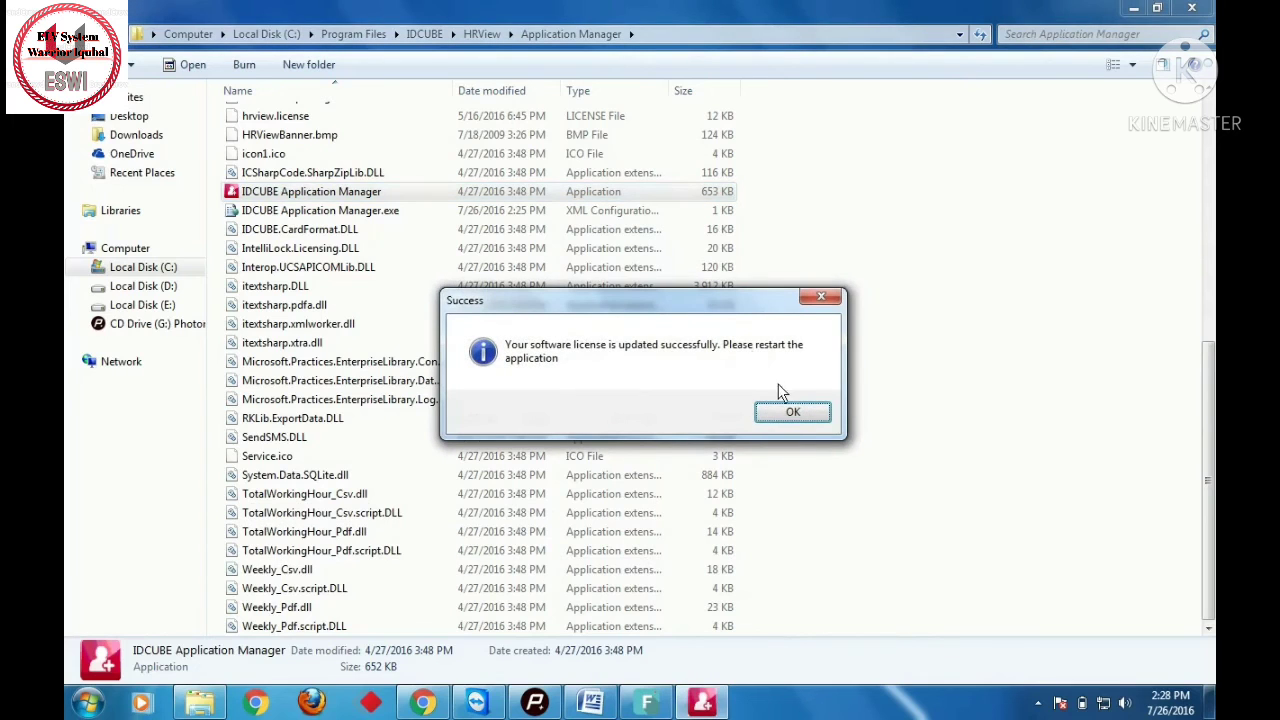
left_click(792, 414)
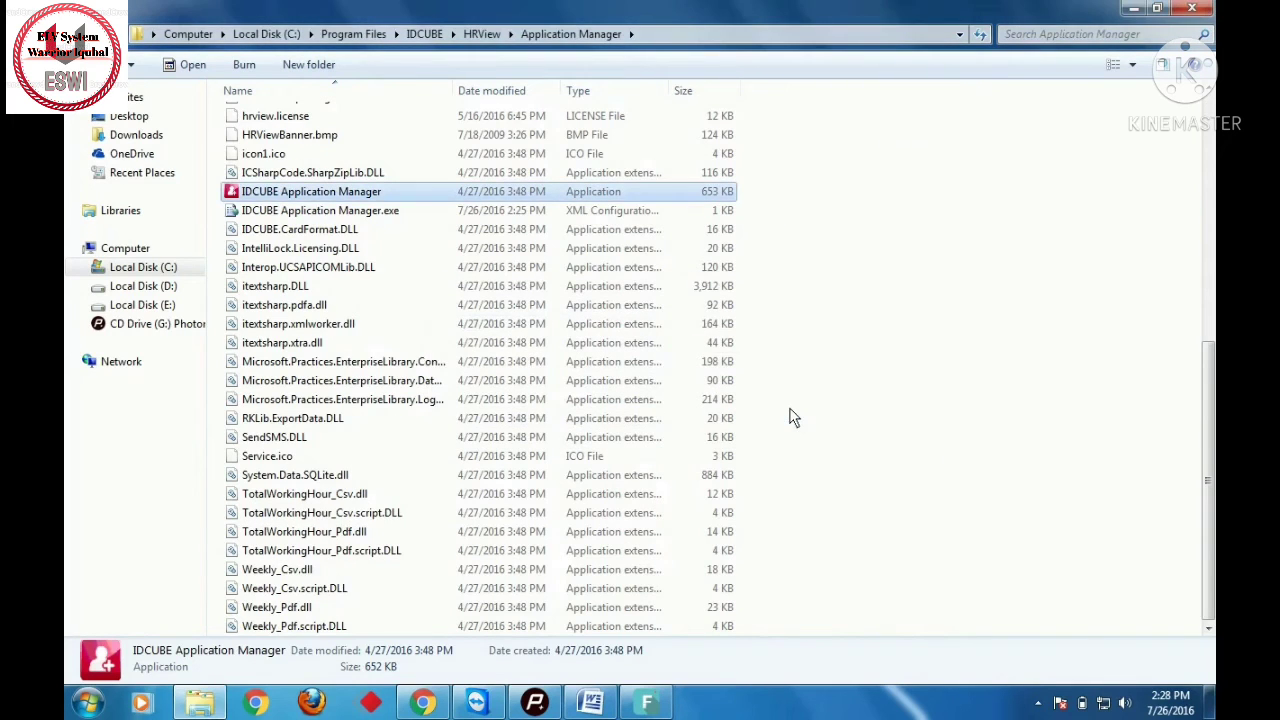
- Browse to C:\inetpub\wwwroot\HRView\WebConfigurationUtility and run Web Configuration Utility as administrator
left_click(260, 34)
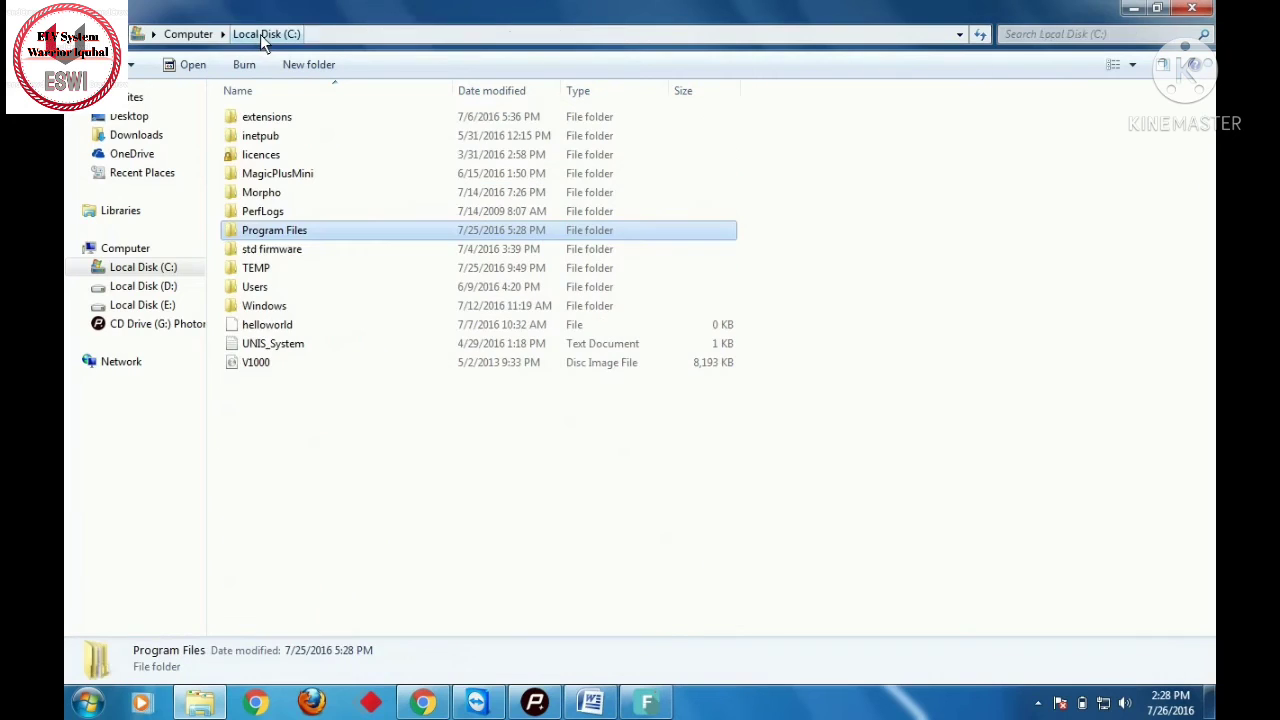
double_click(278, 137)
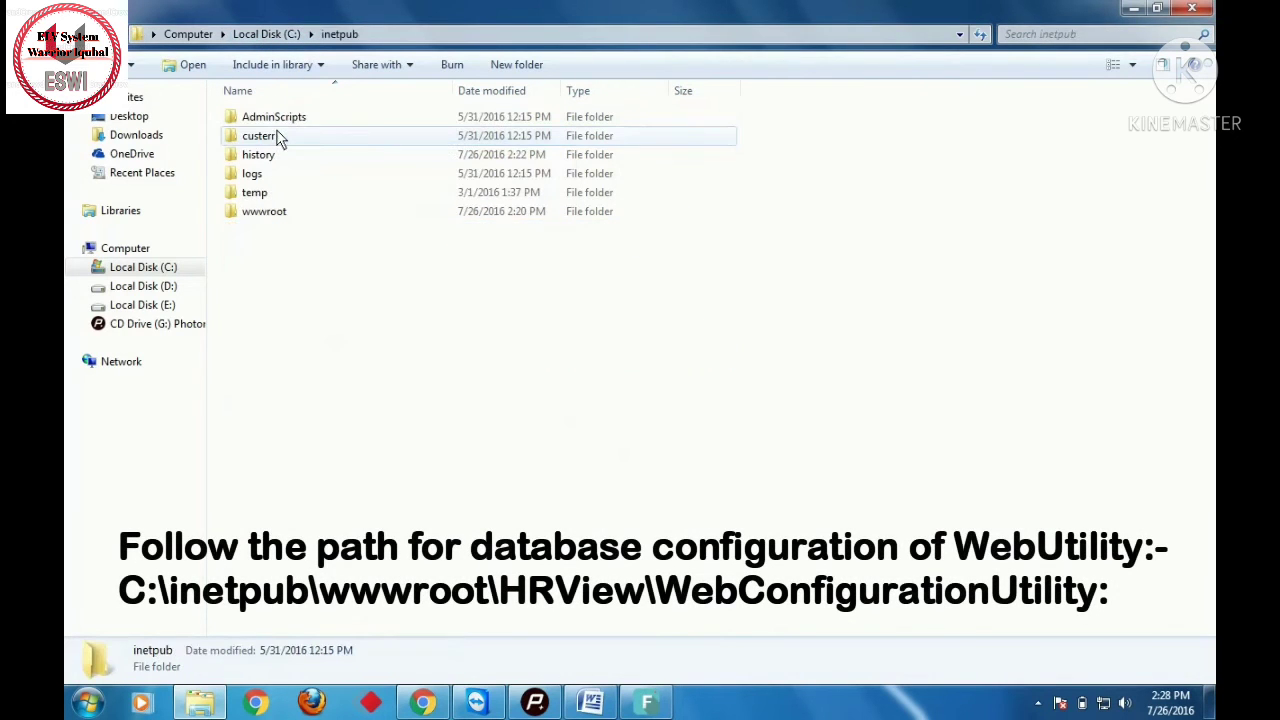
double_click(282, 212)
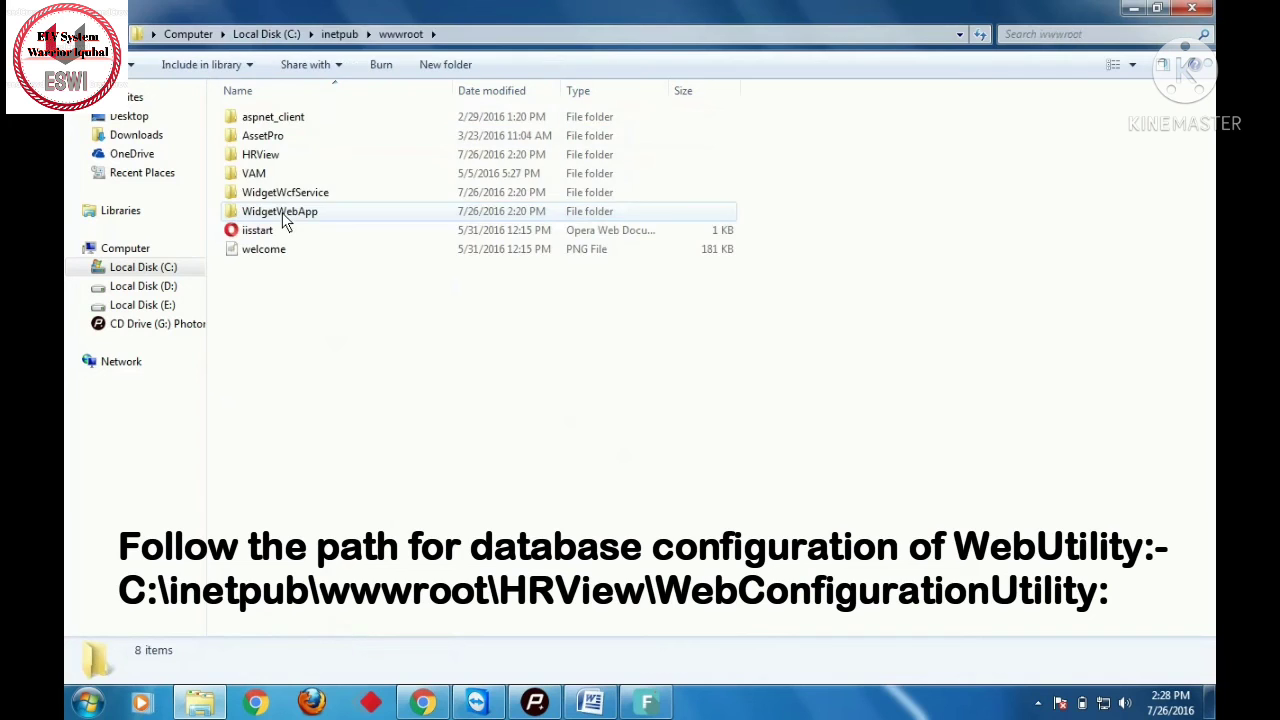
double_click(267, 158)
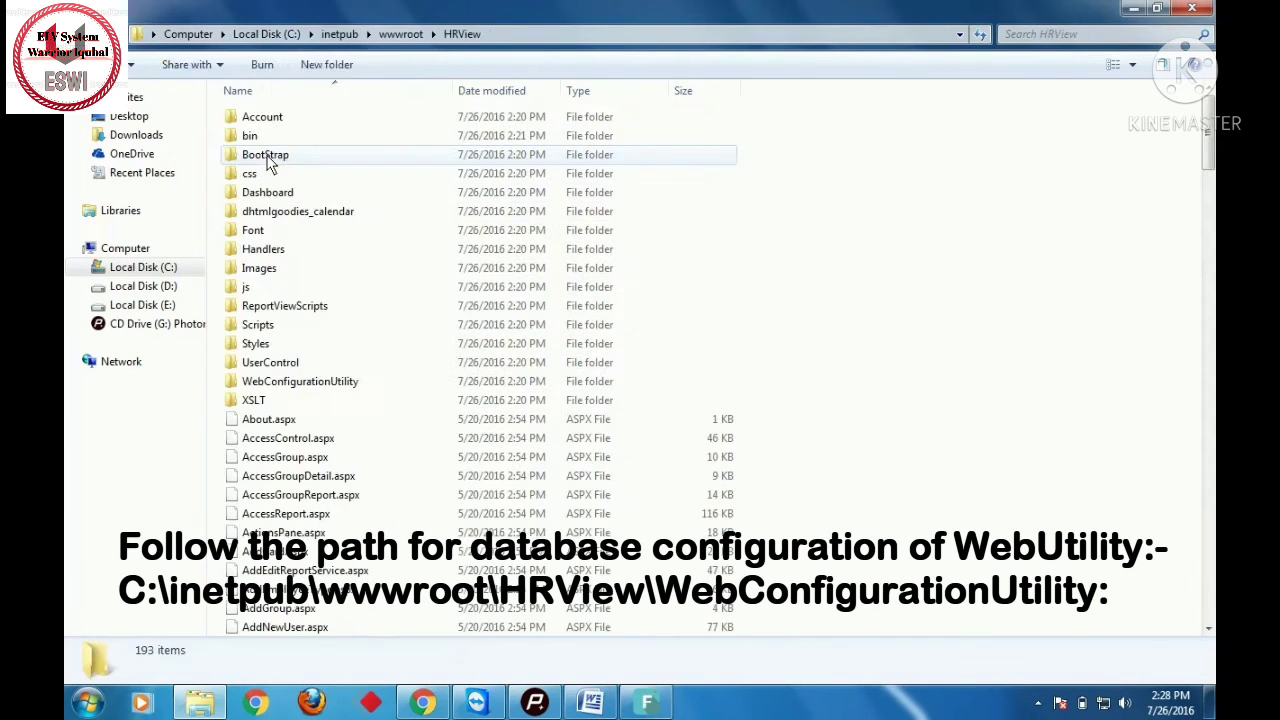
double_click(299, 383)
left_click(310, 252)
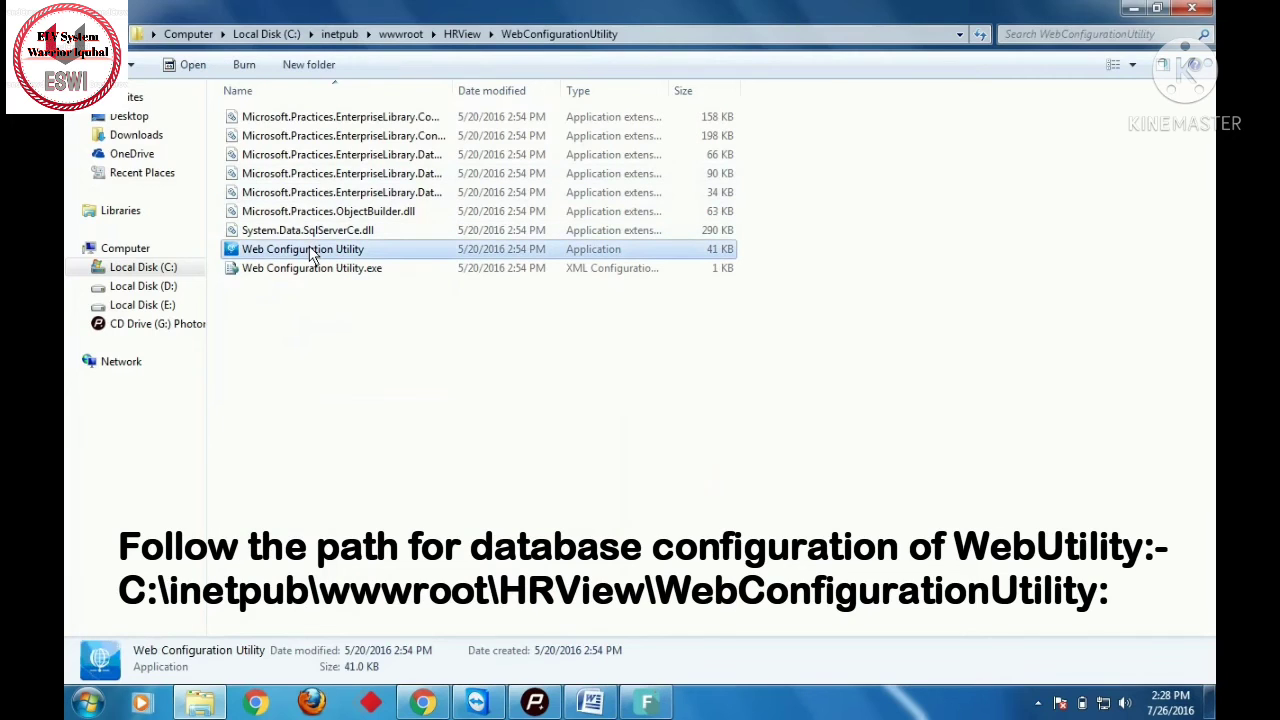
right_click(310, 252)
left_click(362, 280)
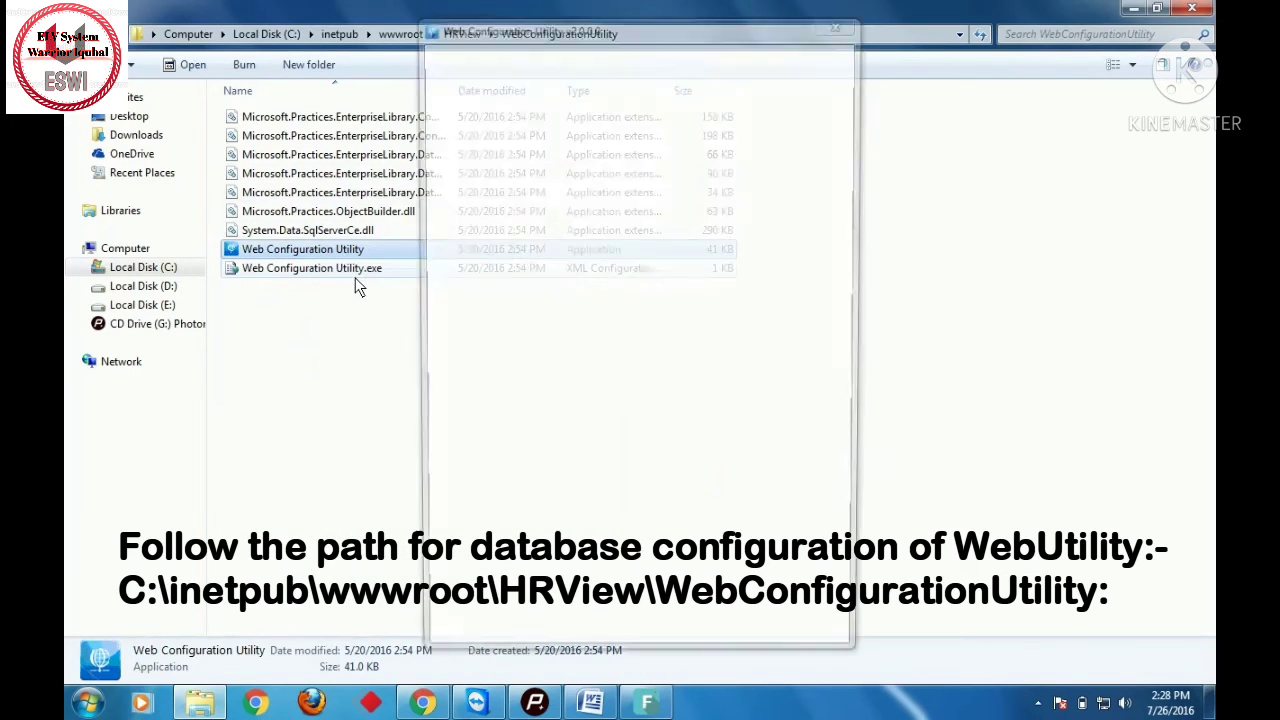
- Check the localhost\hrviewserver server name and password, save, and dismiss the Success and Ajax Control Toolkit messages
left_click_drag(728, 199, 612, 208)
left_click_drag(782, 268, 605, 270)
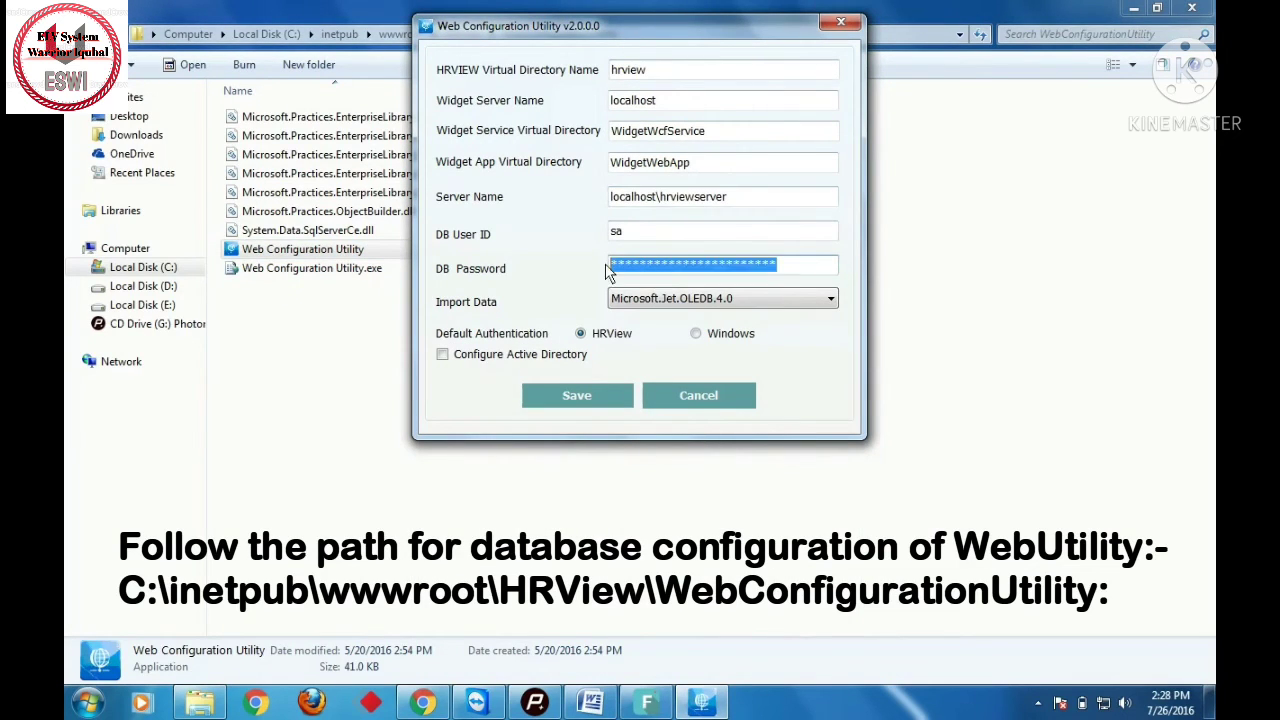
left_click(614, 395)
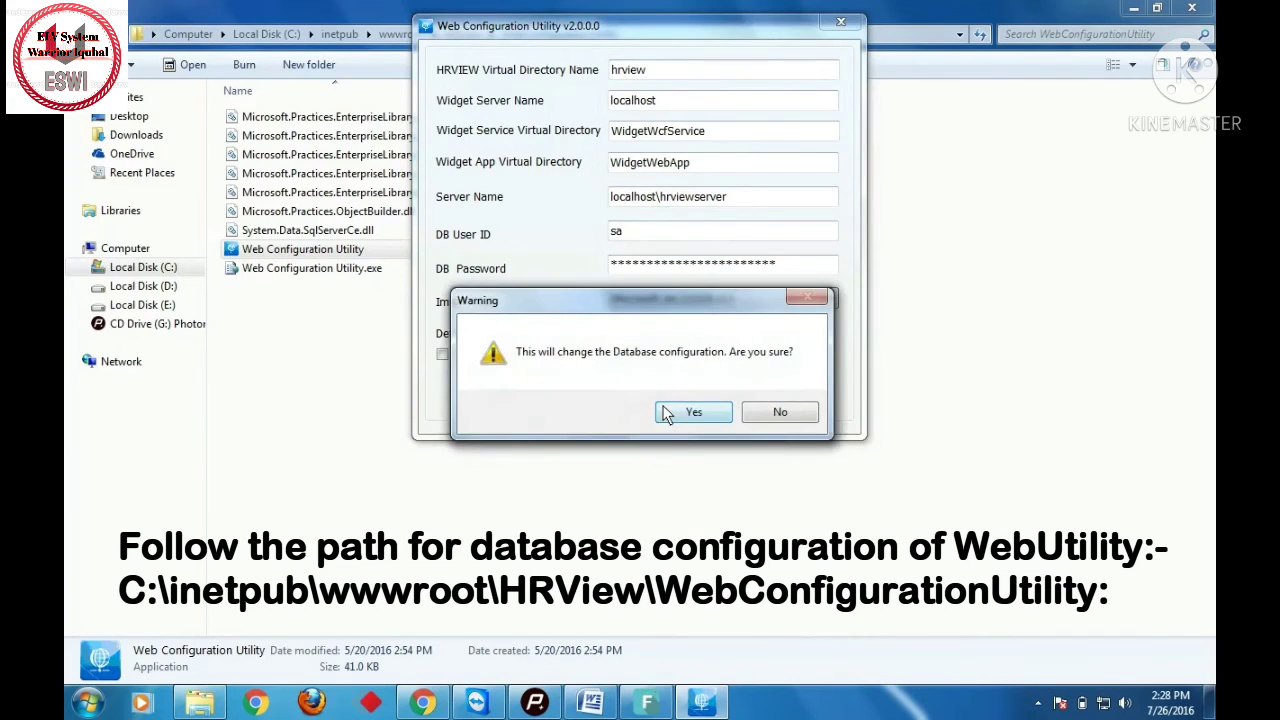
left_click(667, 413)
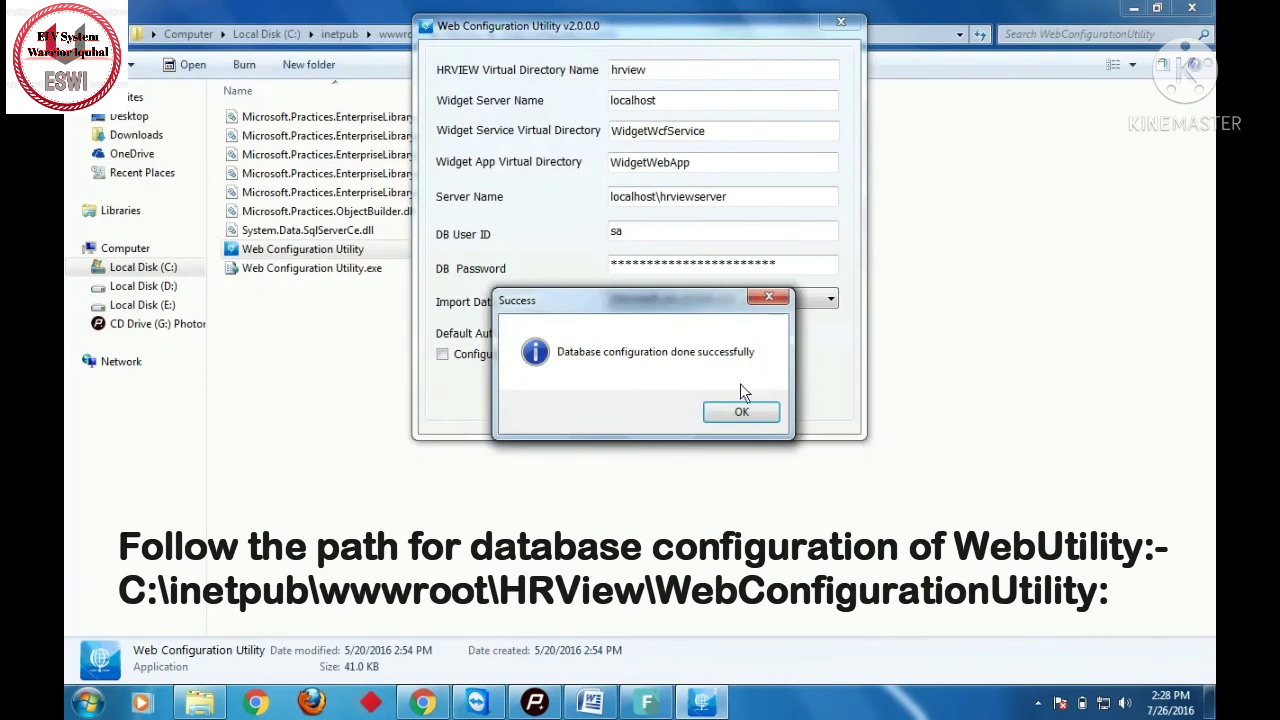
left_click(743, 419)
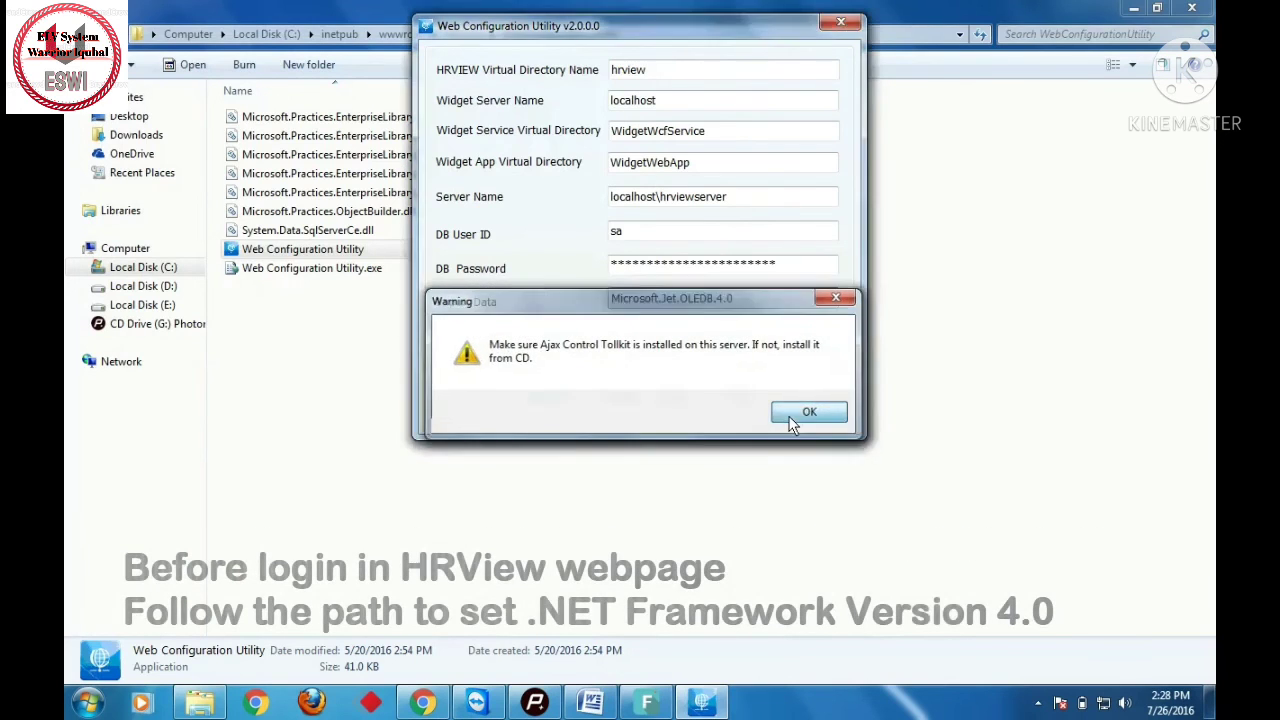
left_click(790, 418)
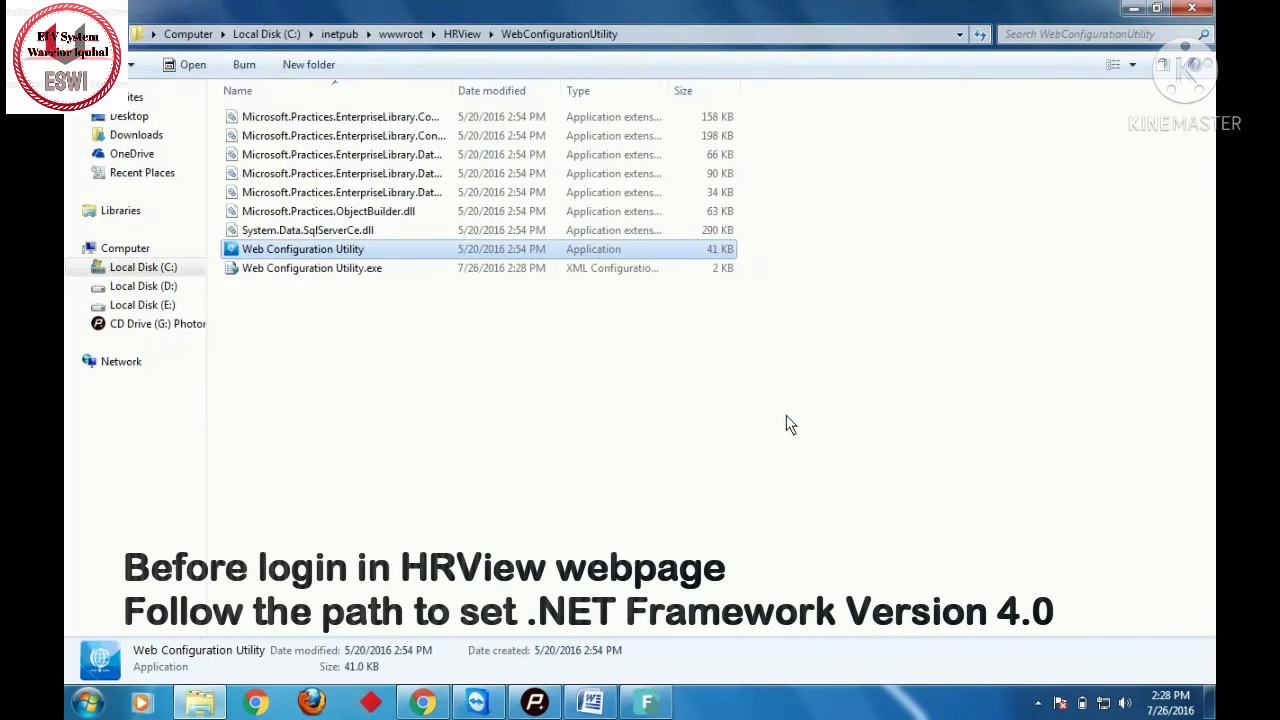
- Return to the C:\inetpub folder and launch IIS Manager (inetmgr) from the Start search
left_click(337, 34)
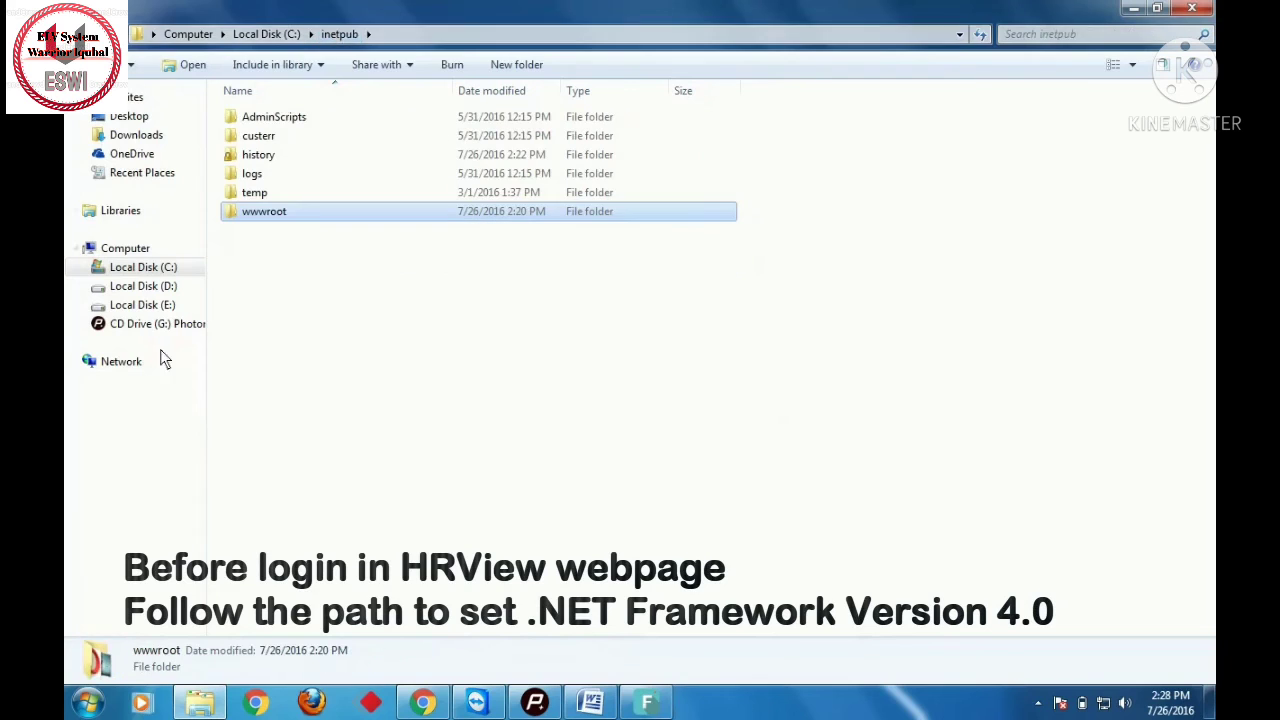
left_click(88, 703)
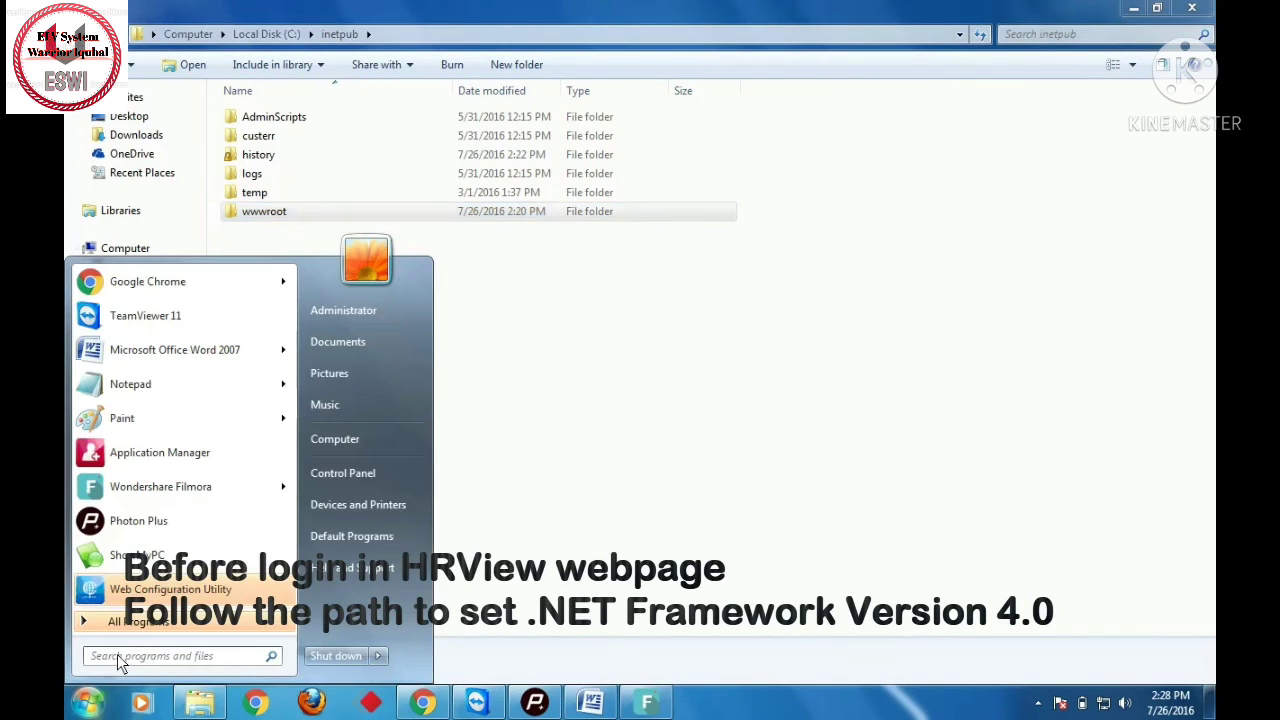
type("inetm")
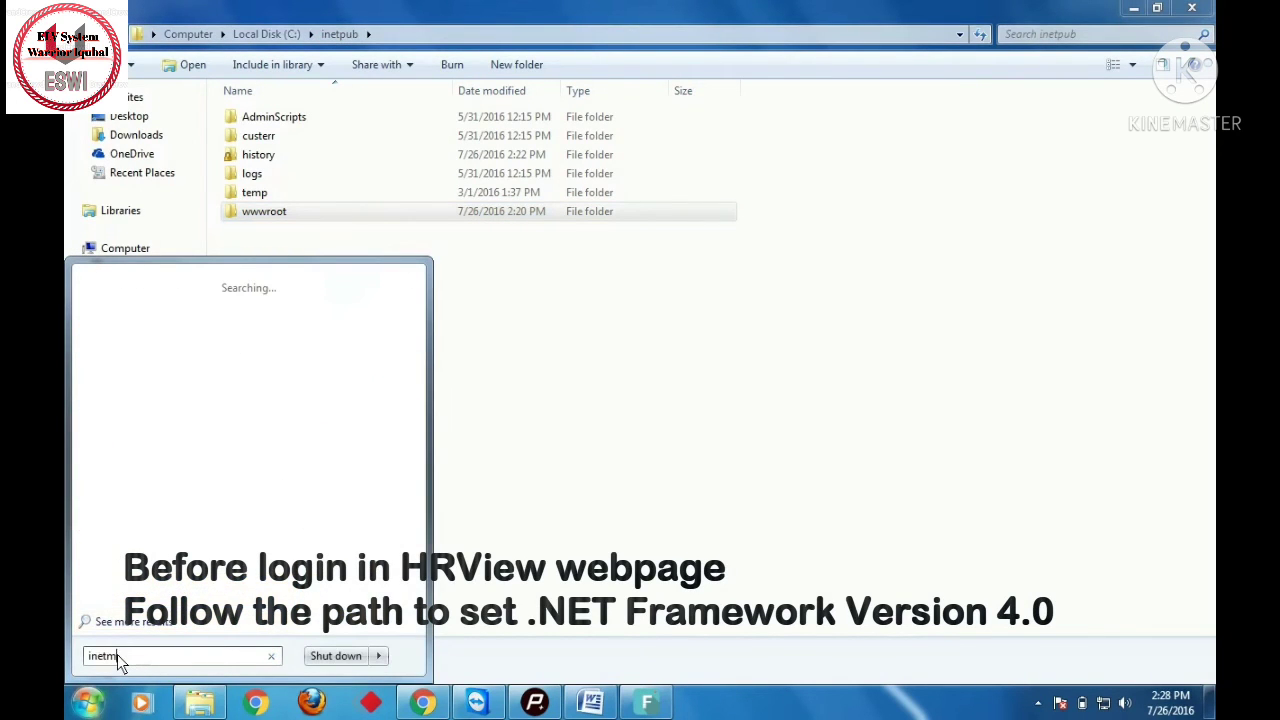
type("gr")
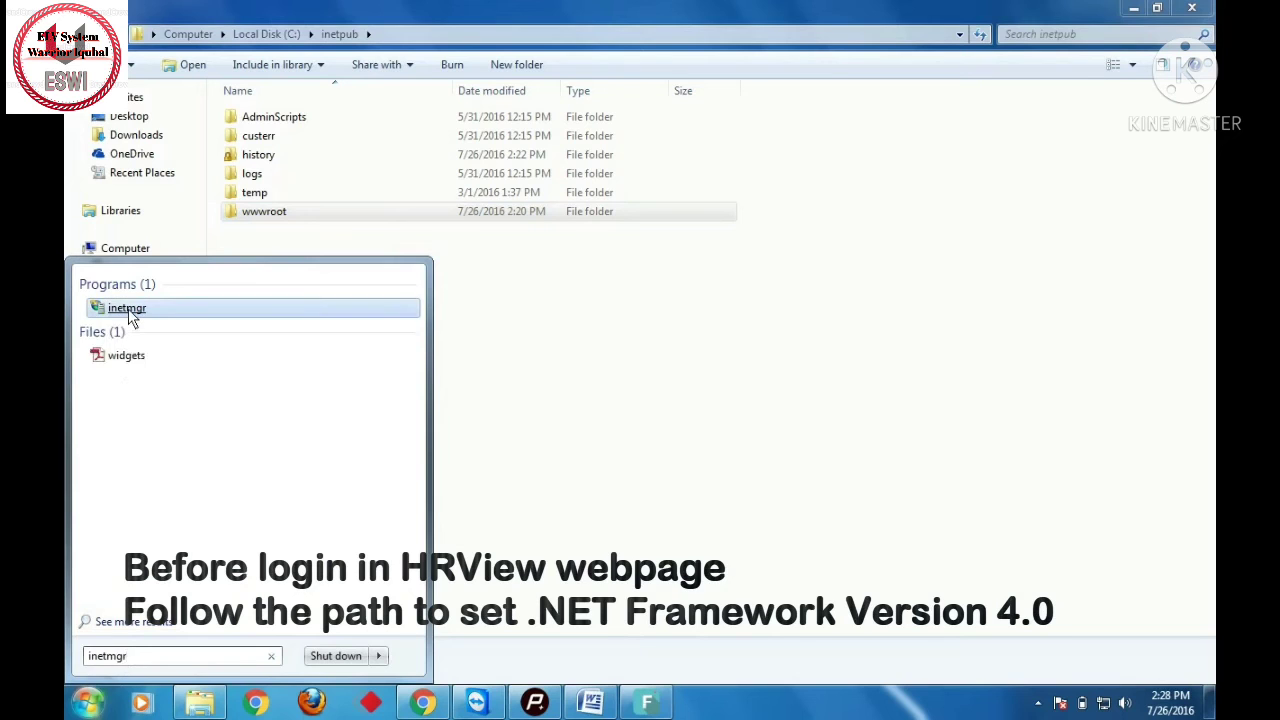
left_click(125, 311)
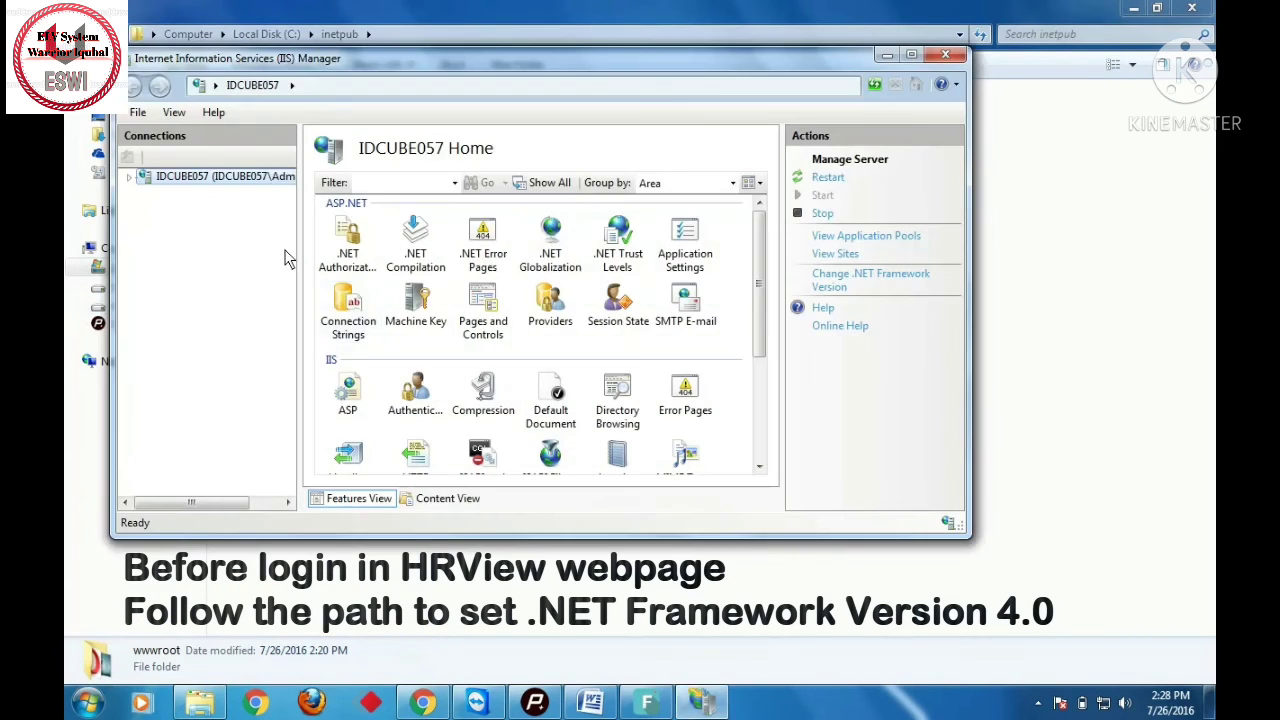
- Set the DefaultAppPool's .NET Framework Version to v4.0 in its Advanced Settings
left_click(129, 178)
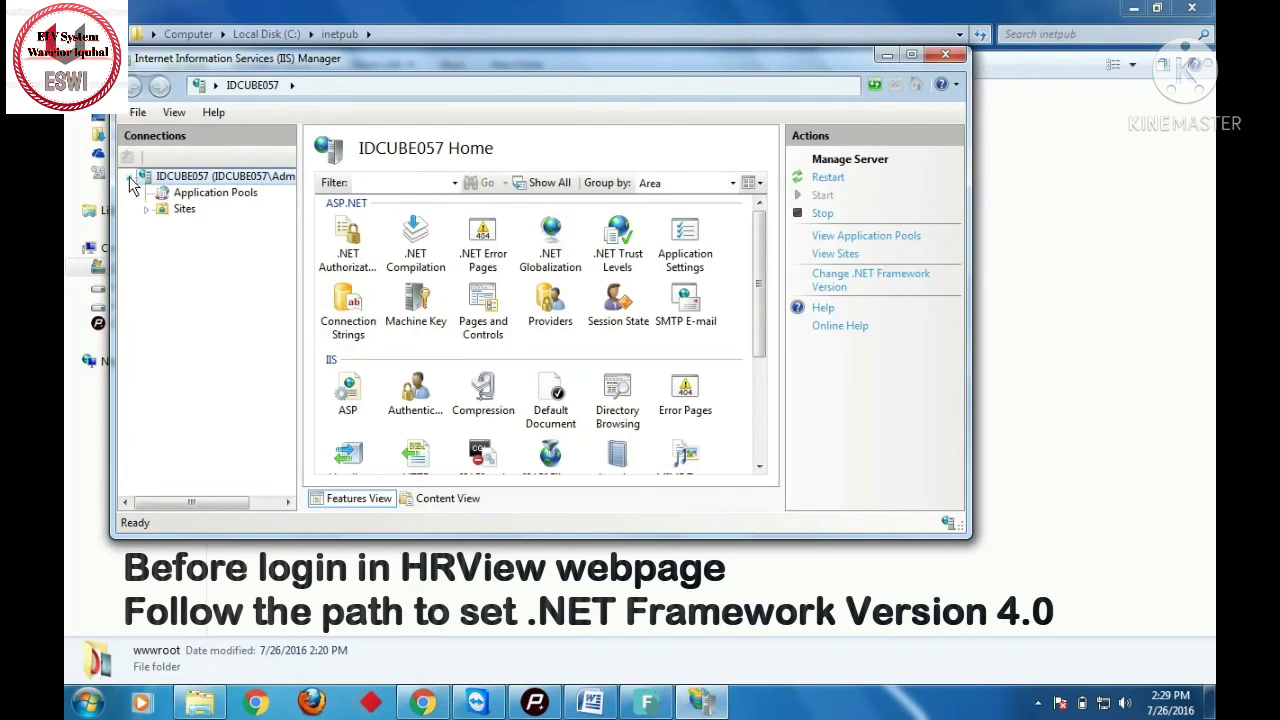
left_click(204, 197)
left_click(408, 348)
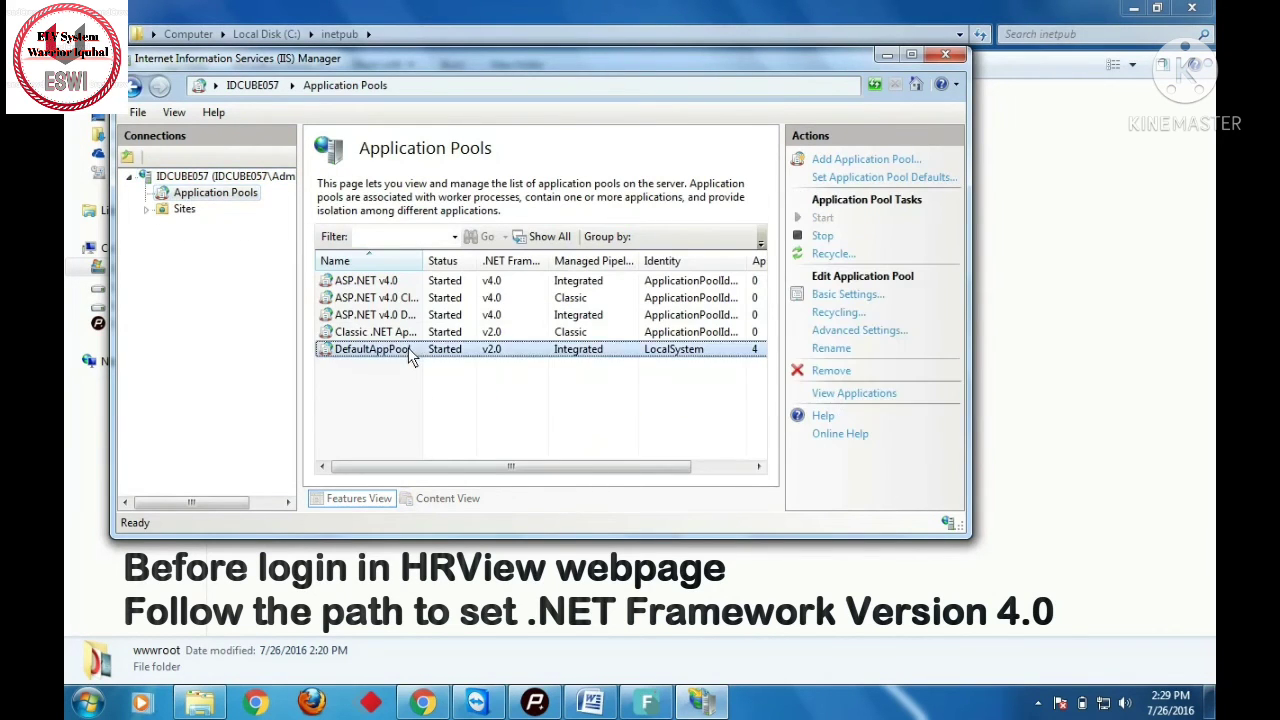
right_click(408, 348)
left_click(481, 504)
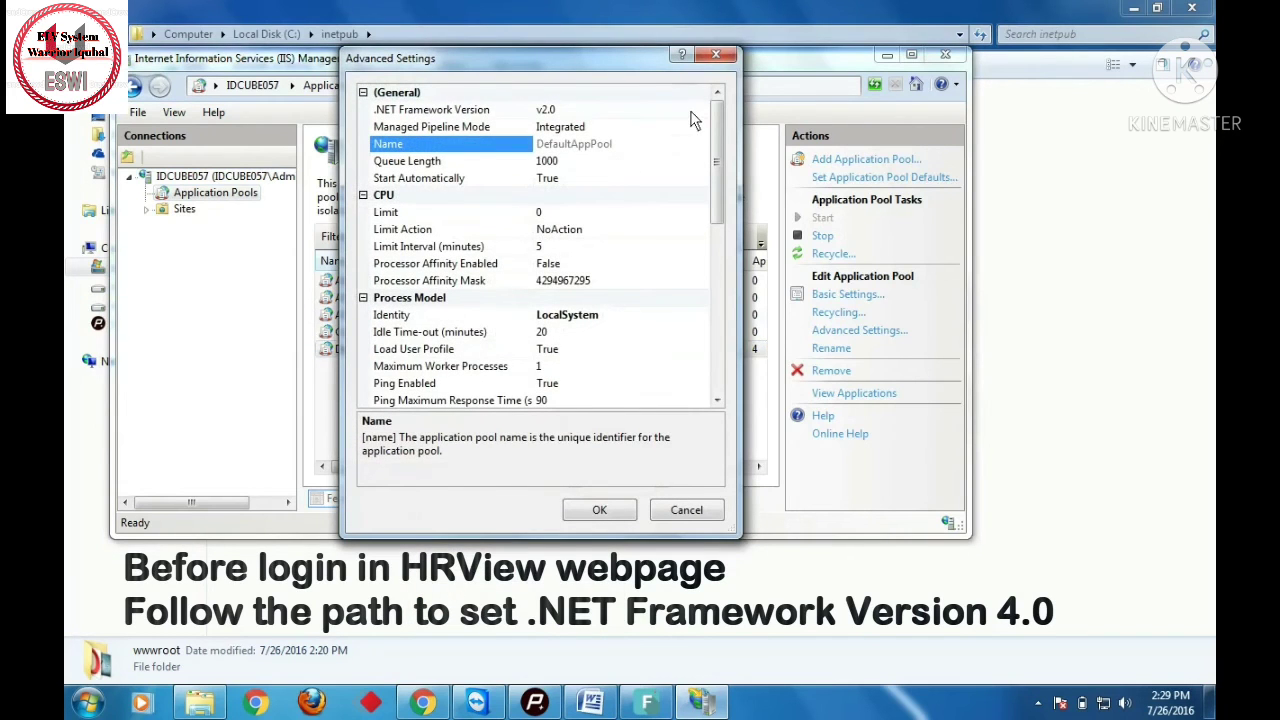
left_click(697, 112)
left_click(700, 112)
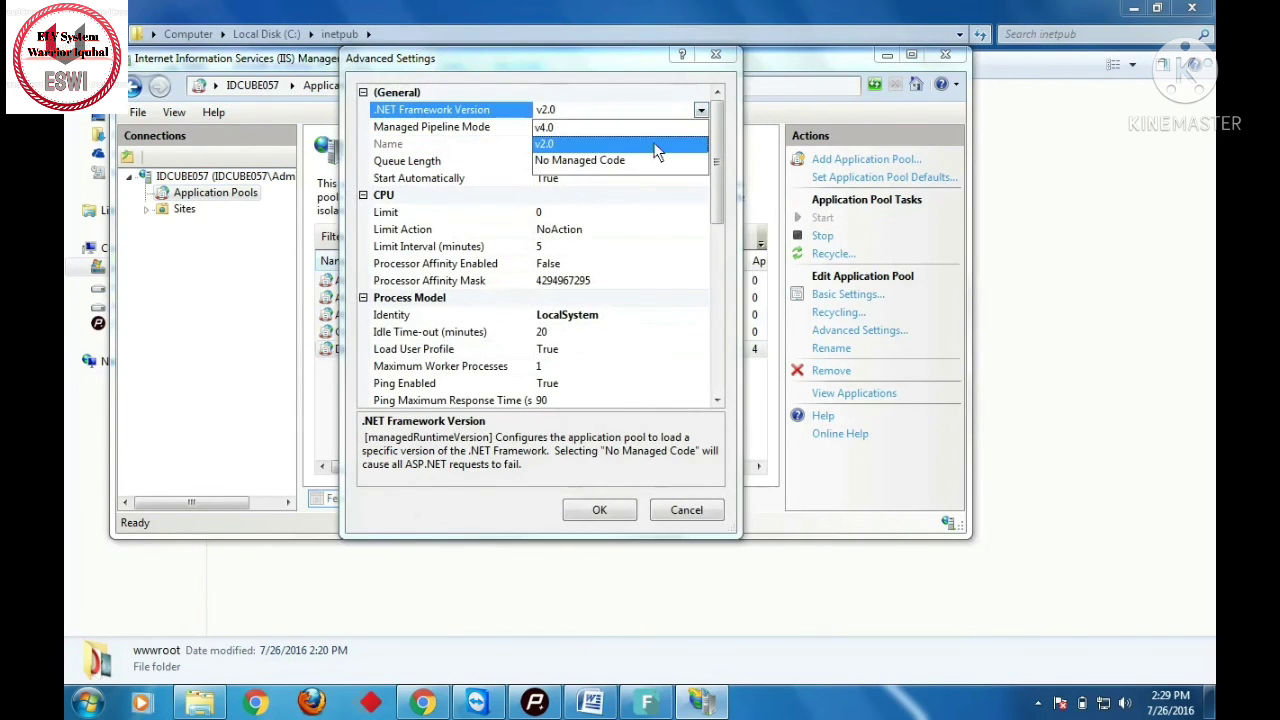
left_click(630, 125)
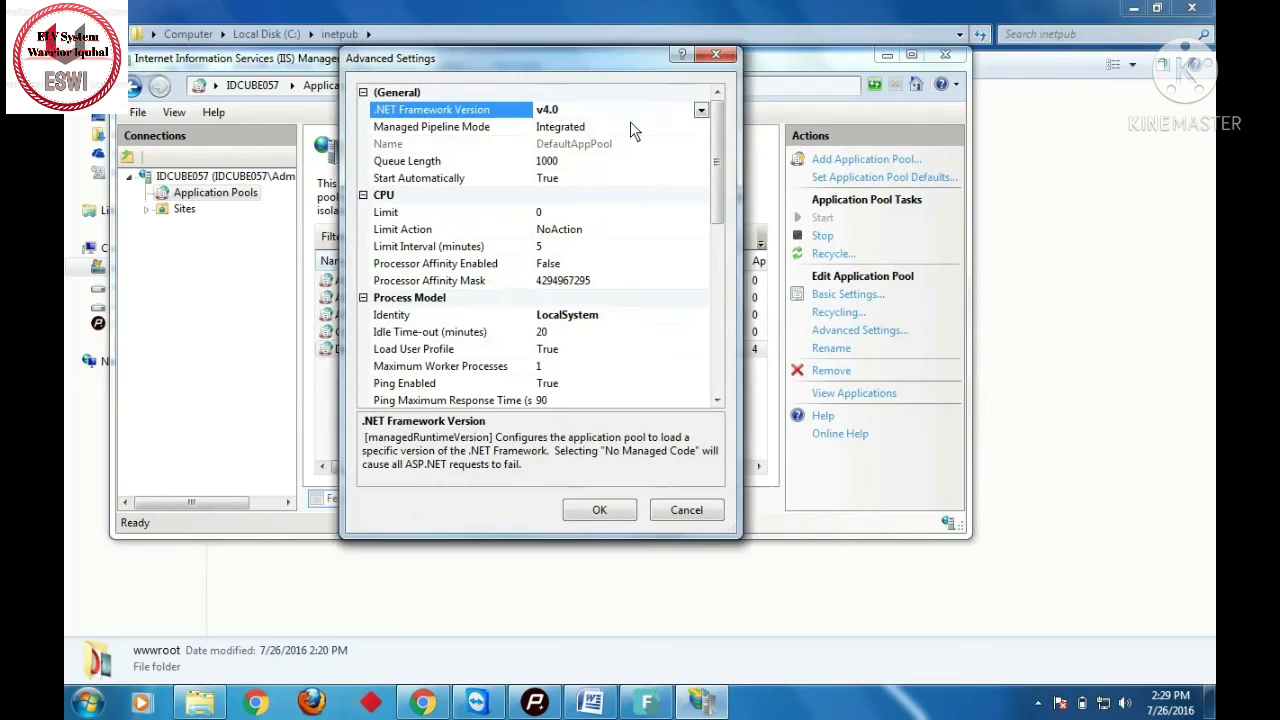
left_click(606, 511)
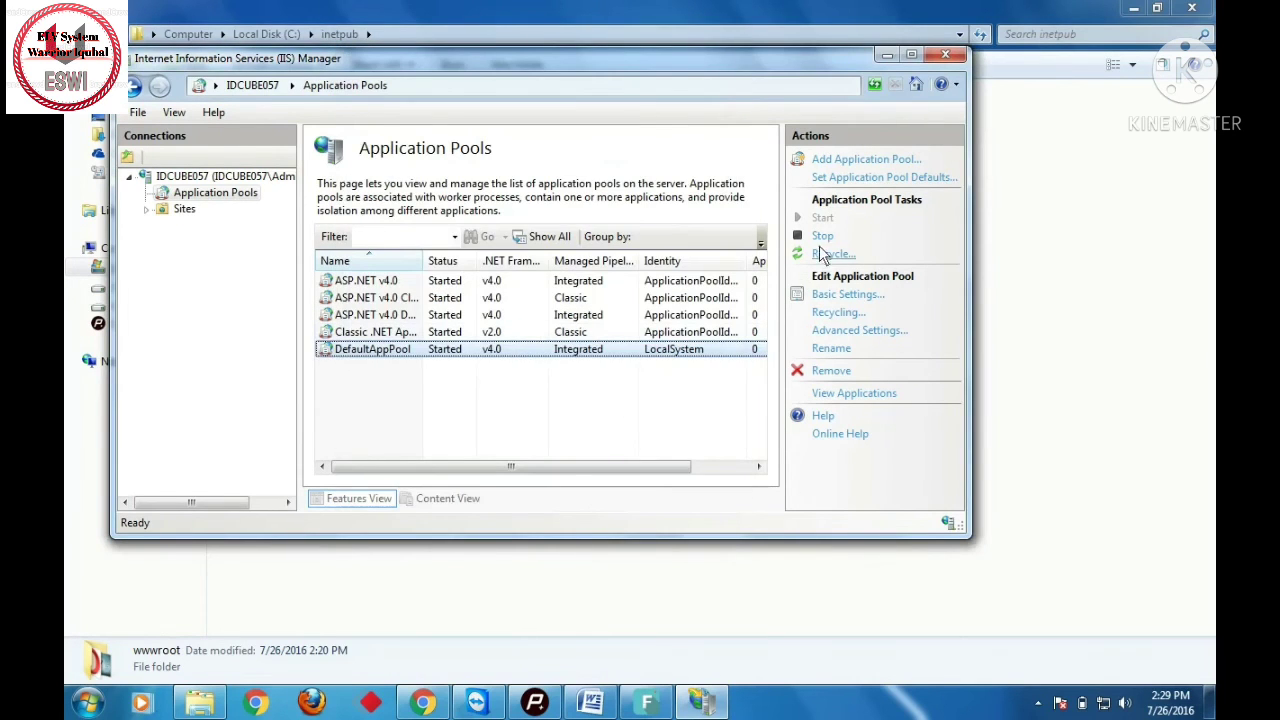
- Stop and restart DefaultAppPool, then close IIS Manager
left_click(824, 238)
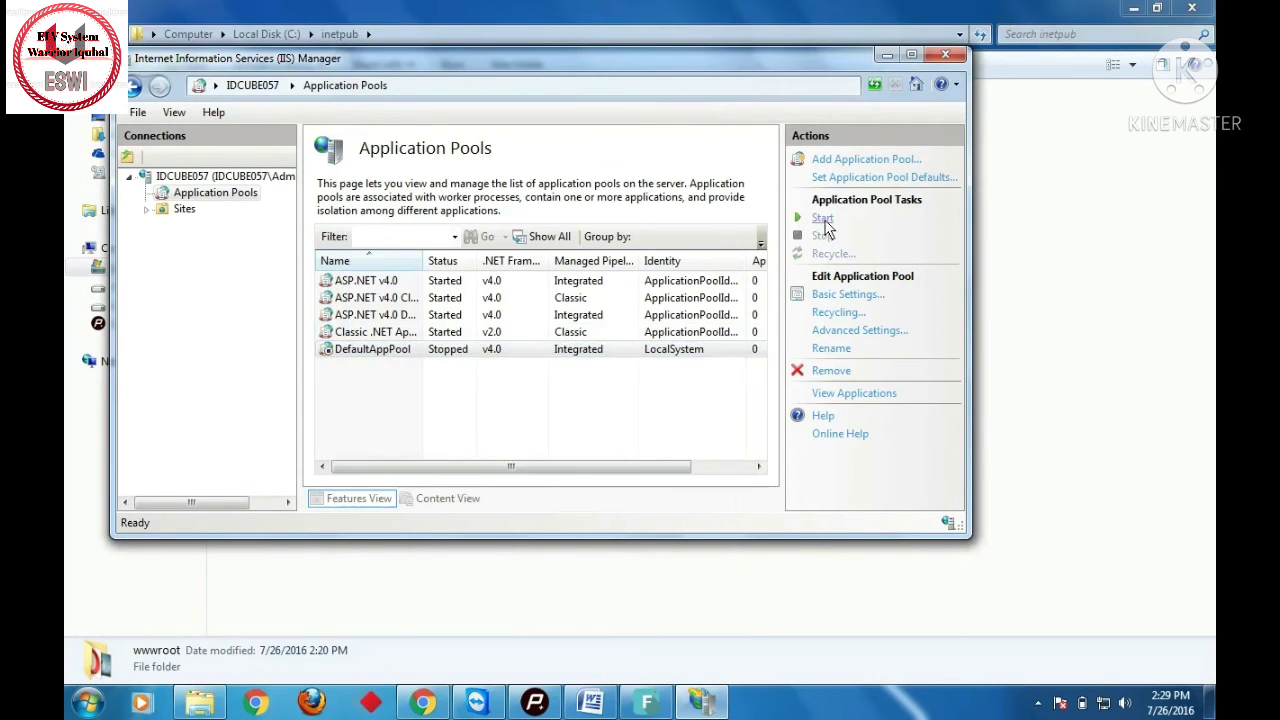
left_click(823, 219)
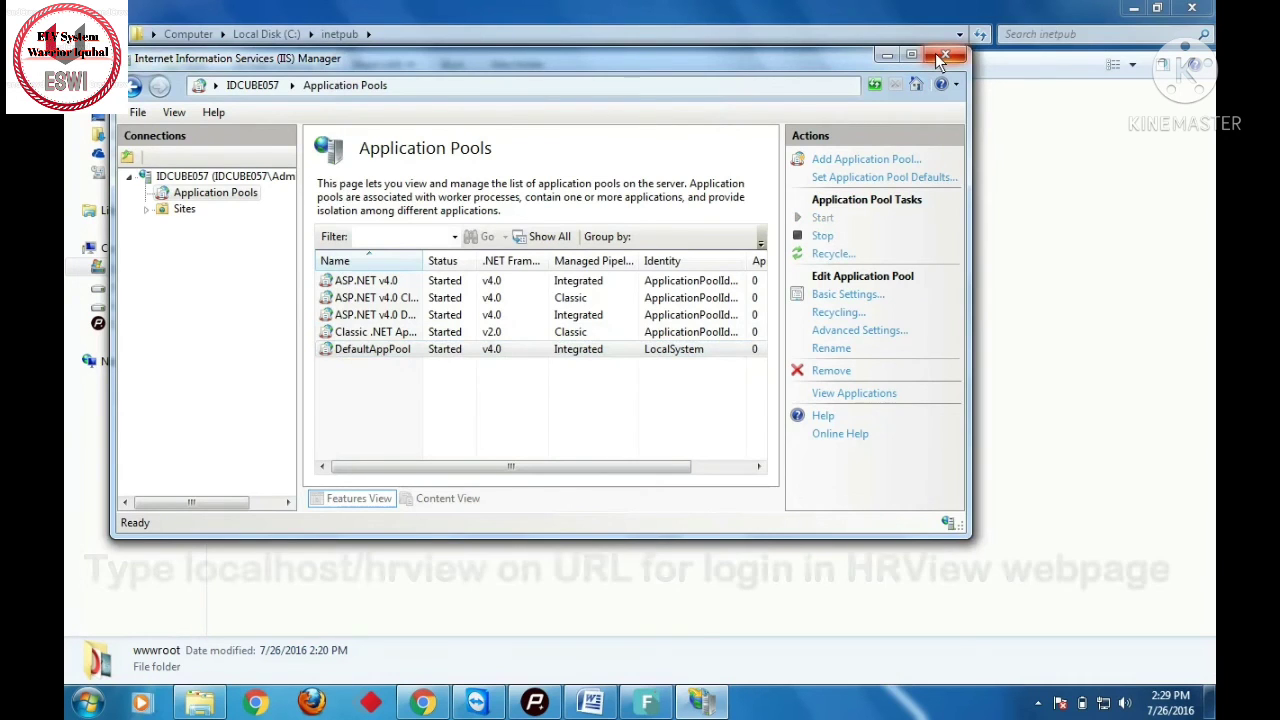
left_click(944, 56)
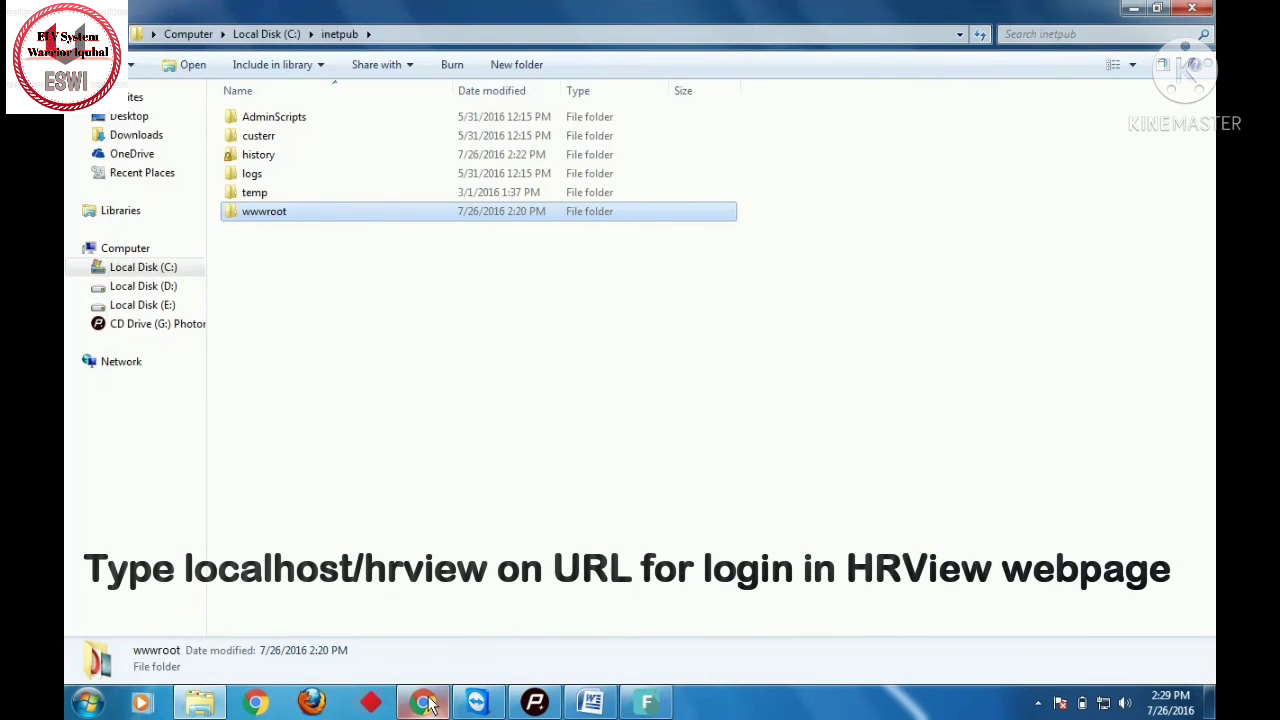
- Load localhost/hrview in a new Google Chrome tab
left_click(425, 703)
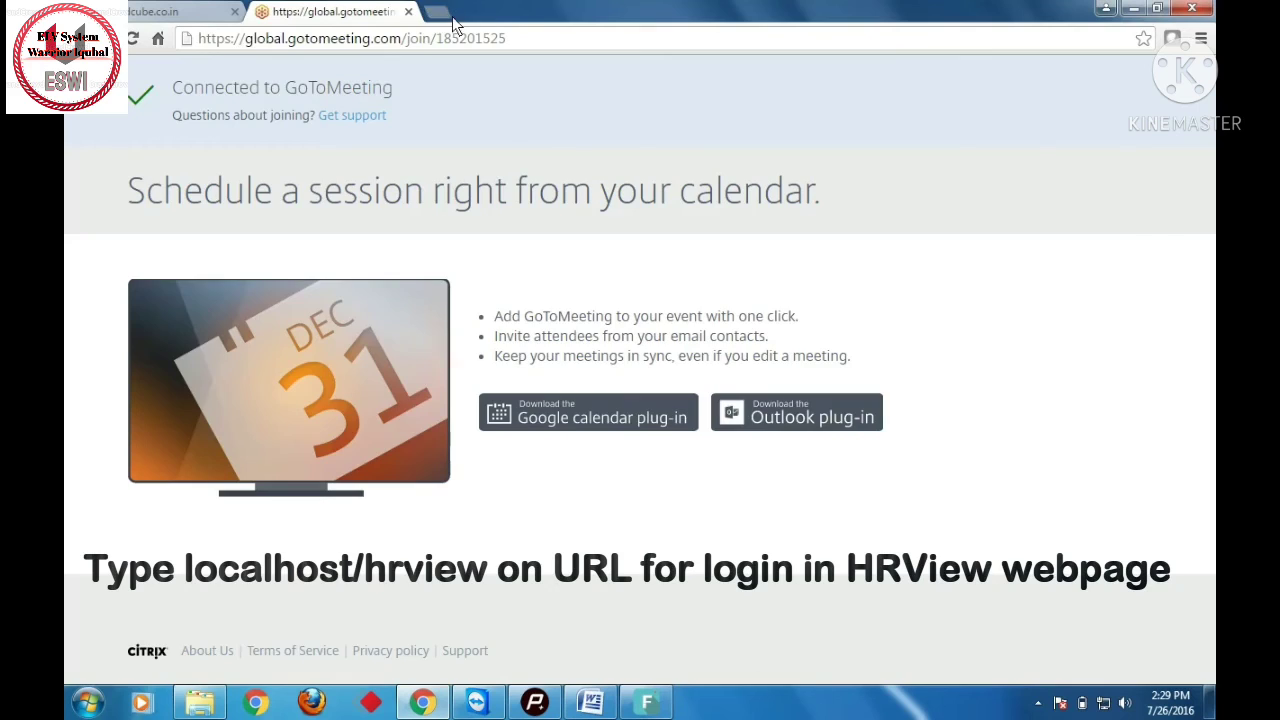
left_click(440, 12)
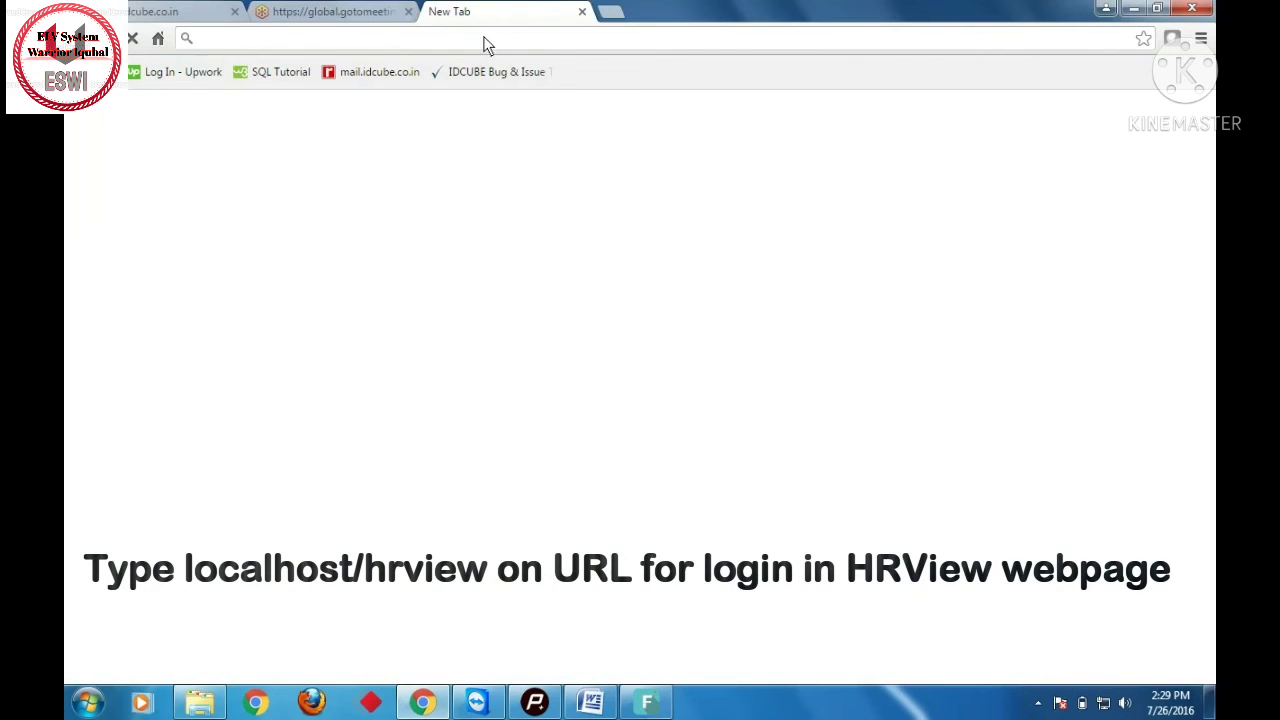
type("localhost/hrview")
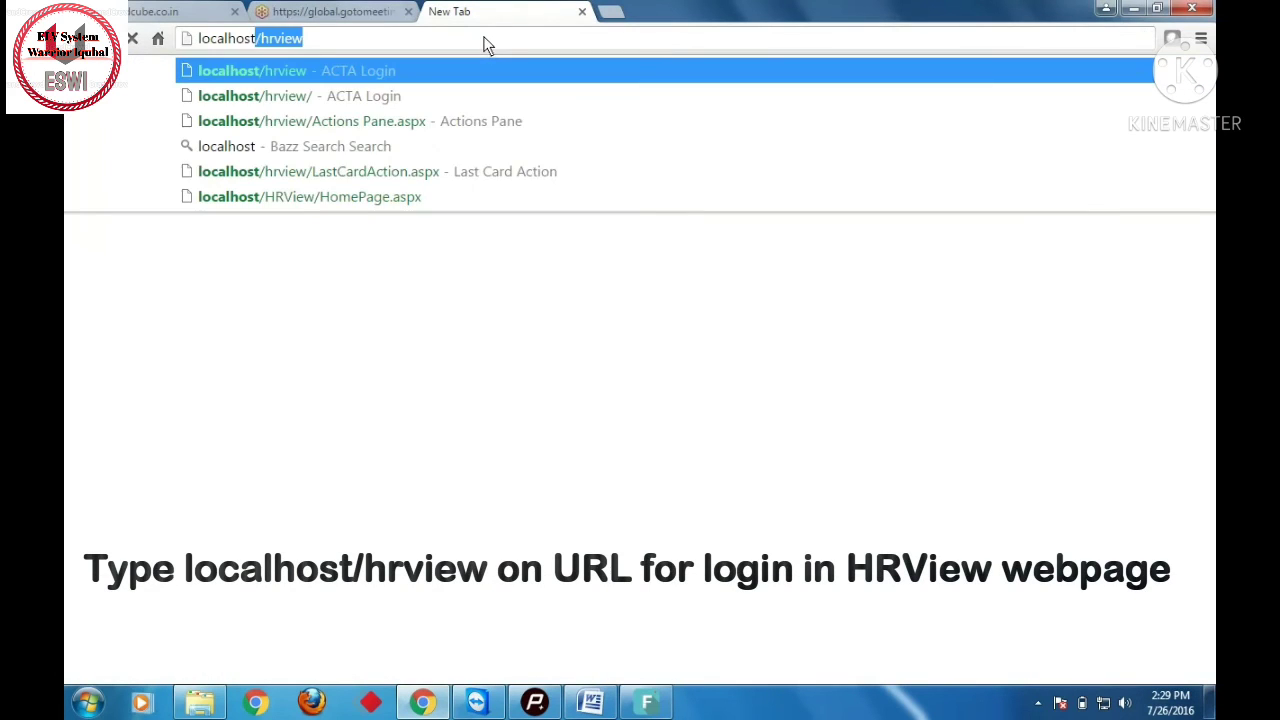
key("Return")
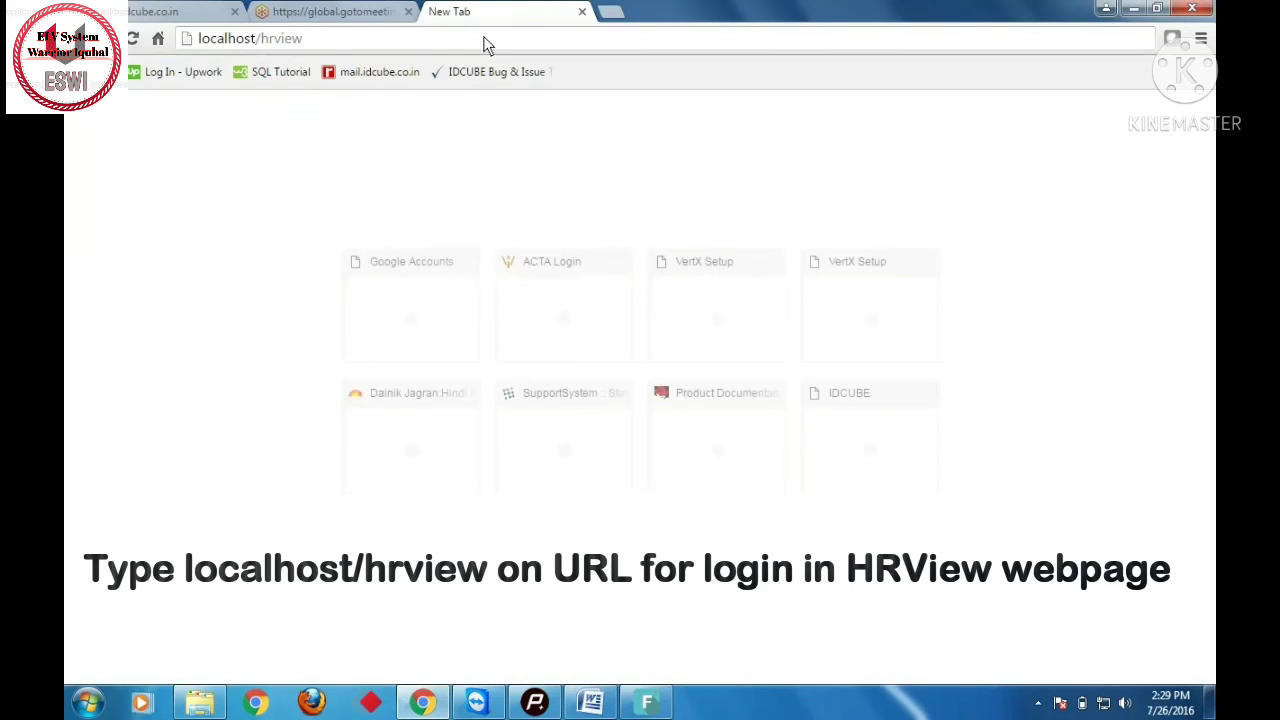